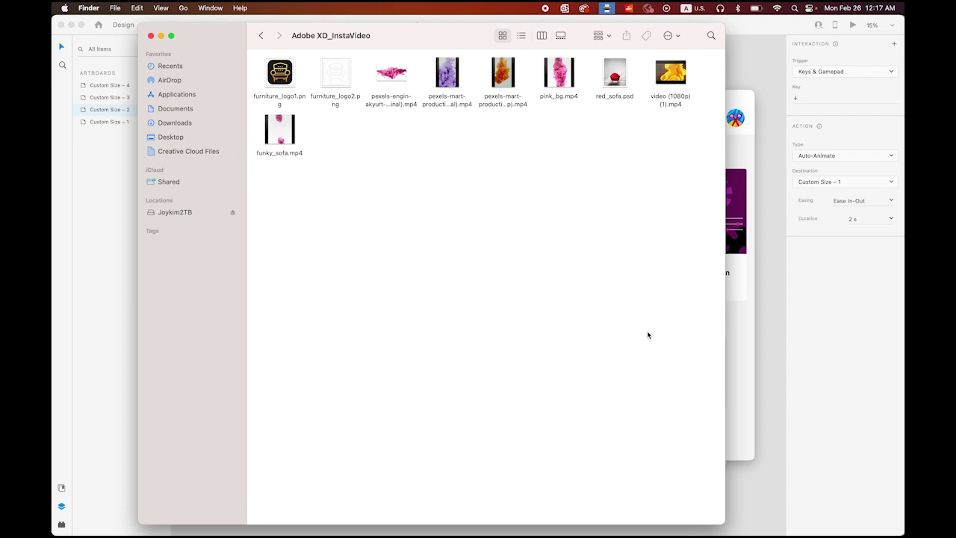
Quick Look furniture_logo1.png and furniture_logo2.png in Finder, then close the preview
left_click(299, 97)
key("space")
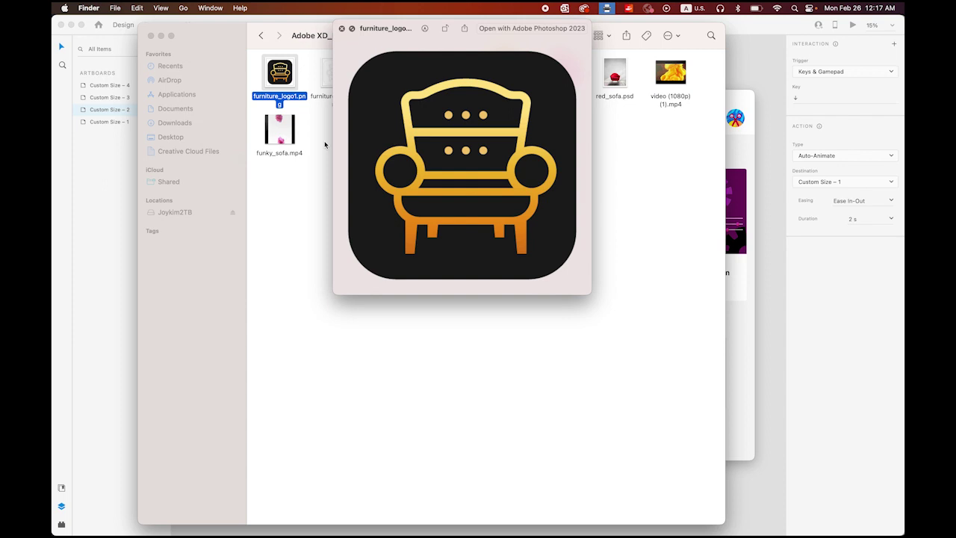
key("Right")
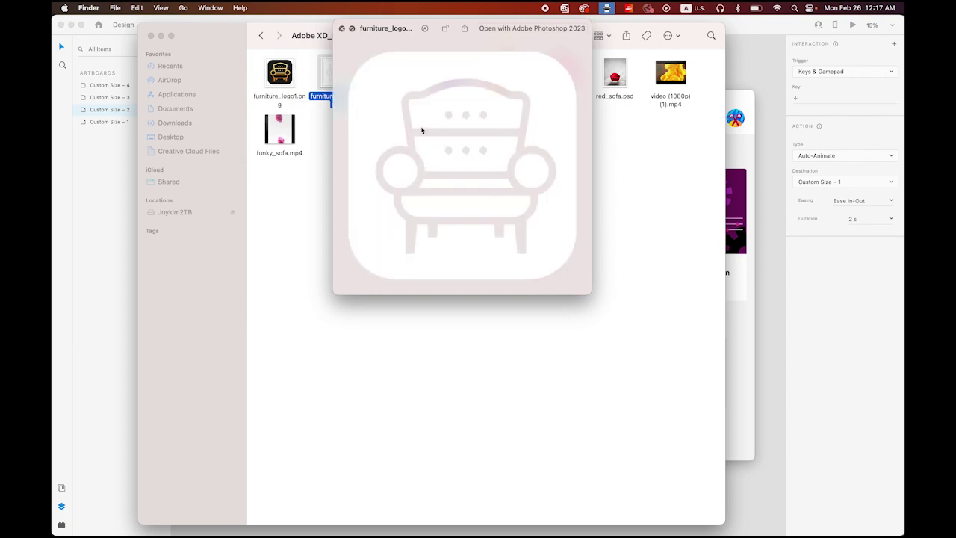
left_click(341, 28)
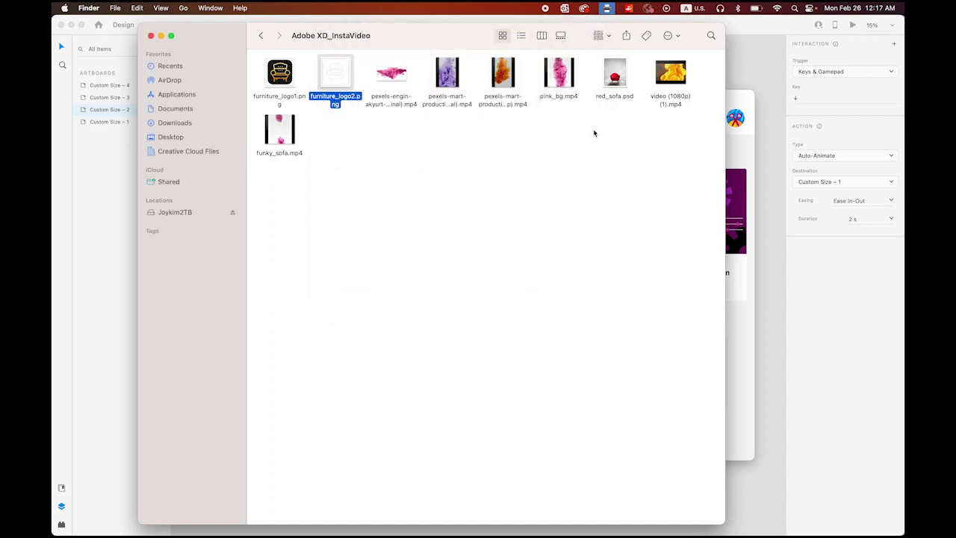
Preview pink_bg.mp4 and red_sofa.psd, then bring the Adobe XD home screen forward
left_click(559, 95)
key("space")
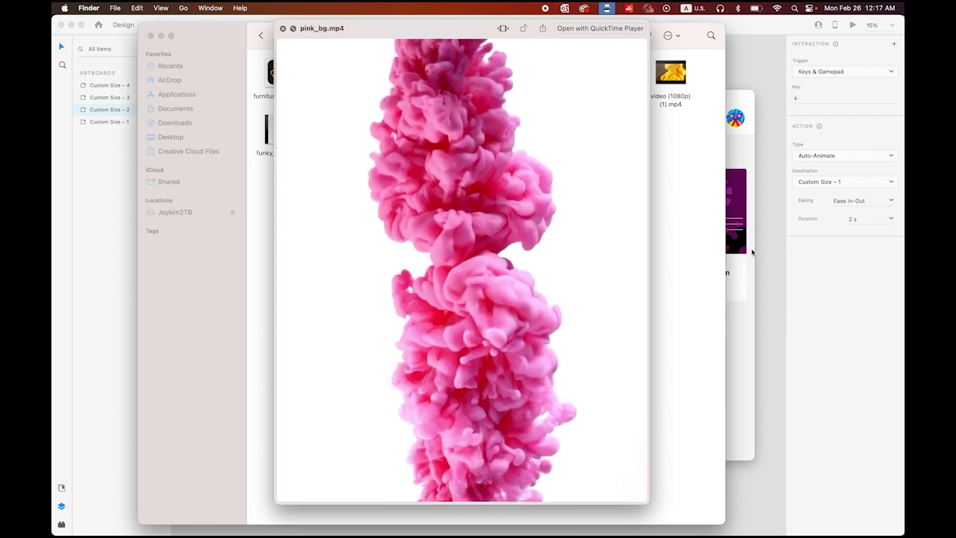
key("Right")
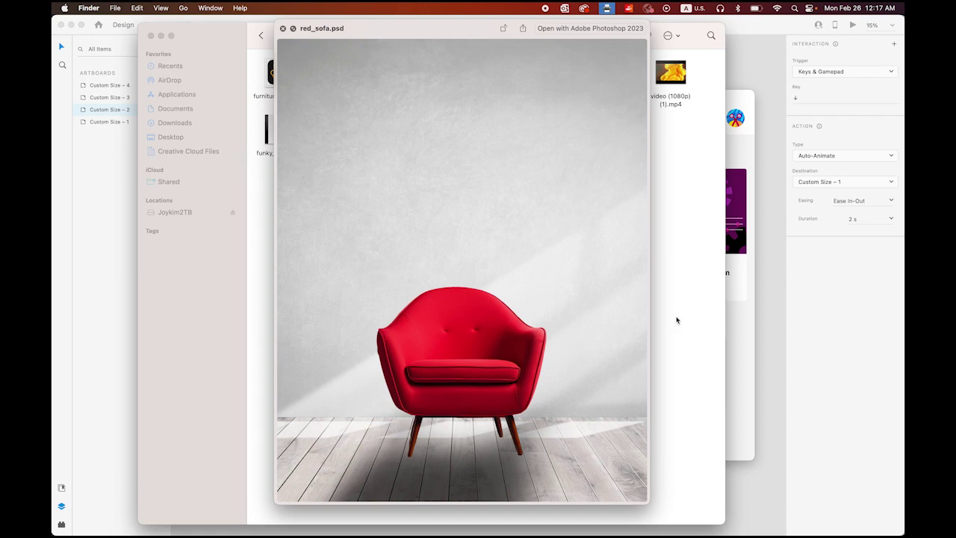
left_click(282, 28)
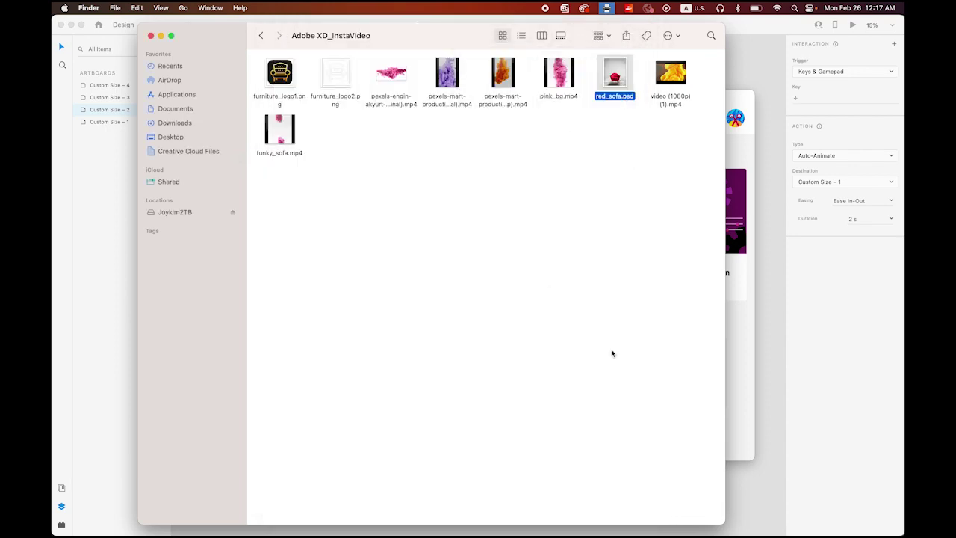
left_click(744, 343)
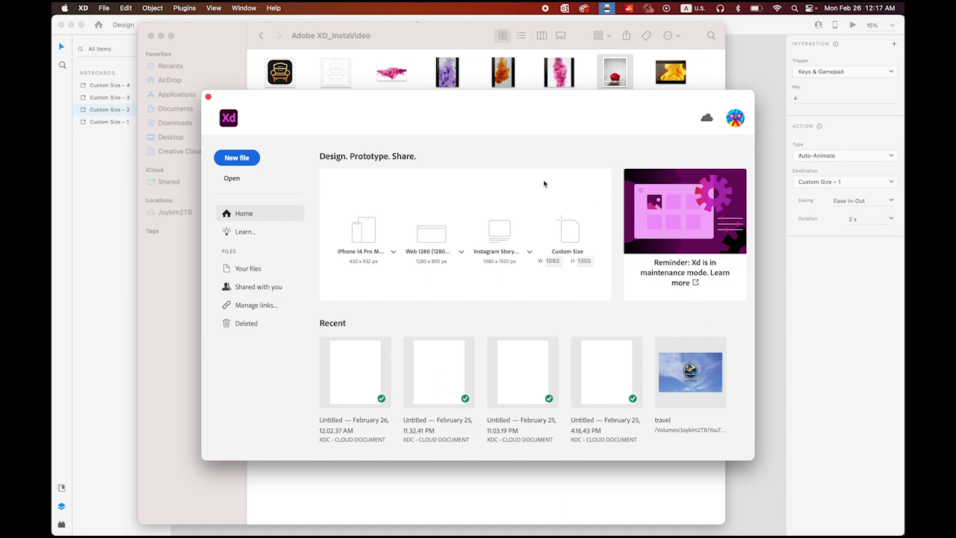
Set the custom artboard size to width 1080 and height 1350 for a new document
left_click(557, 261)
key("Tab")
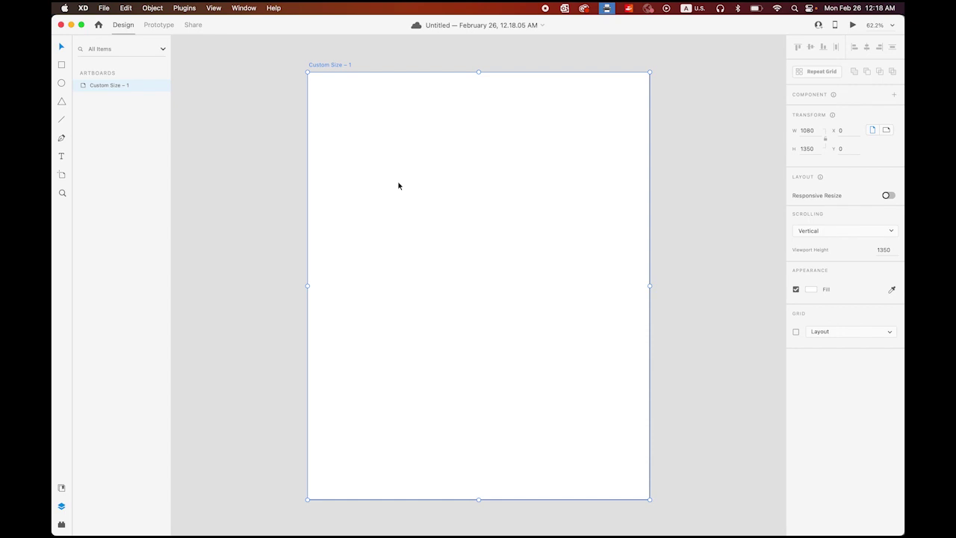
Import furniture_logo1.png onto the artboard and start a FUNKY text box above it
left_click(104, 7)
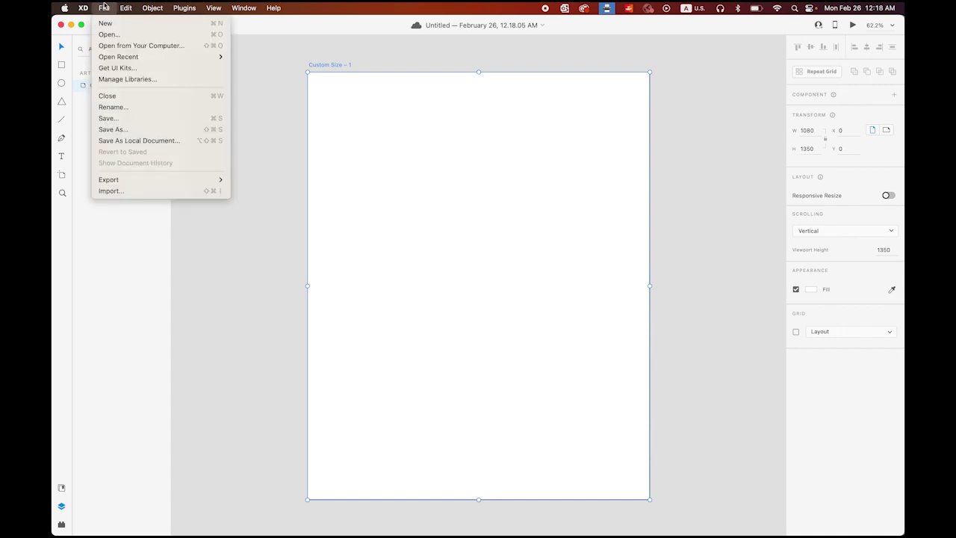
left_click(160, 193)
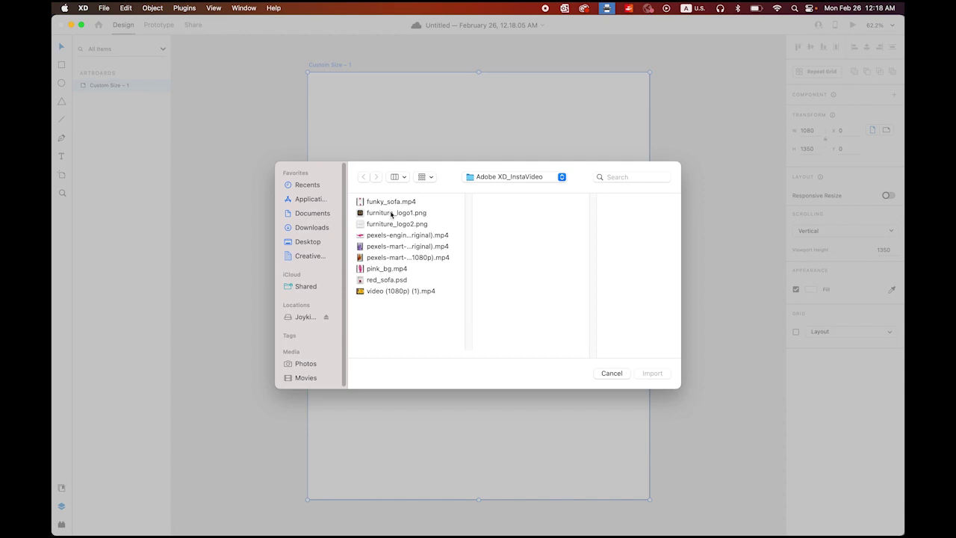
left_click(387, 215)
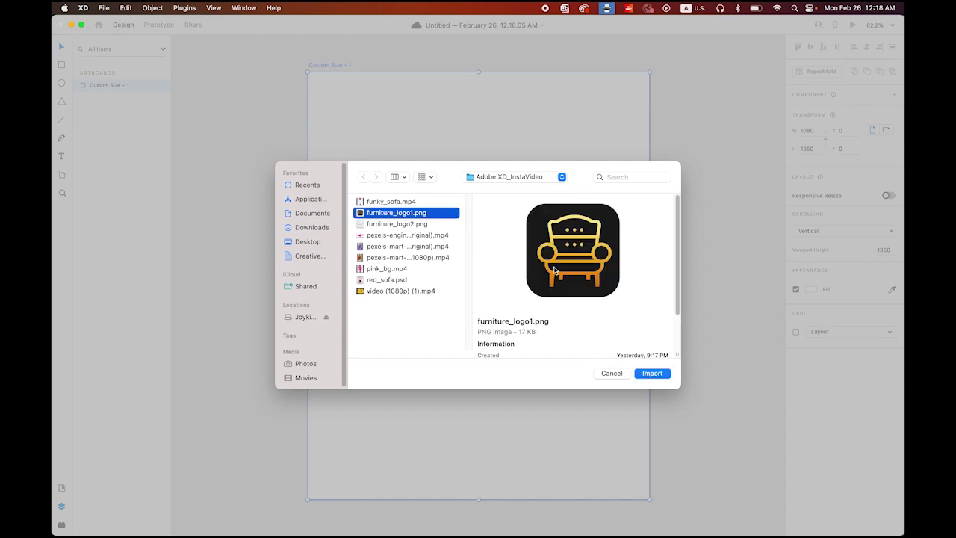
left_click(651, 374)
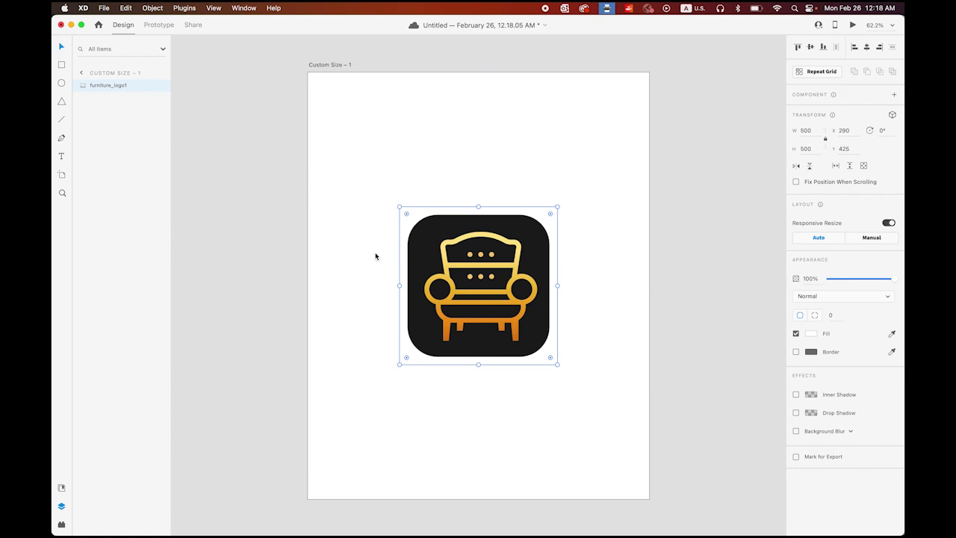
left_click(61, 155)
left_click(441, 192)
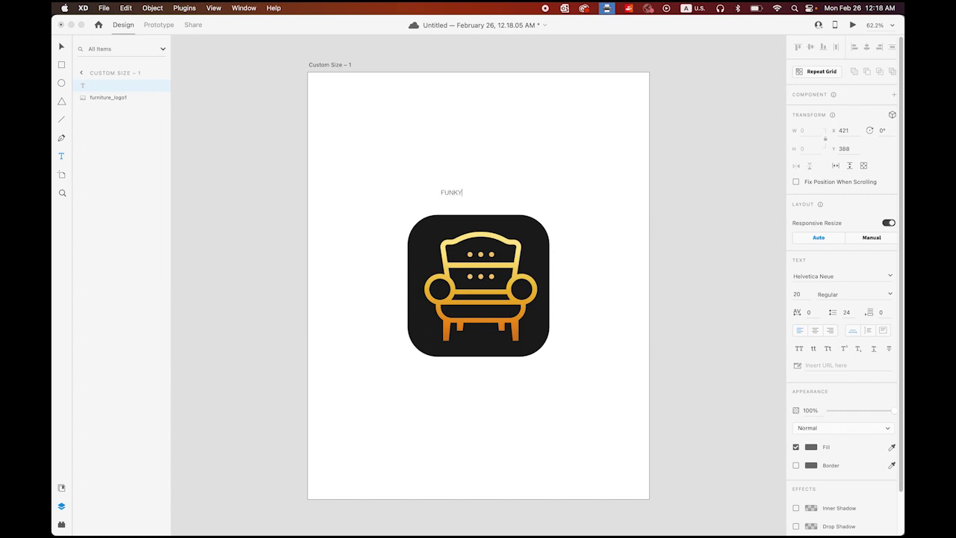
Set the FUNKY text to Bauhaus Demi at font size 120
left_click(178, 92)
left_click(457, 190)
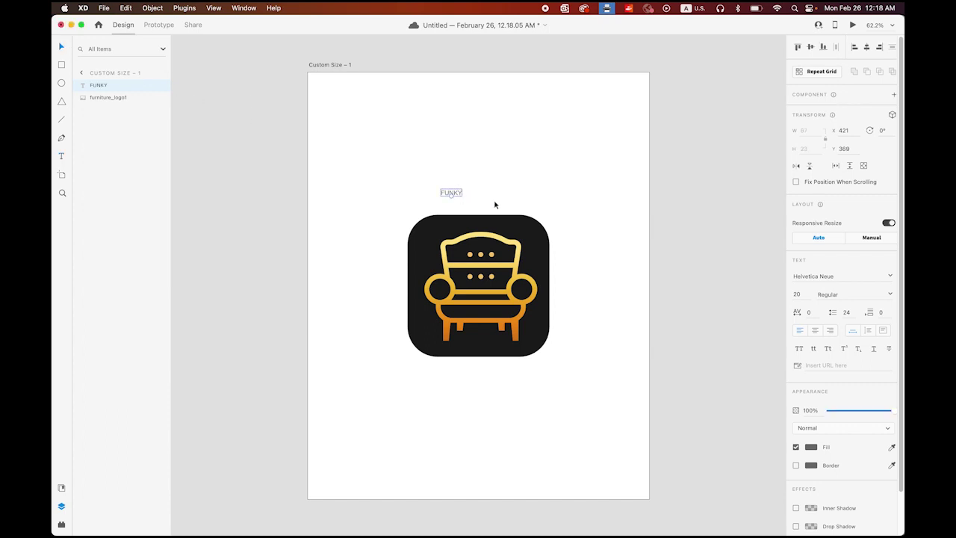
left_click(803, 294)
type("120")
key("Return")
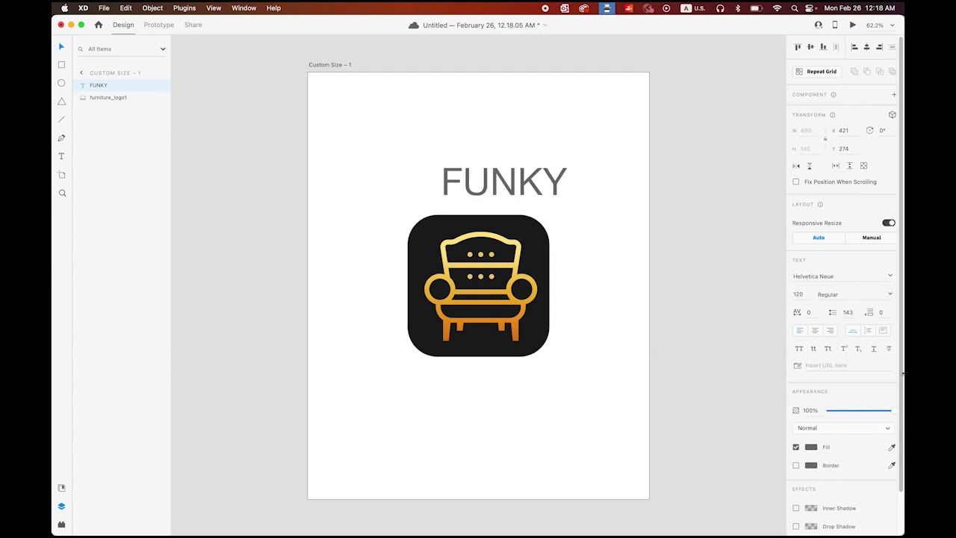
left_click(889, 277)
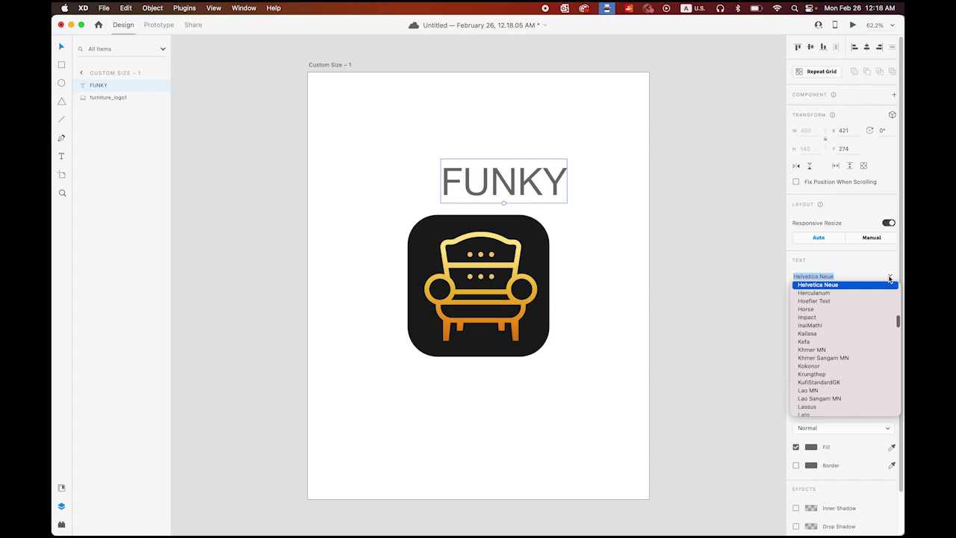
left_click_drag(899, 321, 898, 296)
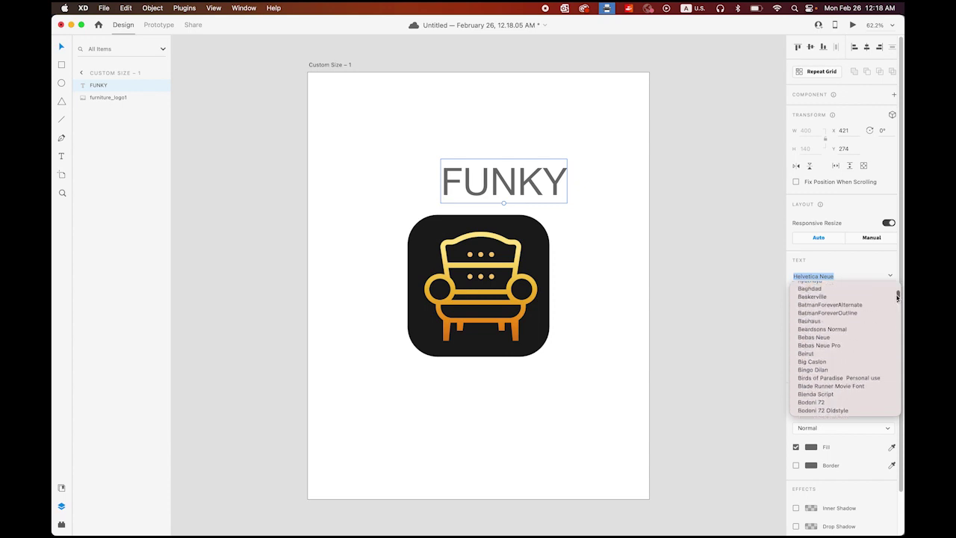
left_click(810, 320)
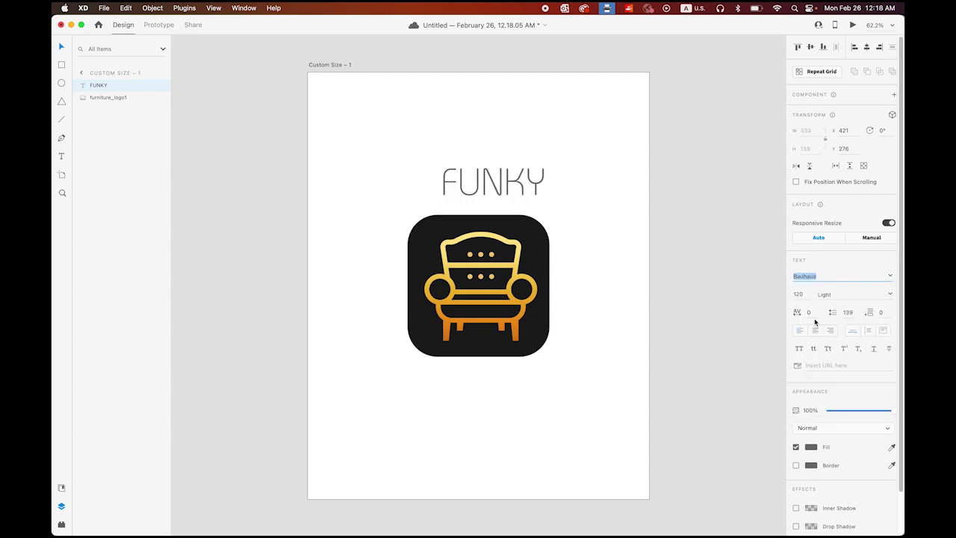
left_click(878, 294)
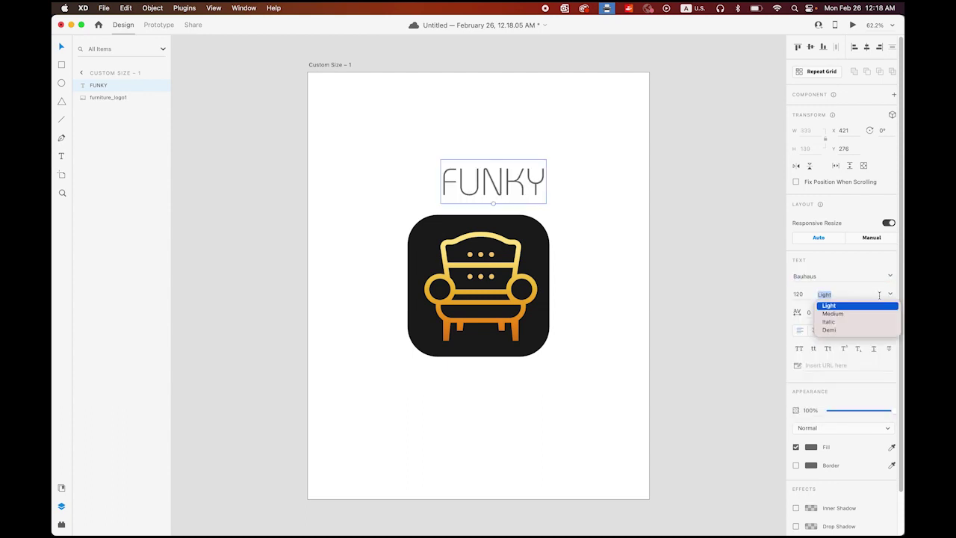
left_click(835, 330)
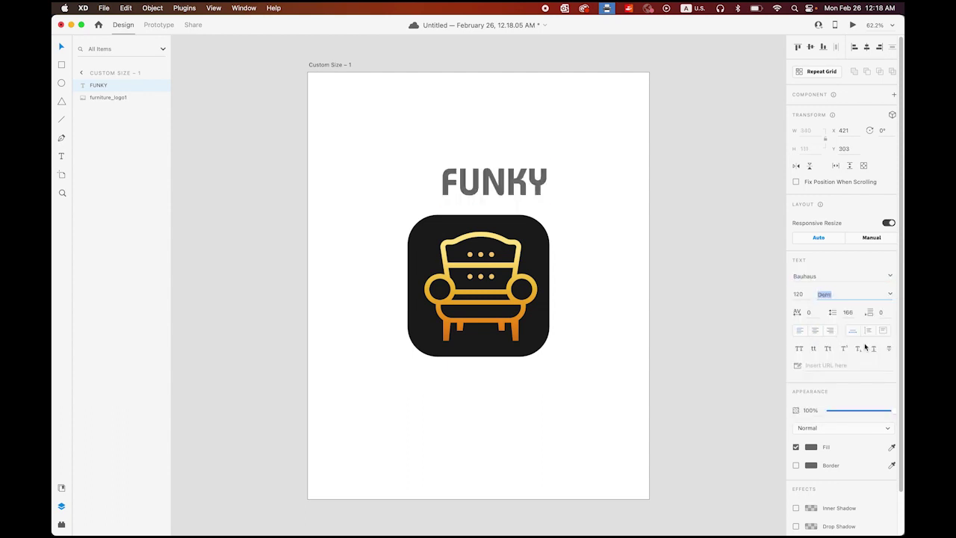
Fill FUNKY with black #000000 and position it above the logo
left_click(810, 446)
left_click_drag(752, 422, 684, 484)
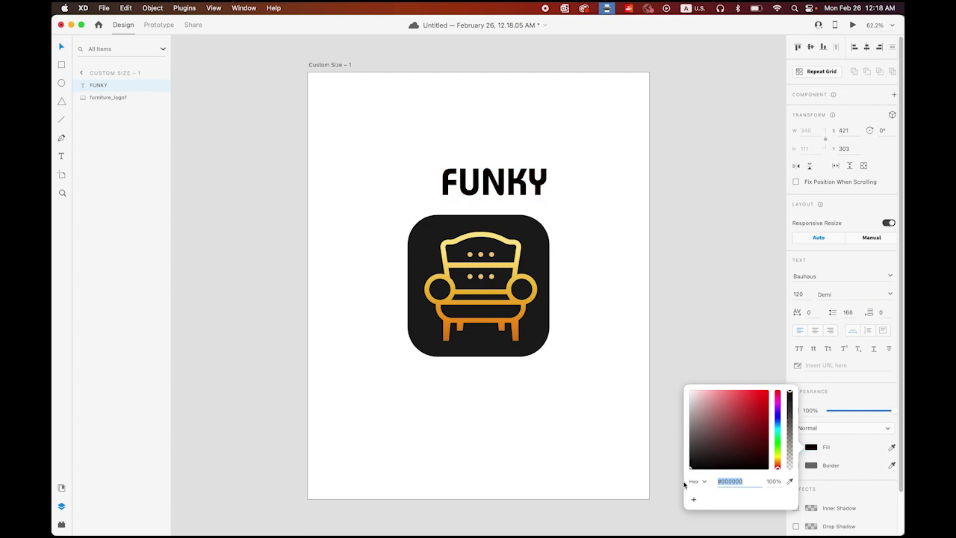
left_click(500, 191)
left_click_drag(500, 191, 458, 384)
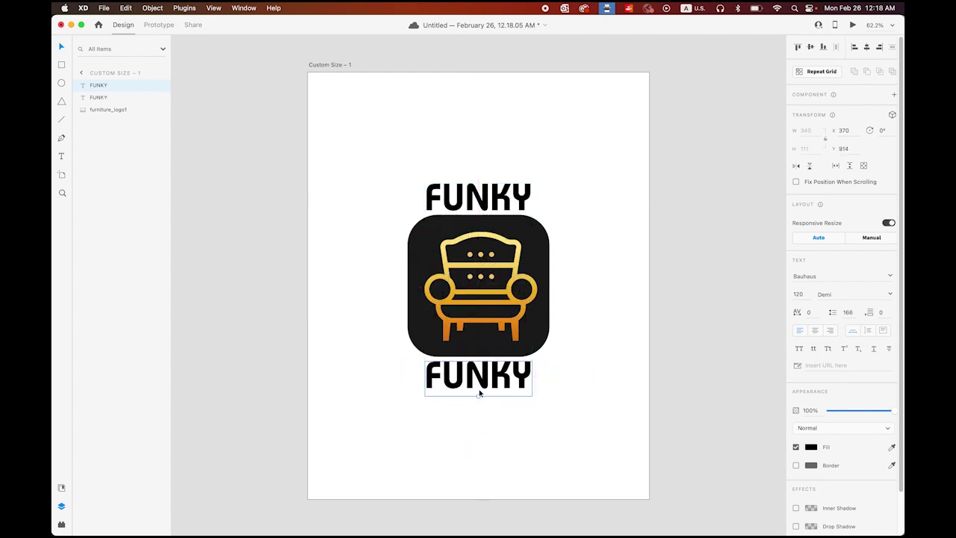
Change the lower FUNKY copy to SOFA and centre it under the chair logo
left_click(61, 156)
double_click(431, 379)
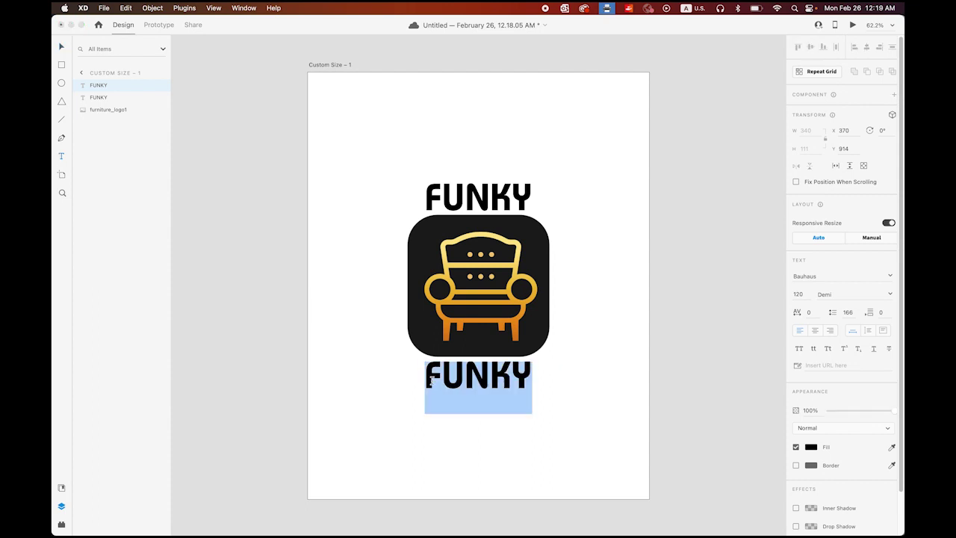
type("SOFA")
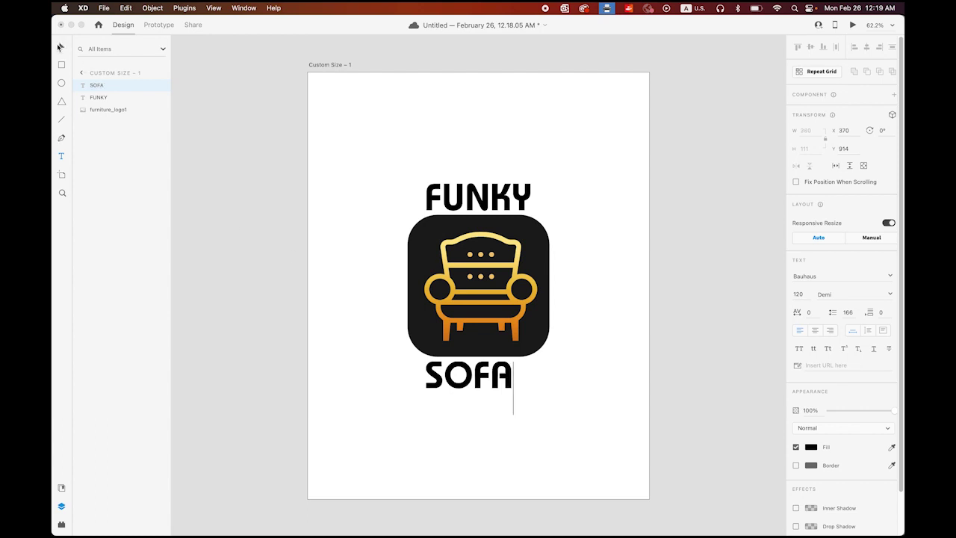
key("Escape")
left_click_drag(468, 378, 478, 380)
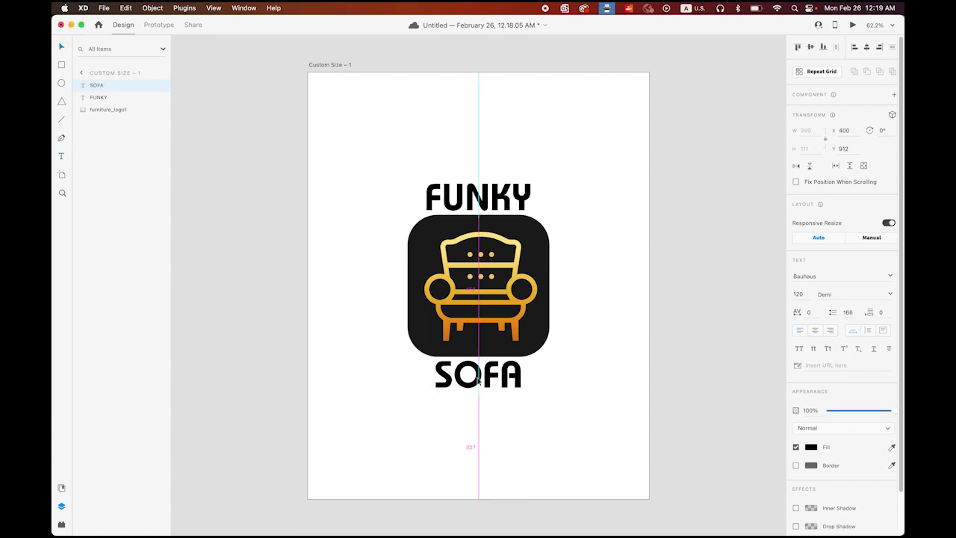
Select FUNKY, SOFA and the logo and group them as Group 1
left_click(628, 367)
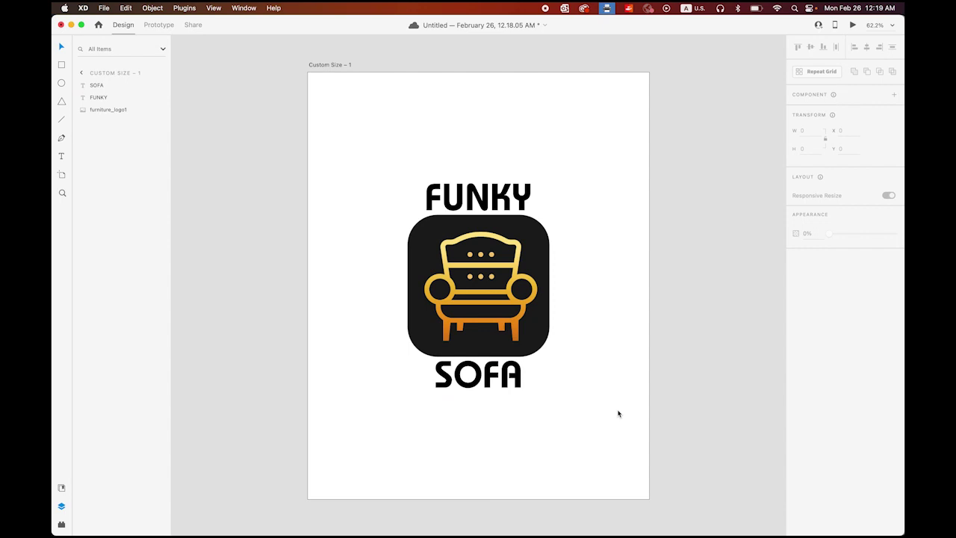
left_click_drag(377, 137, 603, 448)
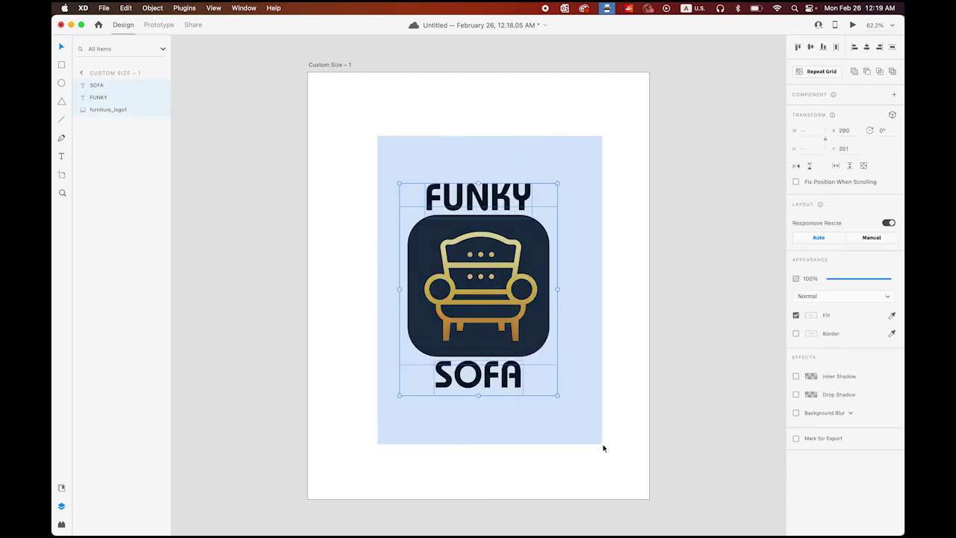
left_click(152, 7)
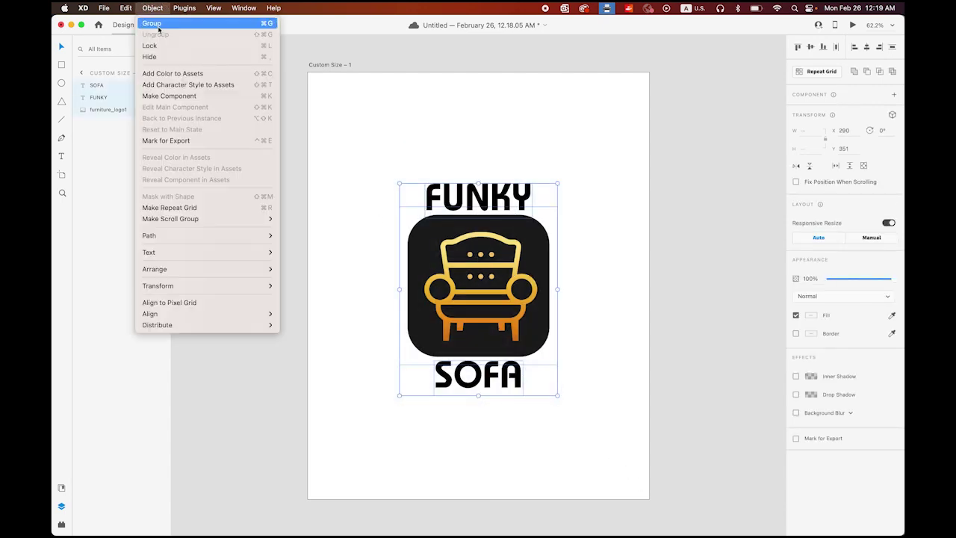
left_click(157, 24)
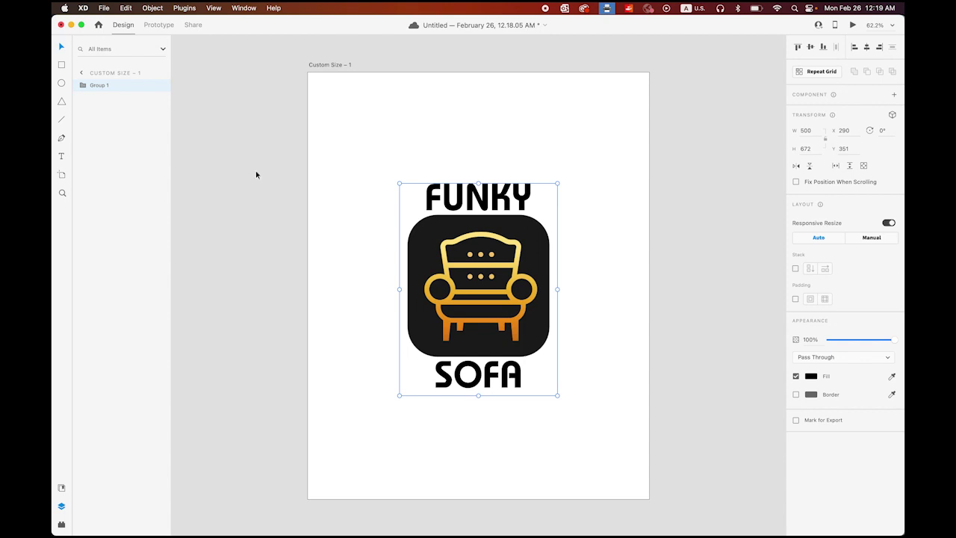
Option-drag the Custom Size – 1 artboard left to duplicate it as Custom Size – 2
left_click(339, 219, "alt")
left_click(338, 219, "alt")
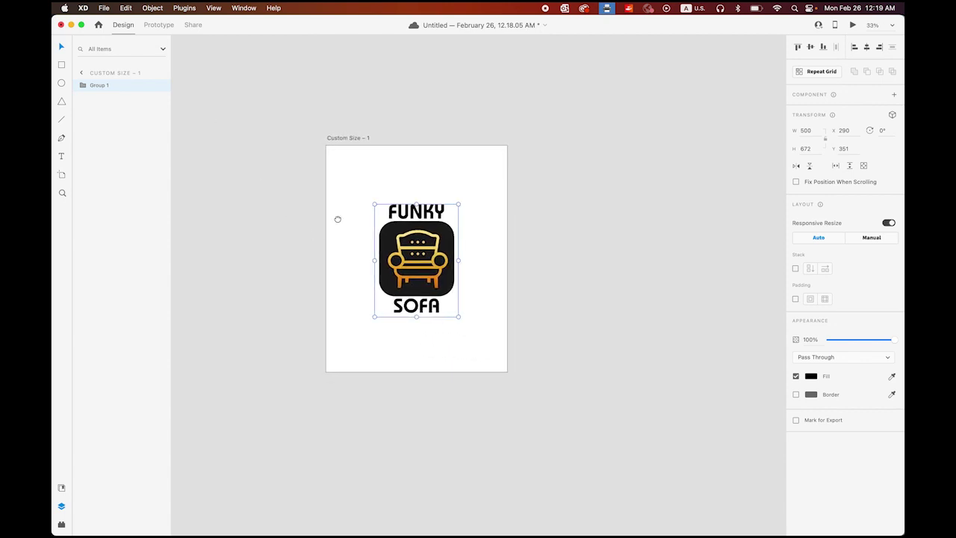
left_click_drag(338, 218, 445, 219)
left_click(522, 141)
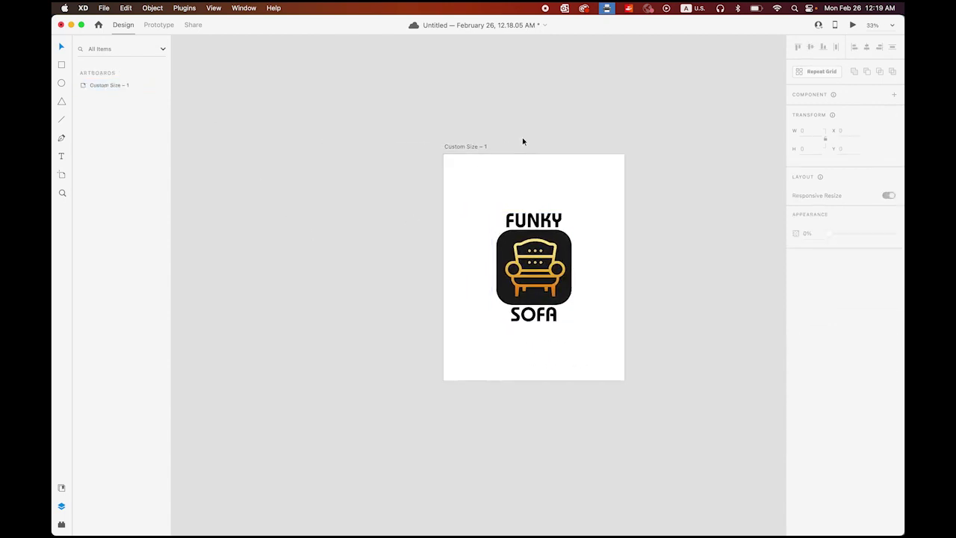
left_click(459, 147)
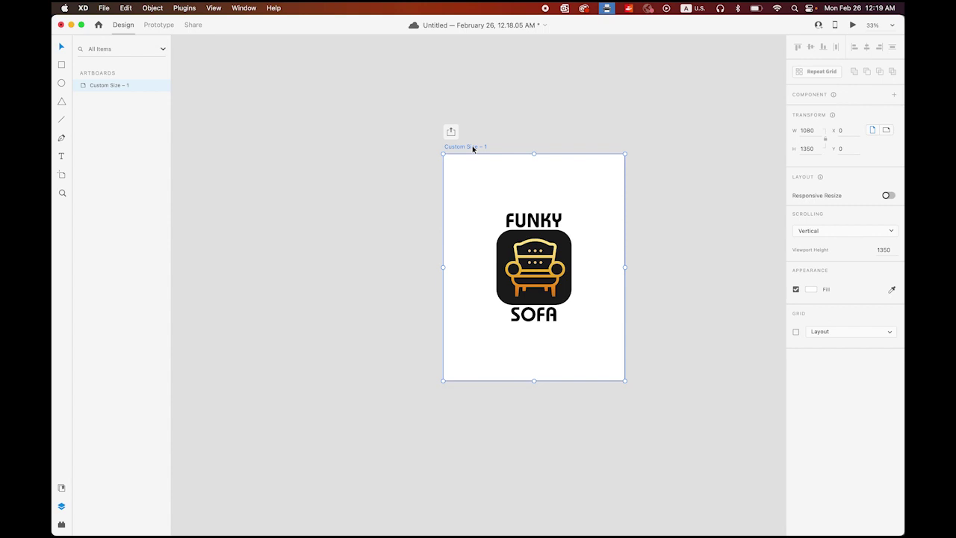
left_click_drag(473, 149, 207, 151)
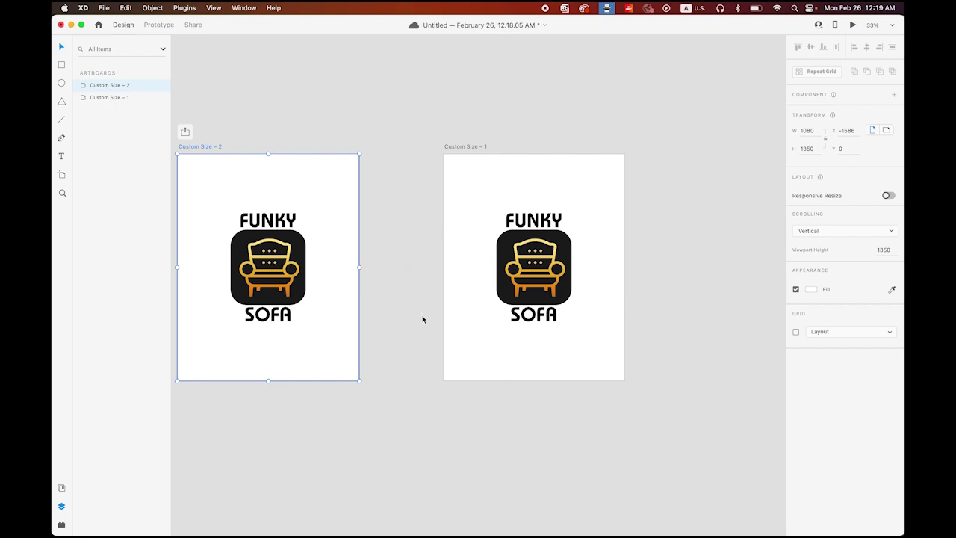
left_click_drag(436, 318, 536, 288)
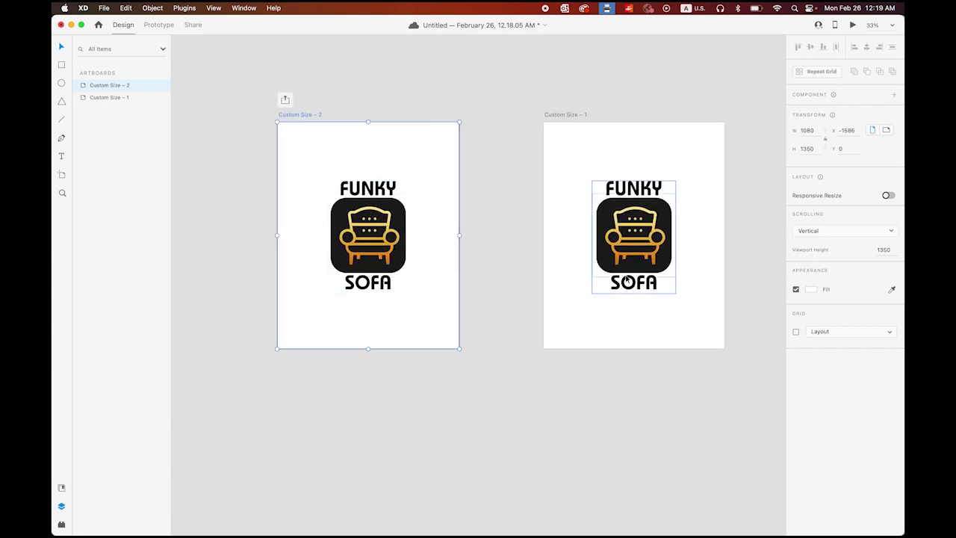
left_click(343, 236)
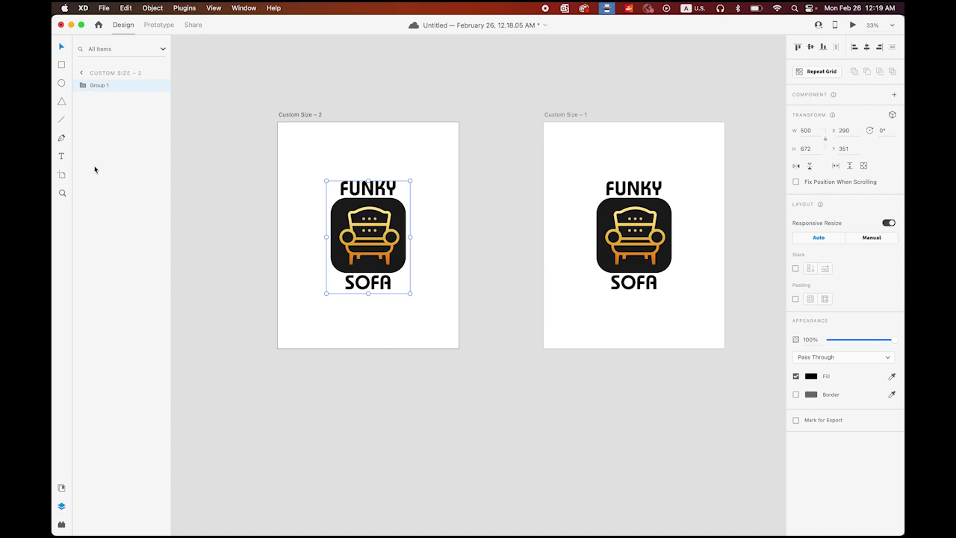
Move FUNKY to X 0 and SOFA to X 800, setting both to 0% opacity
left_click(82, 86)
left_click(108, 110)
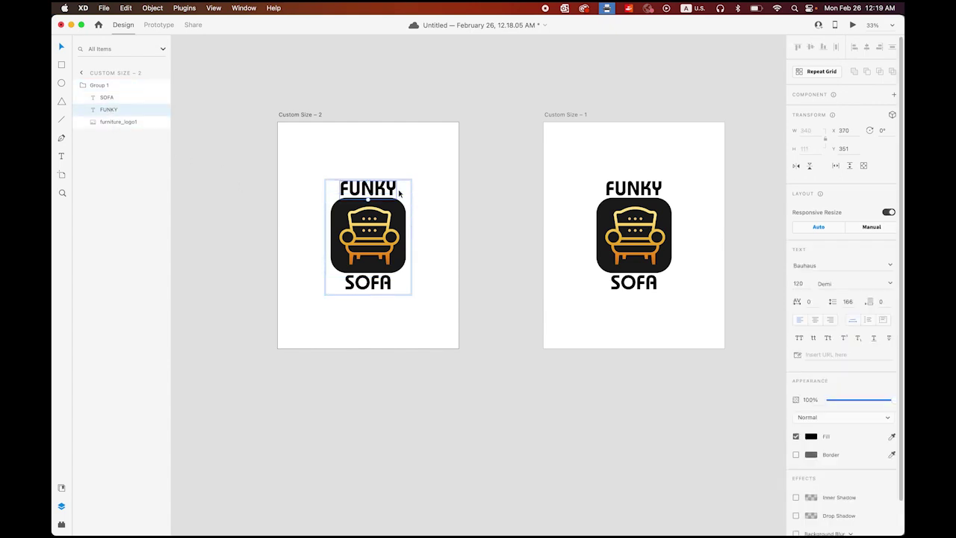
left_click_drag(389, 191, 329, 190)
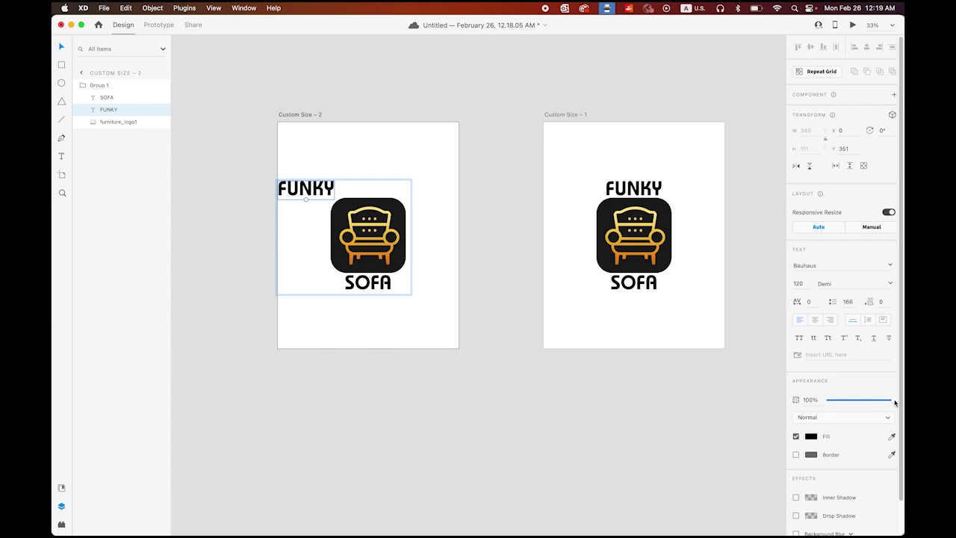
left_click_drag(894, 402, 813, 402)
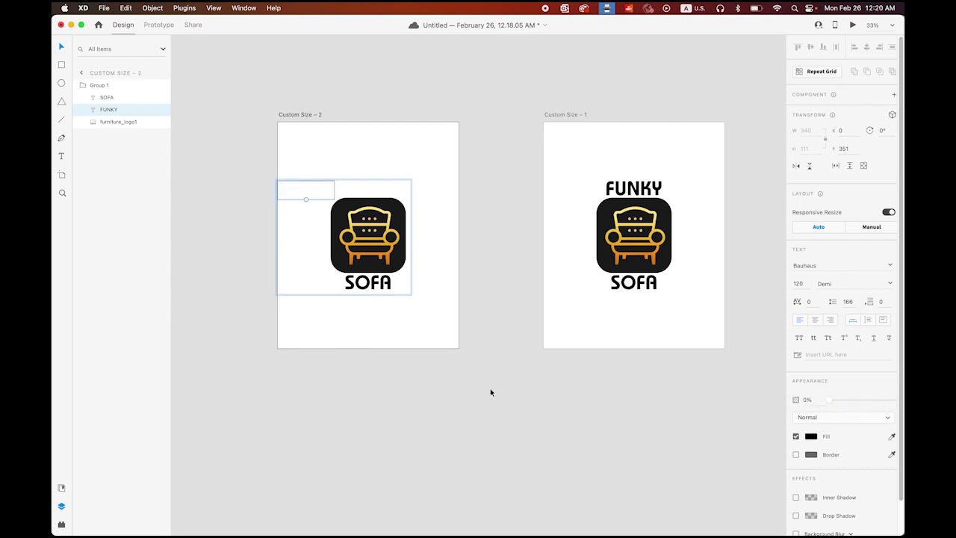
left_click(373, 289)
left_click_drag(373, 288, 439, 297)
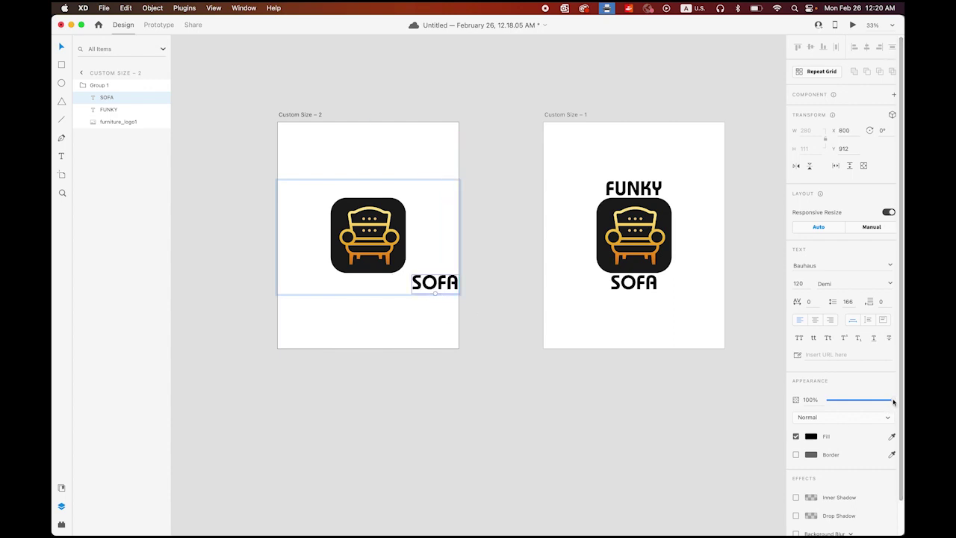
left_click_drag(893, 402, 762, 441)
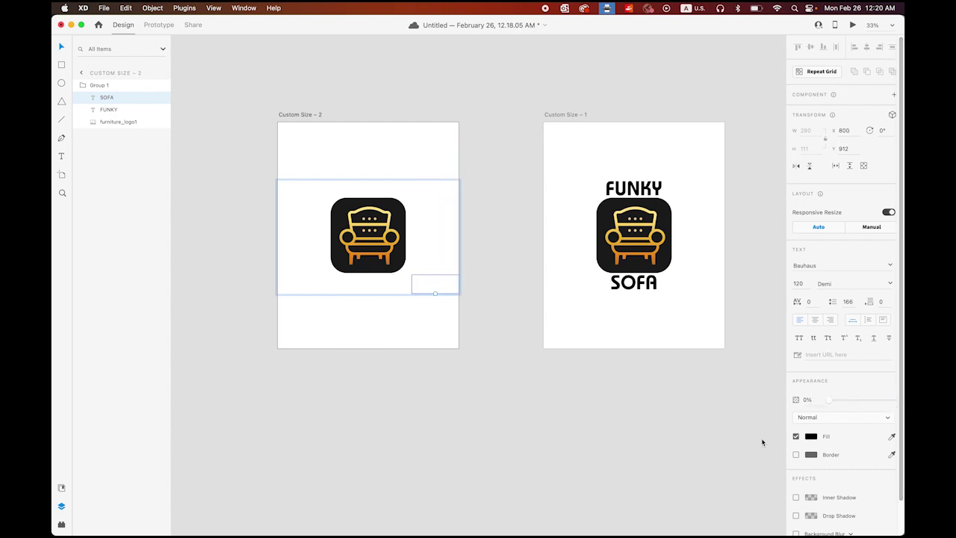
Shrink the logo to 210 × 210, rotate it −45° and set its opacity to 0%
left_click(378, 240)
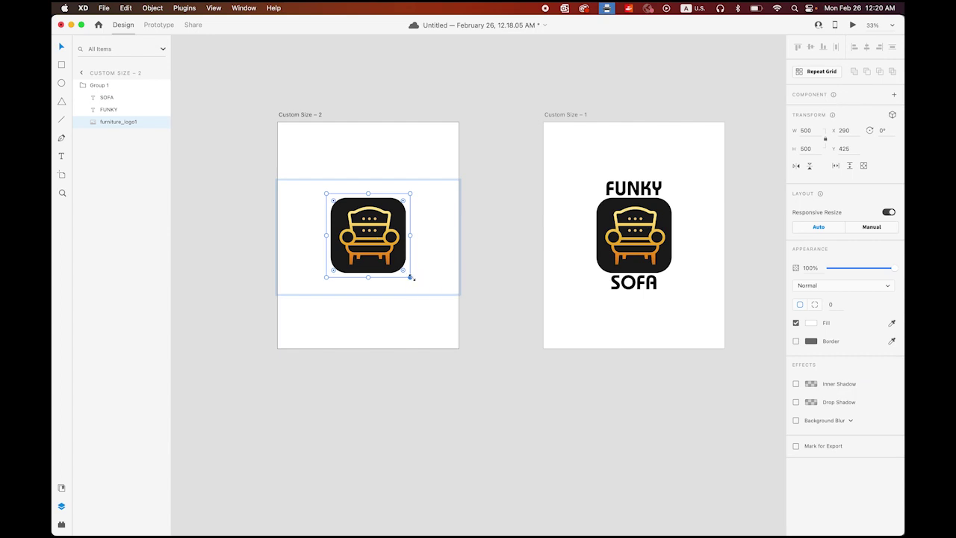
key("alt")
left_click_drag(412, 278, 387, 254)
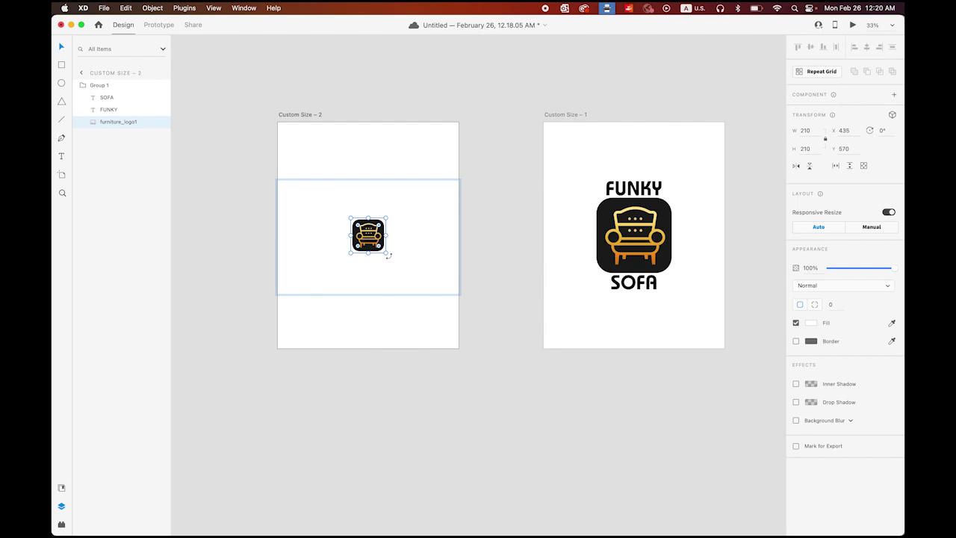
left_click_drag(388, 256, 401, 237)
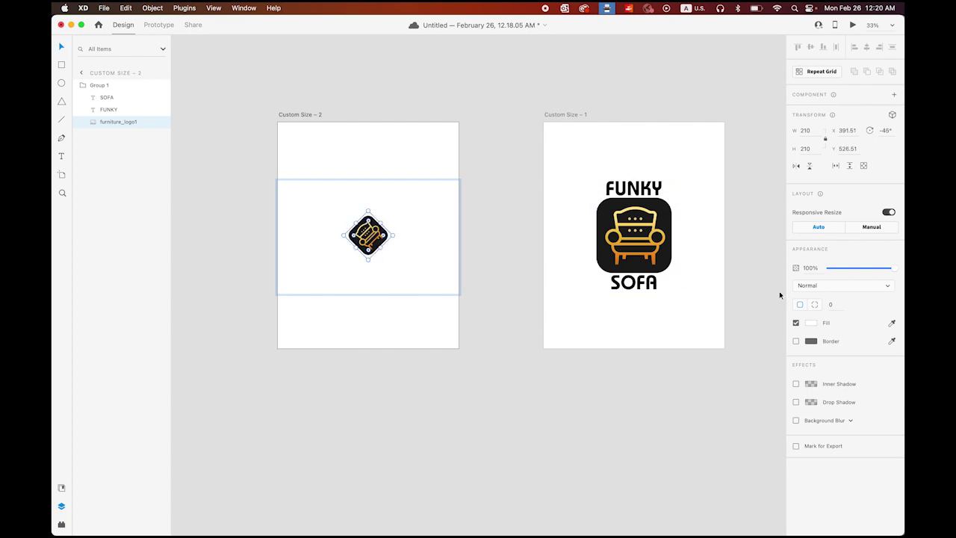
left_click_drag(894, 270, 828, 268)
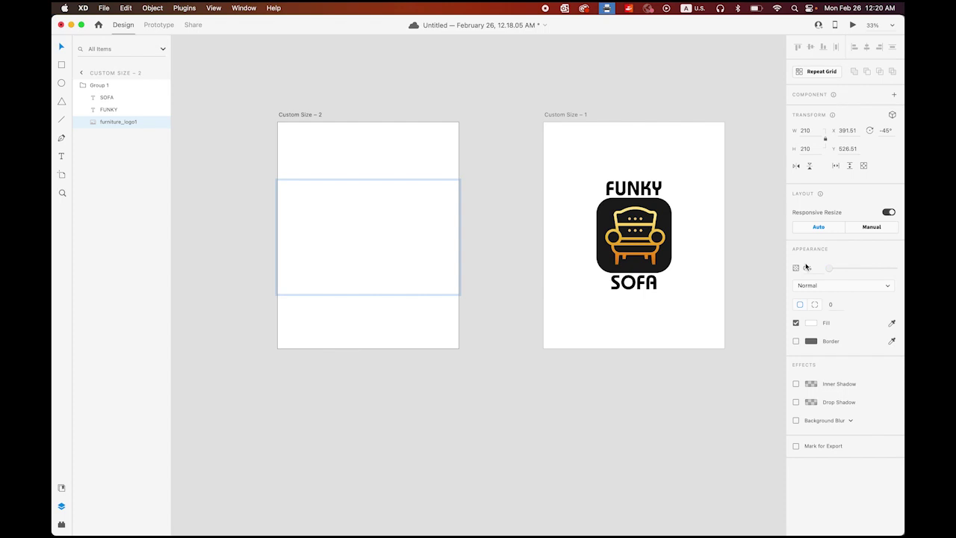
left_click(553, 428)
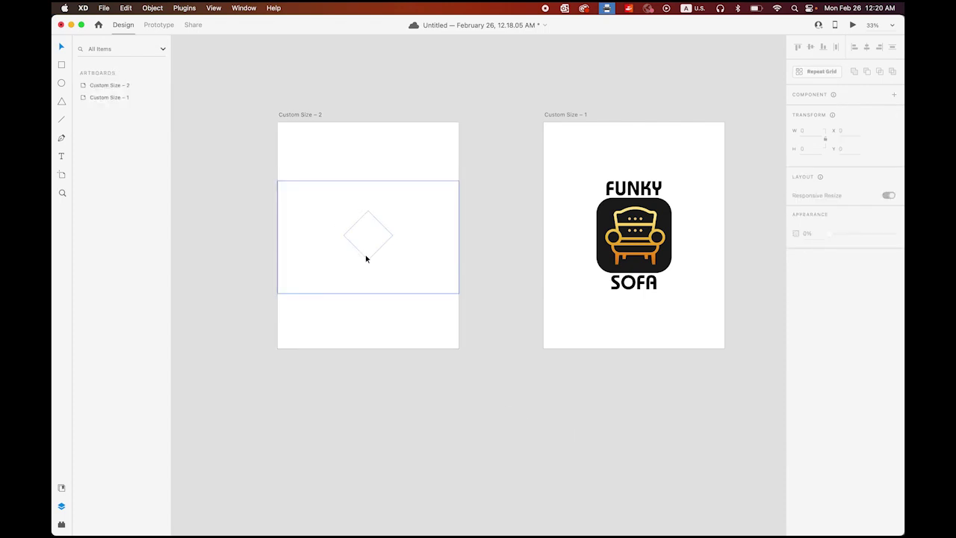
left_click(550, 171)
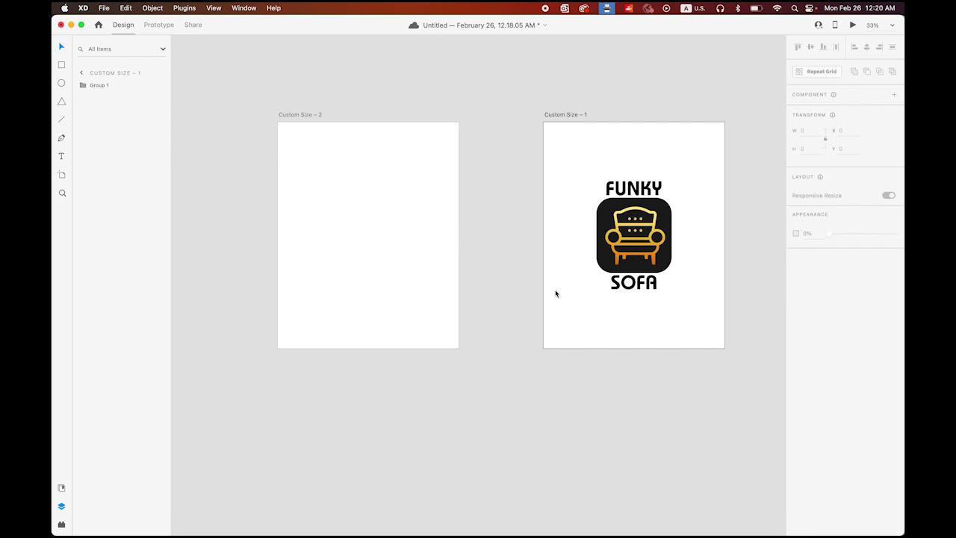
left_click(283, 112)
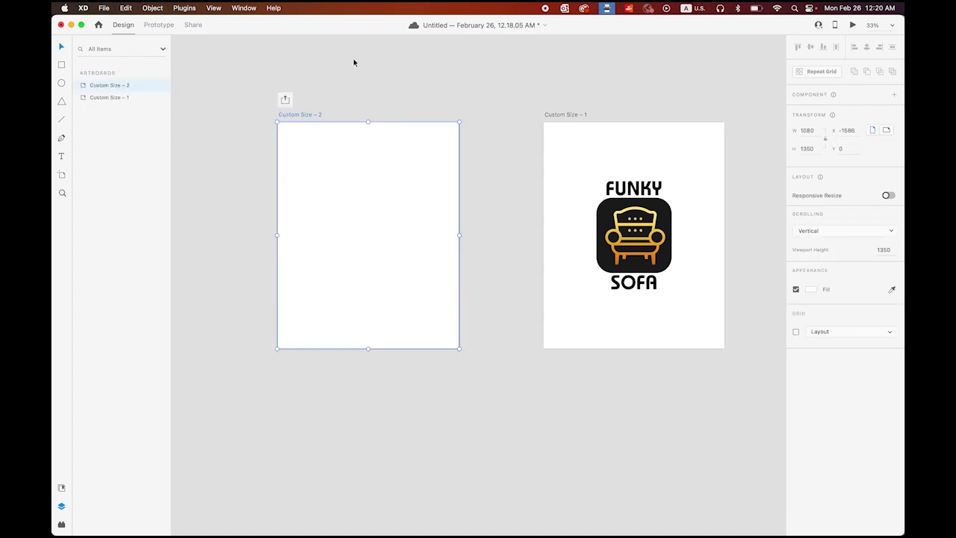
In Prototype mode, link Custom Size – 2 to Custom Size – 1 with a Keys & Gamepad trigger
left_click(159, 24)
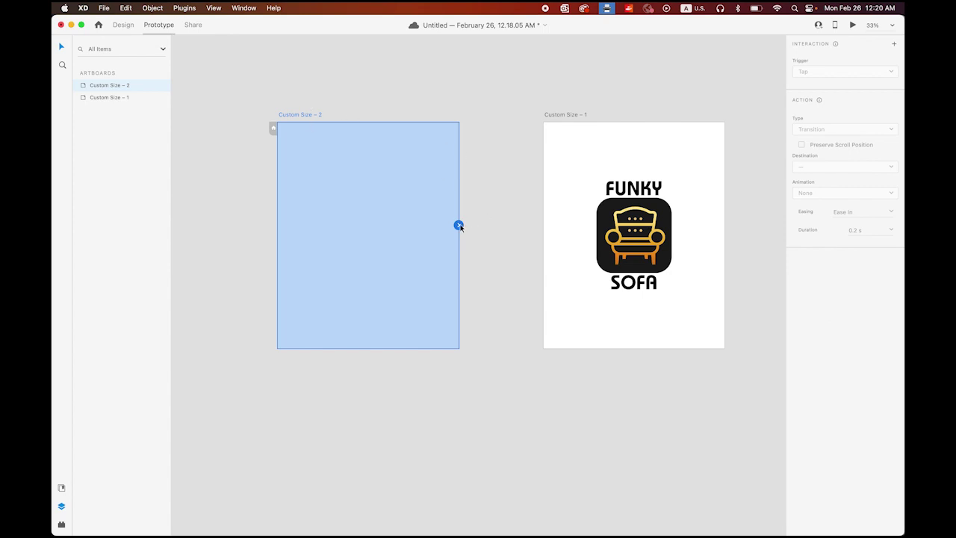
left_click_drag(459, 226, 564, 231)
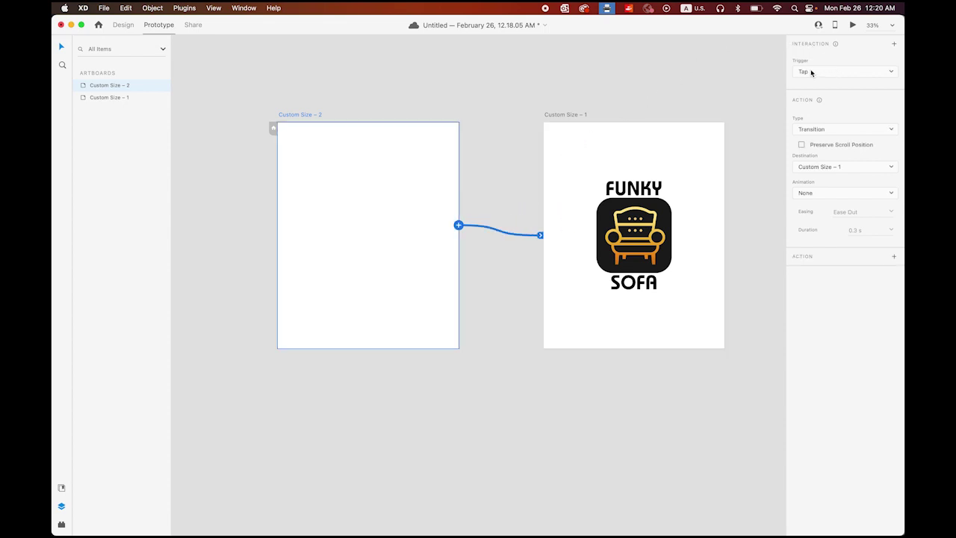
left_click(891, 73)
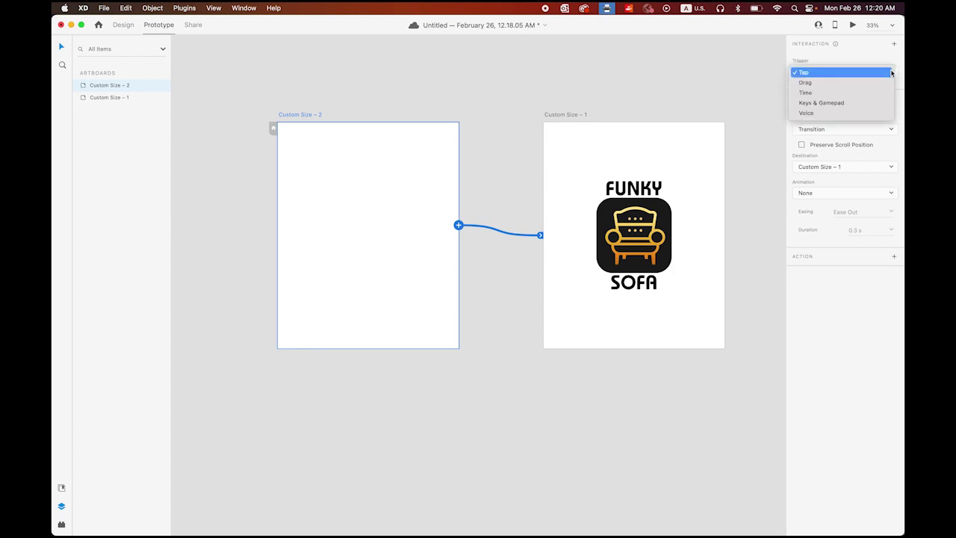
left_click(842, 103)
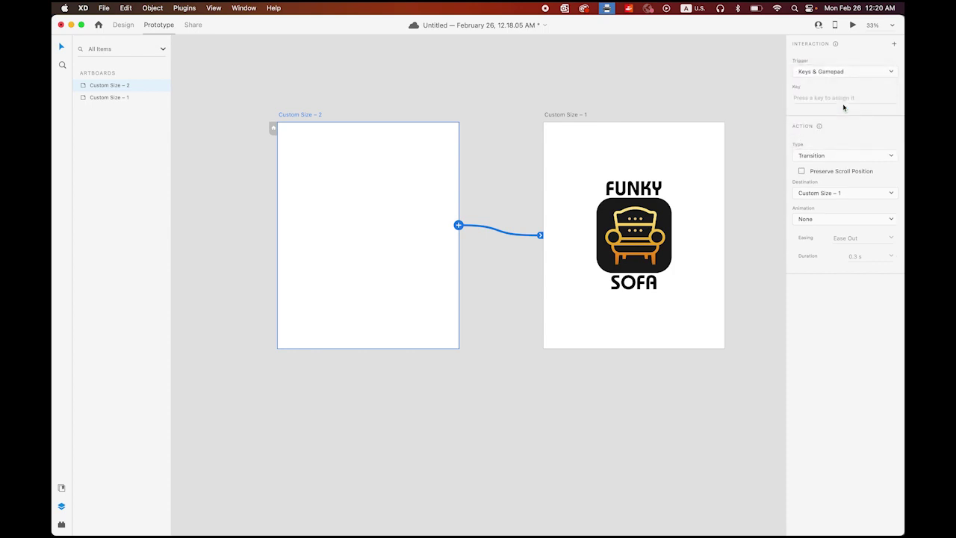
left_click(804, 99)
key("Right")
Set the link's action to Auto-Animate with Ease In-Out easing and a 2 s duration
left_click(887, 157)
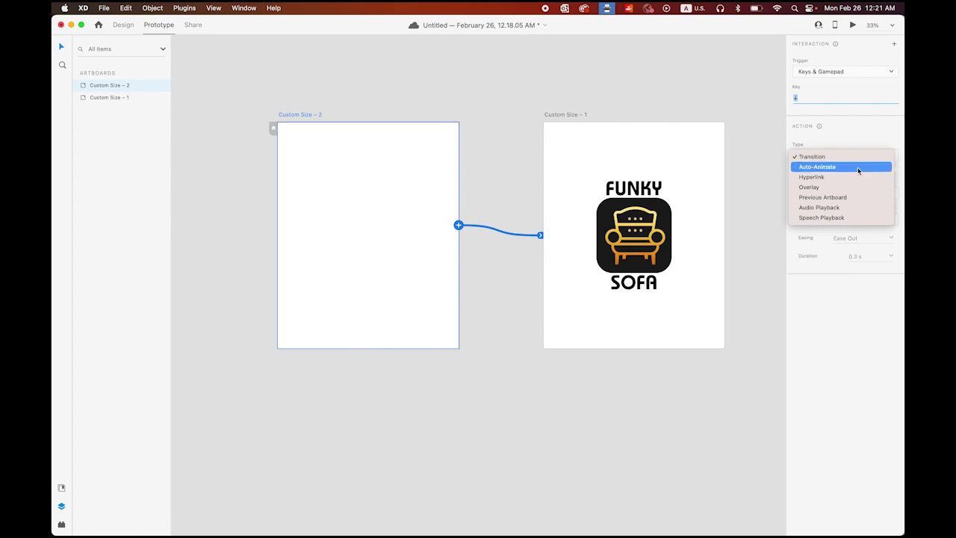
left_click(857, 167)
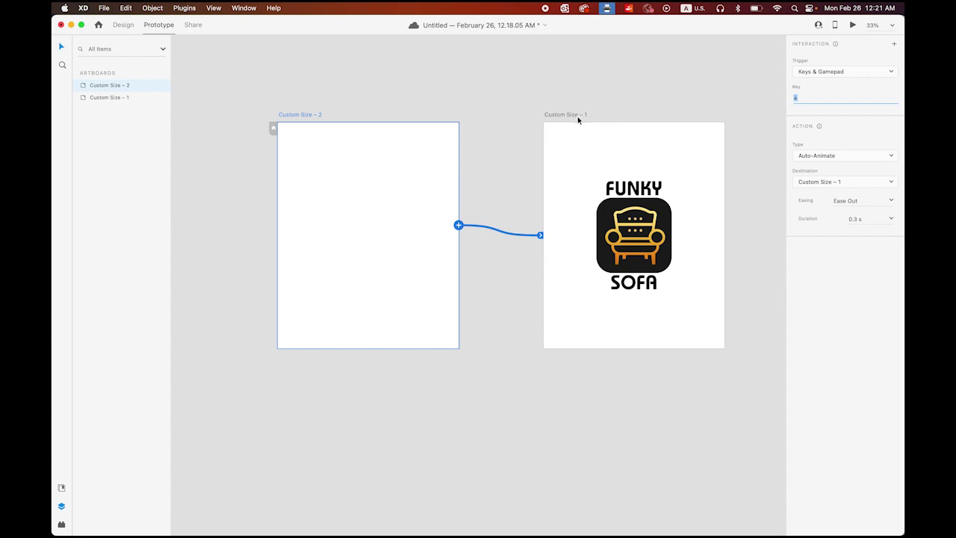
left_click(891, 202)
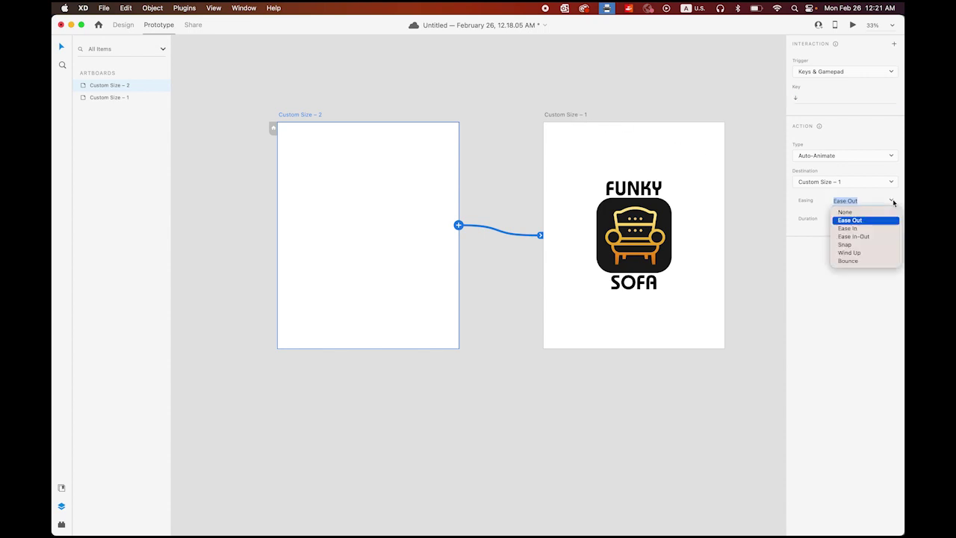
left_click(865, 237)
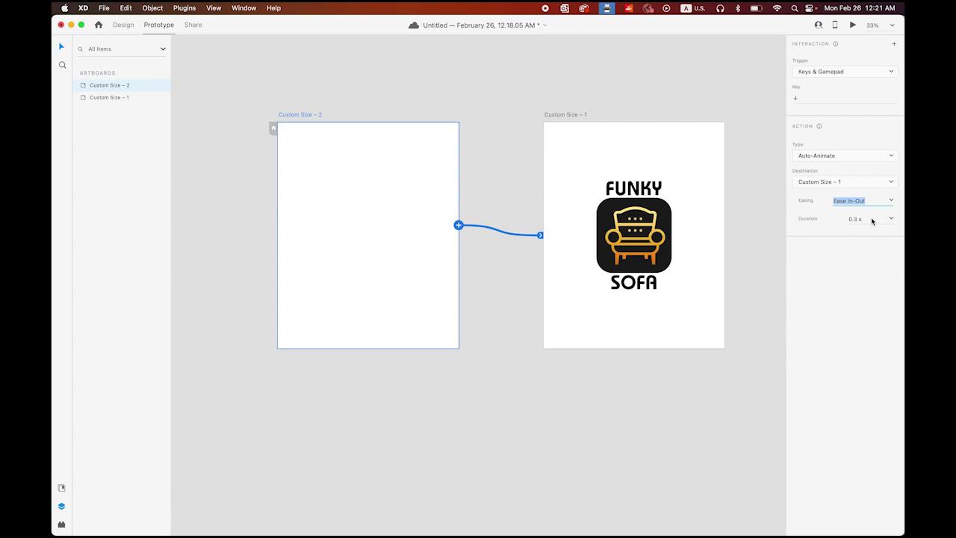
left_click(871, 219)
type("2")
key("Return")
Play the prototype preview twice, firing the auto-animate with the Down key, then close it
left_click(852, 25)
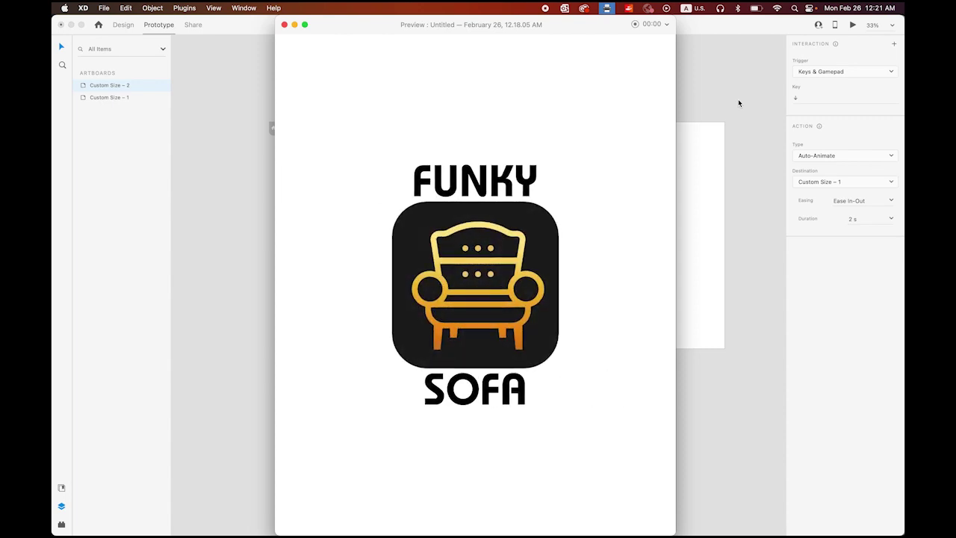
key("super+w")
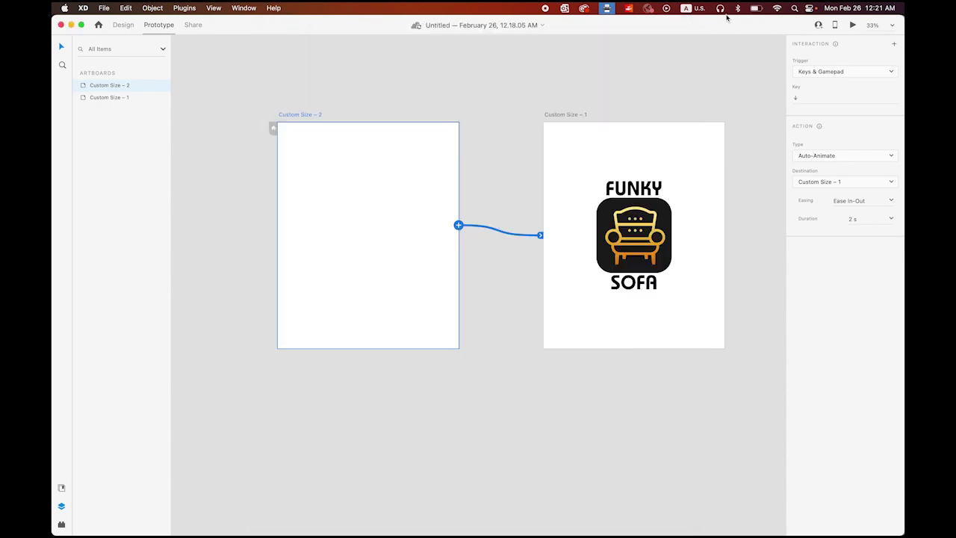
left_click(853, 26)
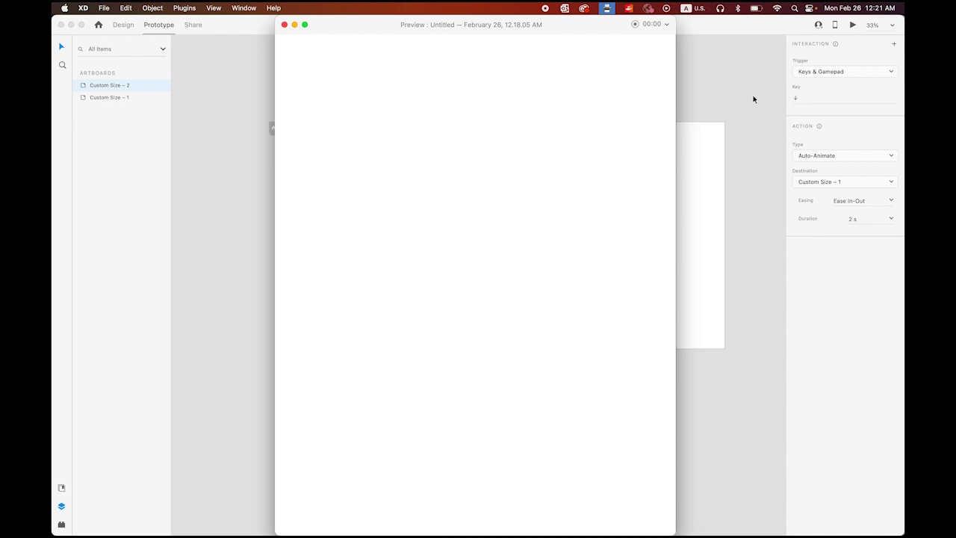
key("Down")
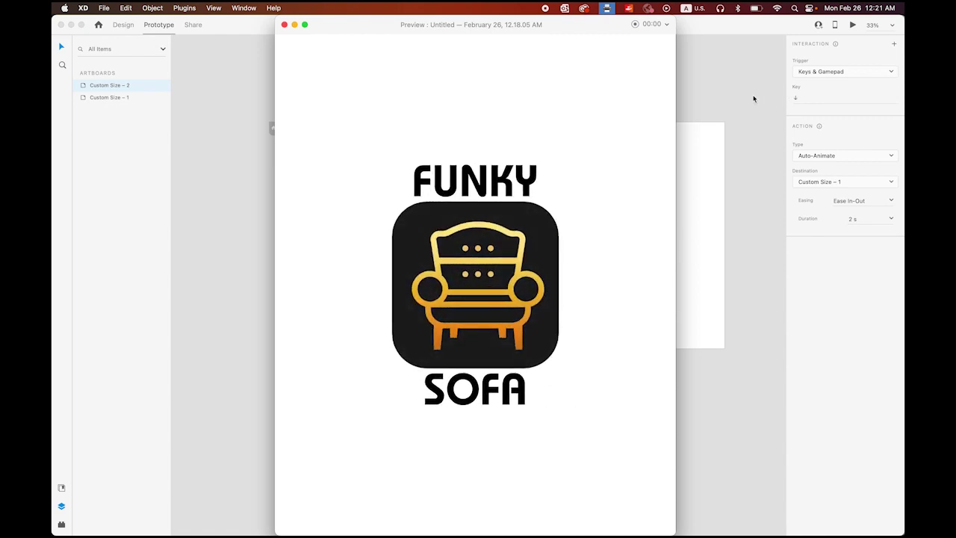
left_click(284, 25)
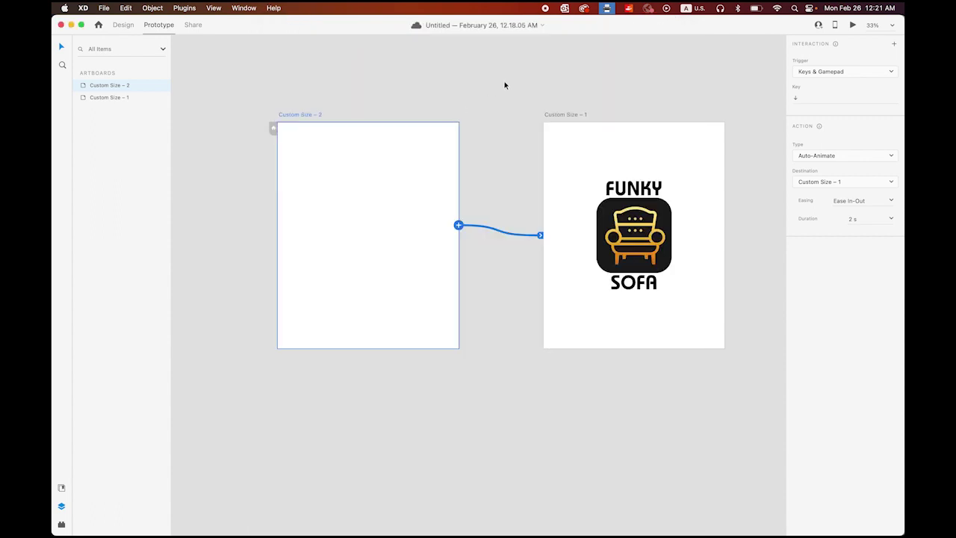
Scroll the canvas, select the artboards and switch from Prototype back to Design mode
left_click(511, 82)
scroll(591, 83, "right", 3)
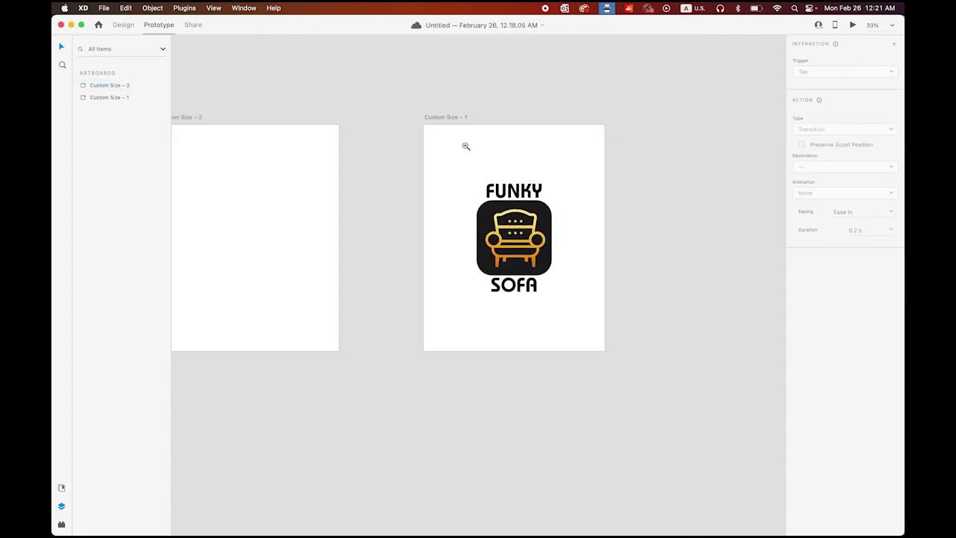
scroll(465, 147, "down", 5)
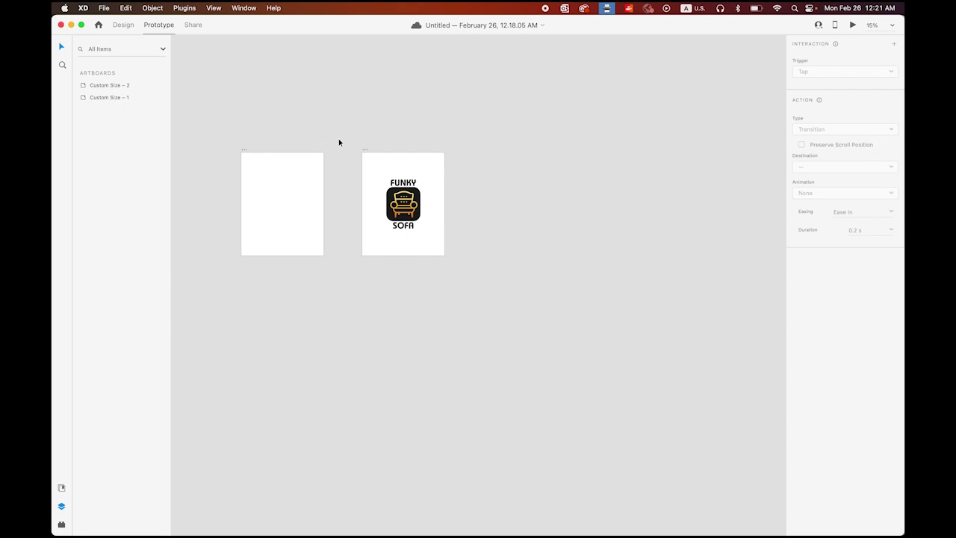
left_click(377, 161)
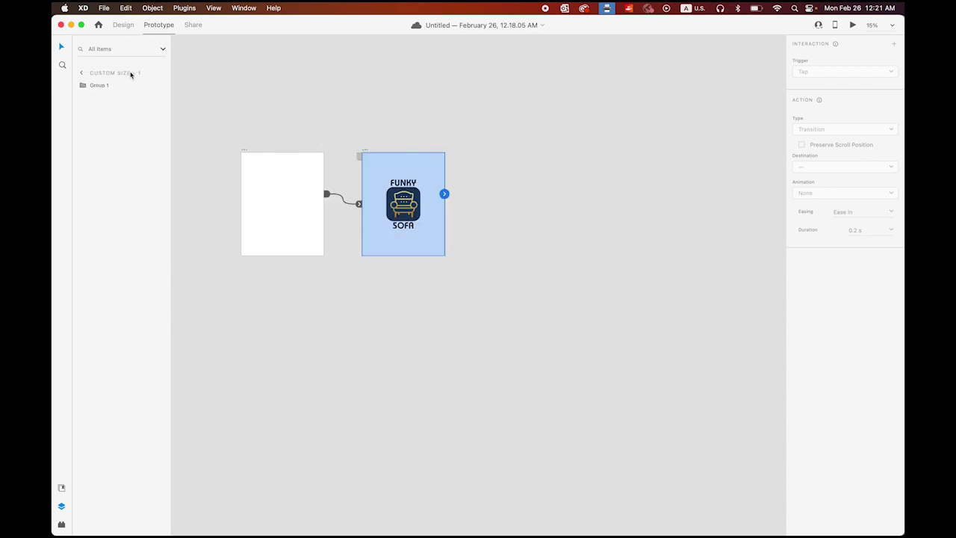
left_click(62, 488)
left_click(263, 200)
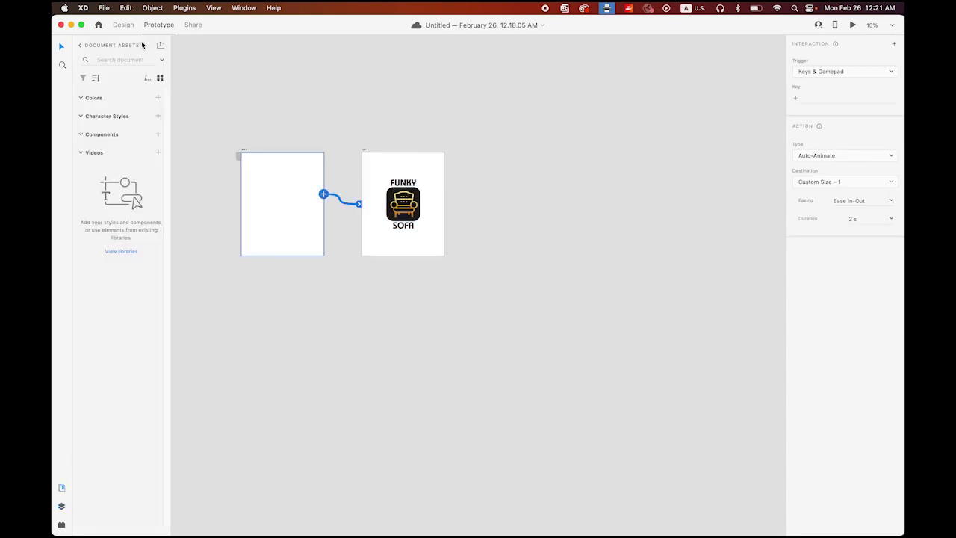
left_click(124, 25)
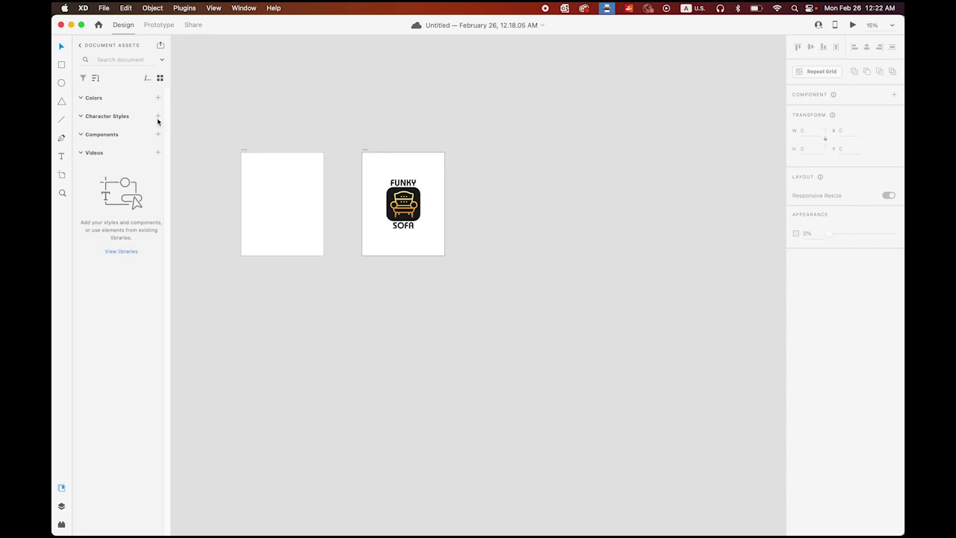
Add a 1080 × 1350 artboard, Custom Size – 3, and move it to X 1586
left_click(62, 176)
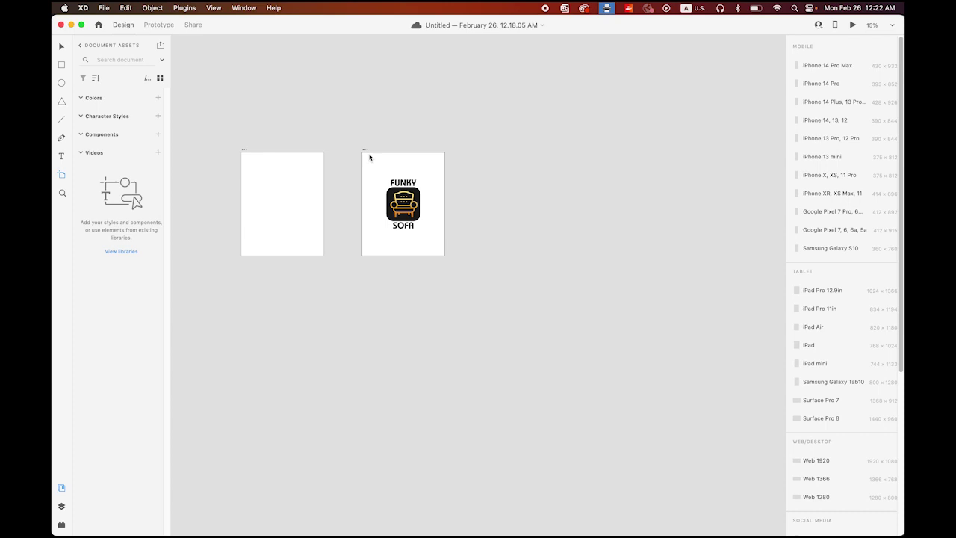
left_click(480, 155)
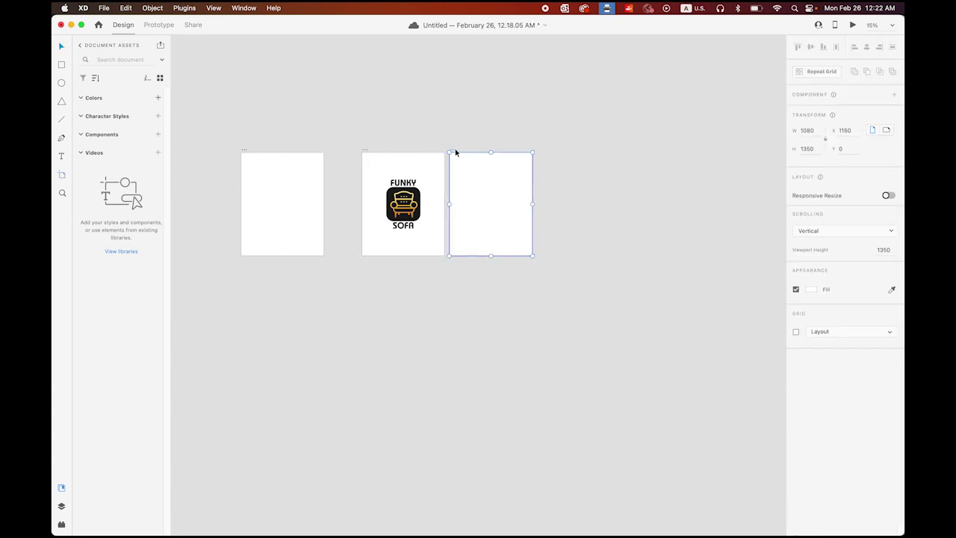
left_click_drag(455, 153, 488, 157)
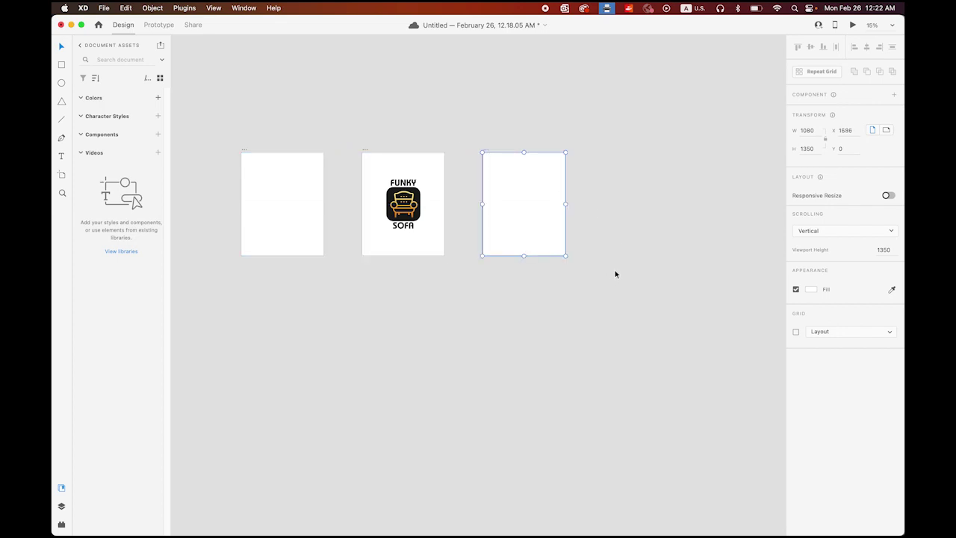
left_click(533, 217)
Give the new Custom Size – 3 artboard a solid red fill
scroll(586, 207, "right", 2)
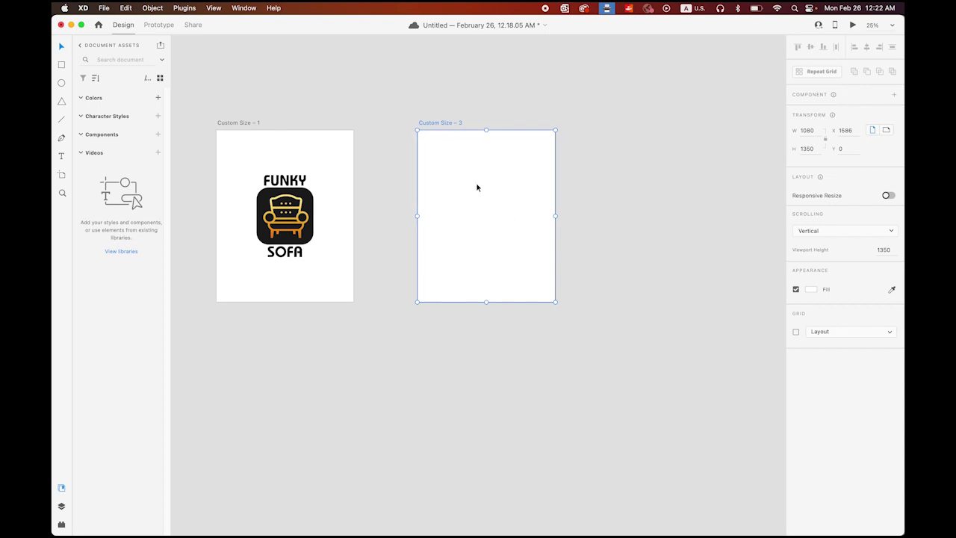
left_click(811, 288)
left_click(769, 240)
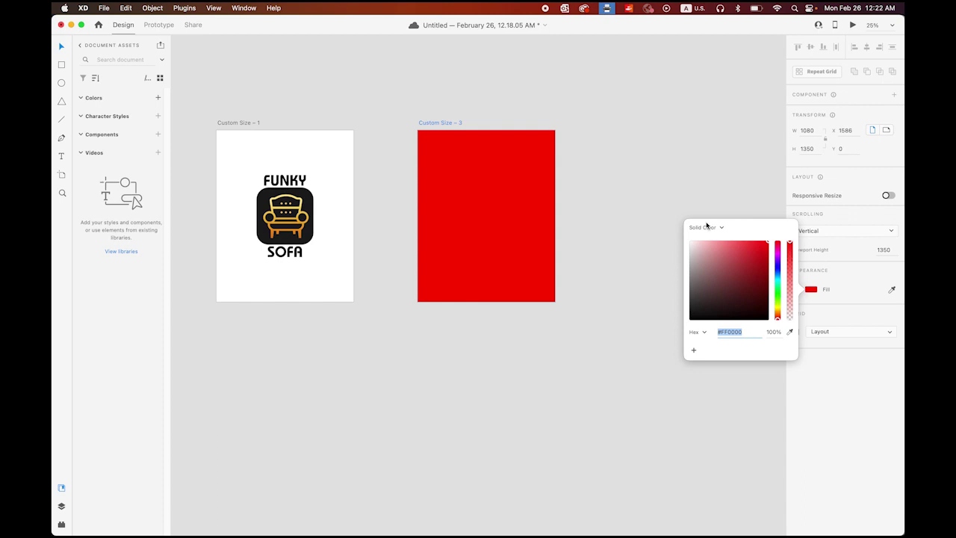
left_click(610, 122)
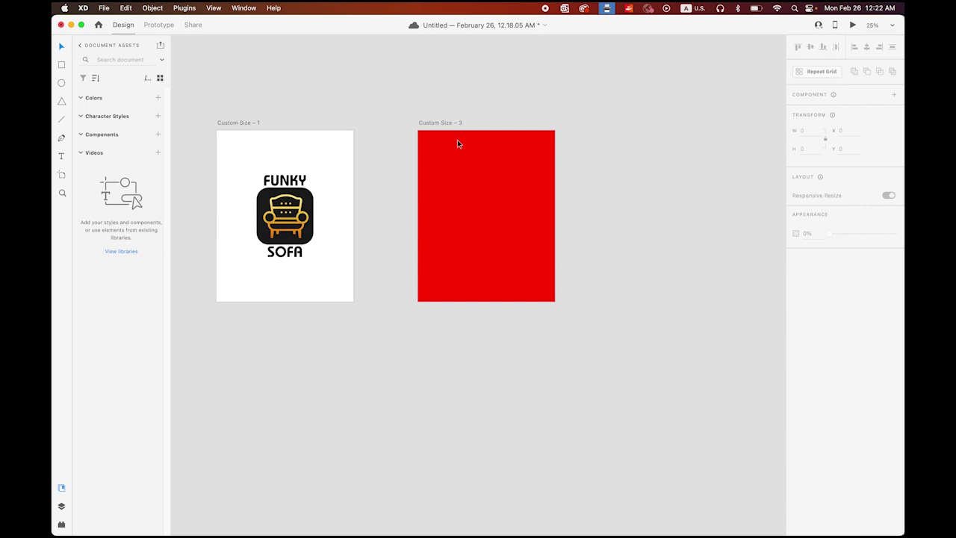
Import furniture_logo2.png into the centre of the red artboard at 500 × 500
left_click(442, 125)
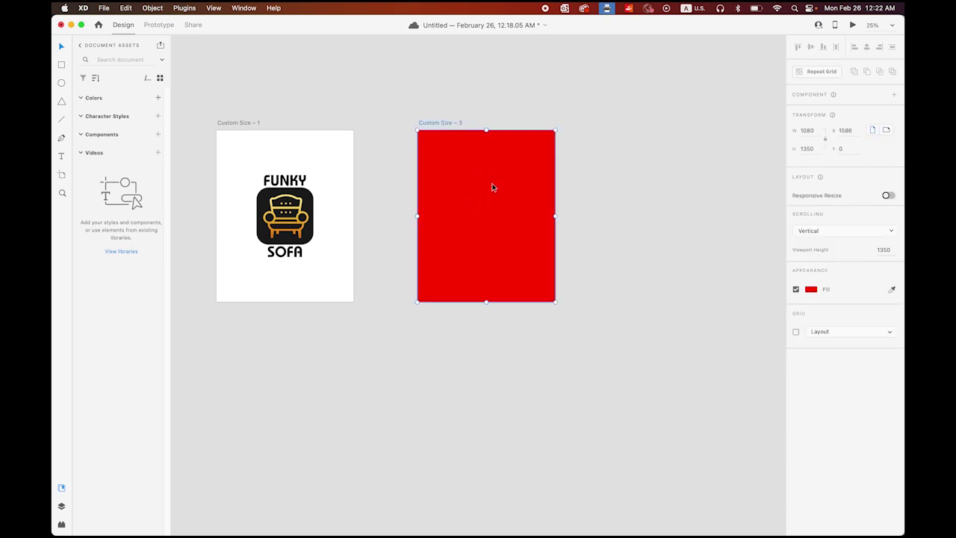
left_click(104, 7)
left_click(158, 191)
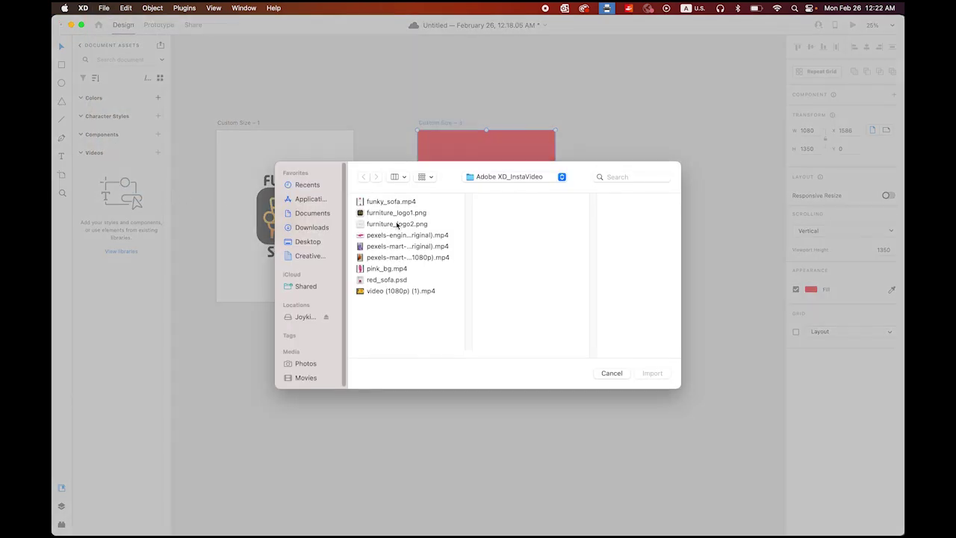
left_click(397, 225)
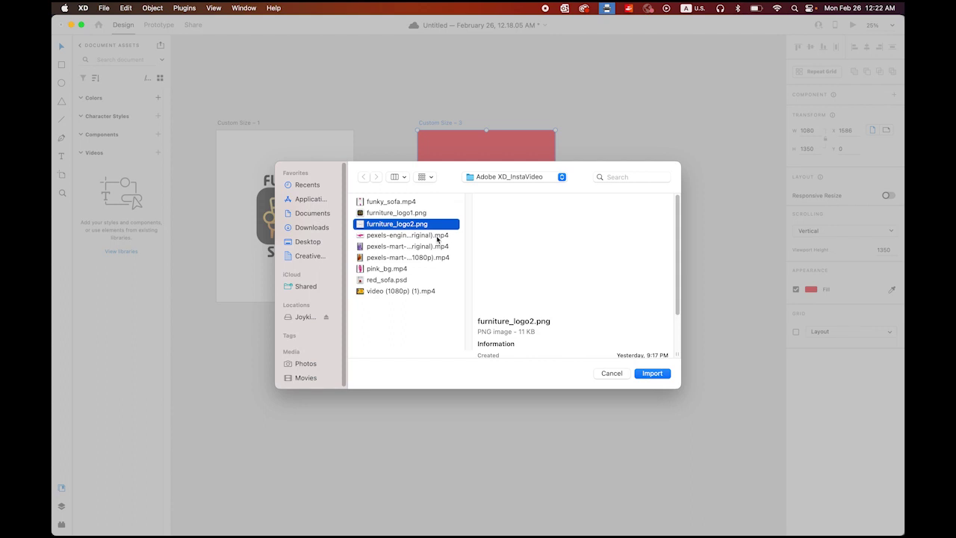
left_click(667, 375)
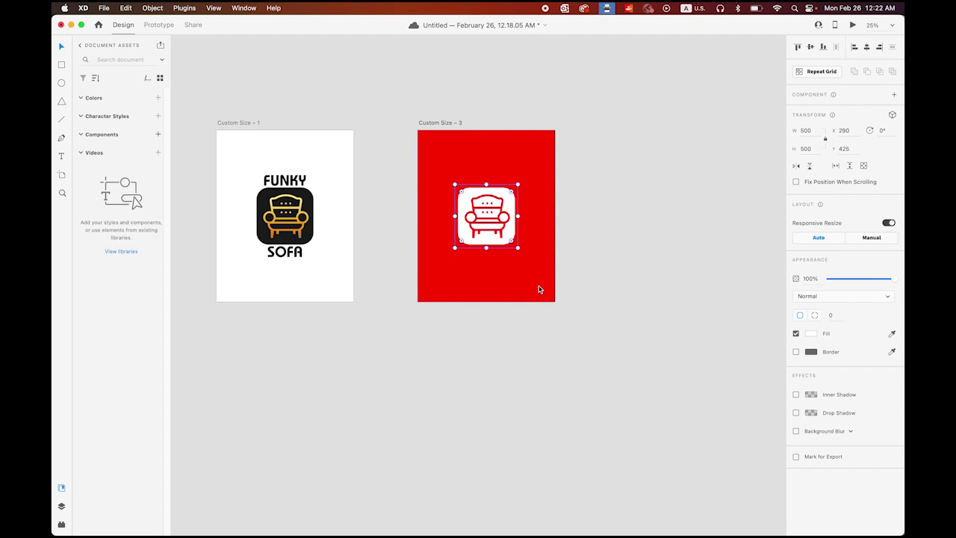
left_click(619, 263)
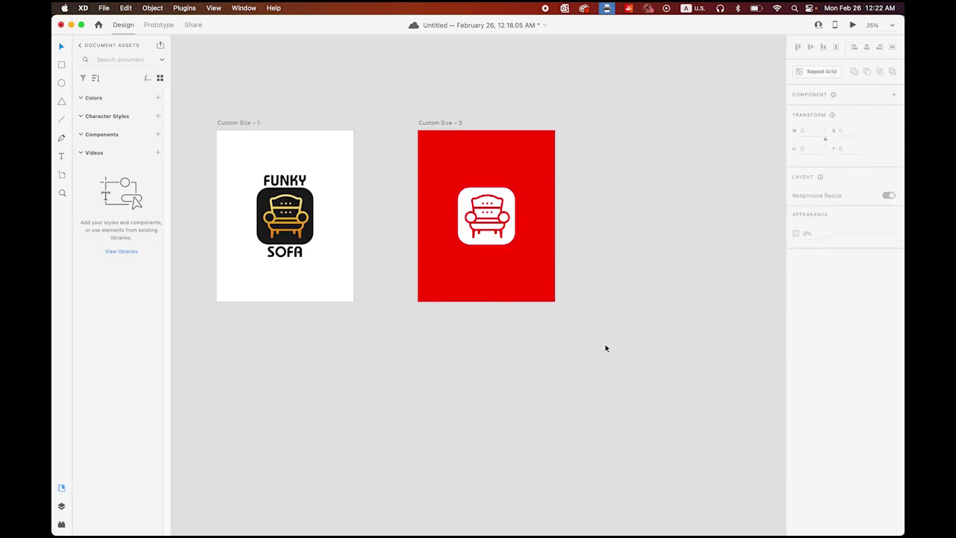
Add a text box reading 'Stylish' above the chair logo
left_click(62, 157)
left_click(493, 202)
left_click(467, 177)
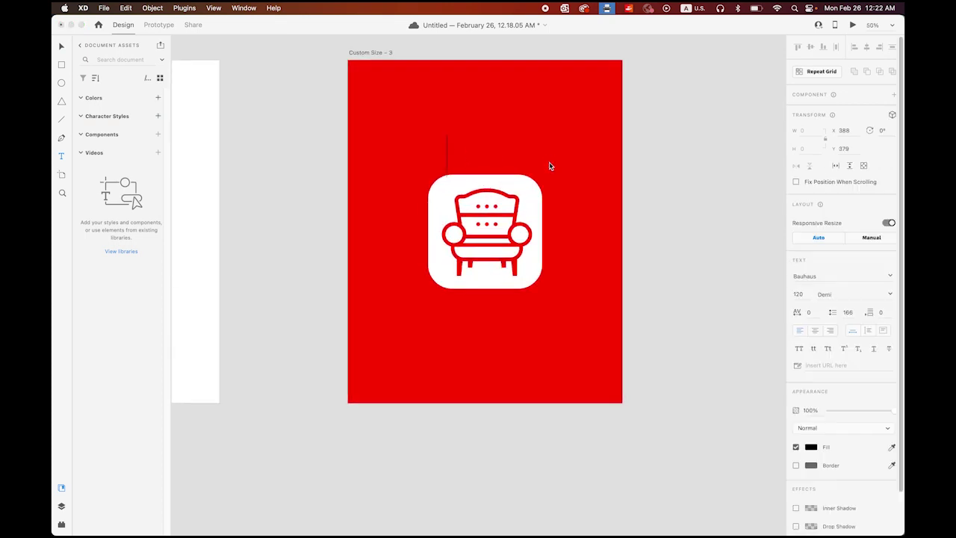
type("stylish")
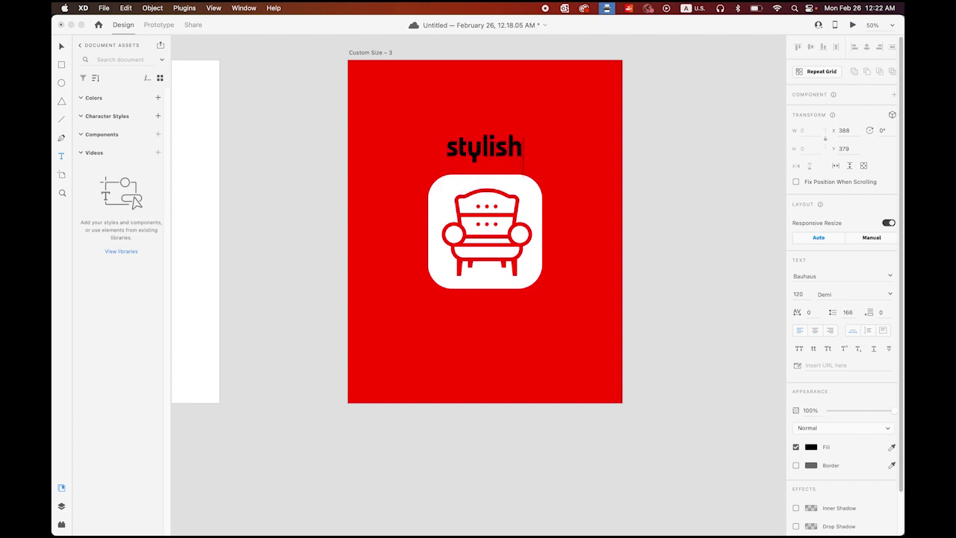
key("super+a")
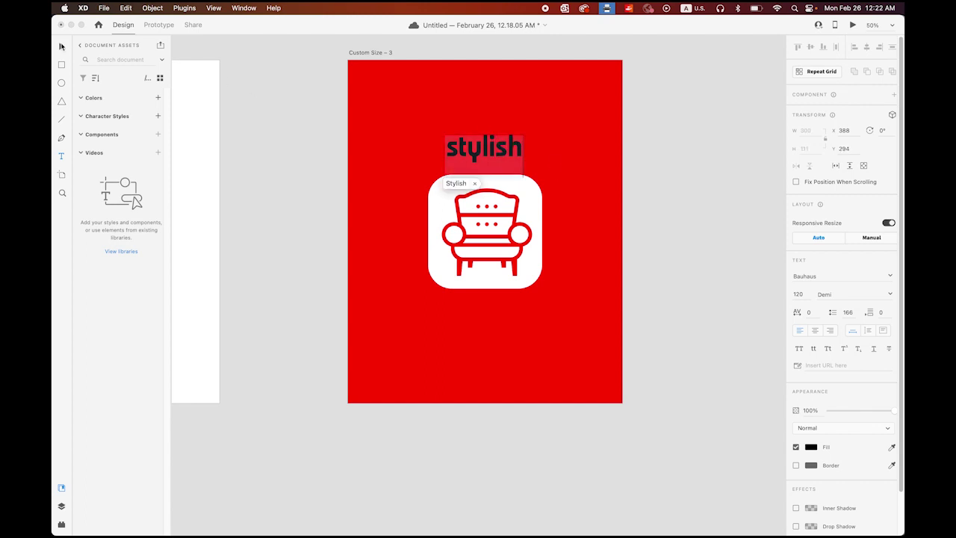
type("Stylish")
key("Escape")
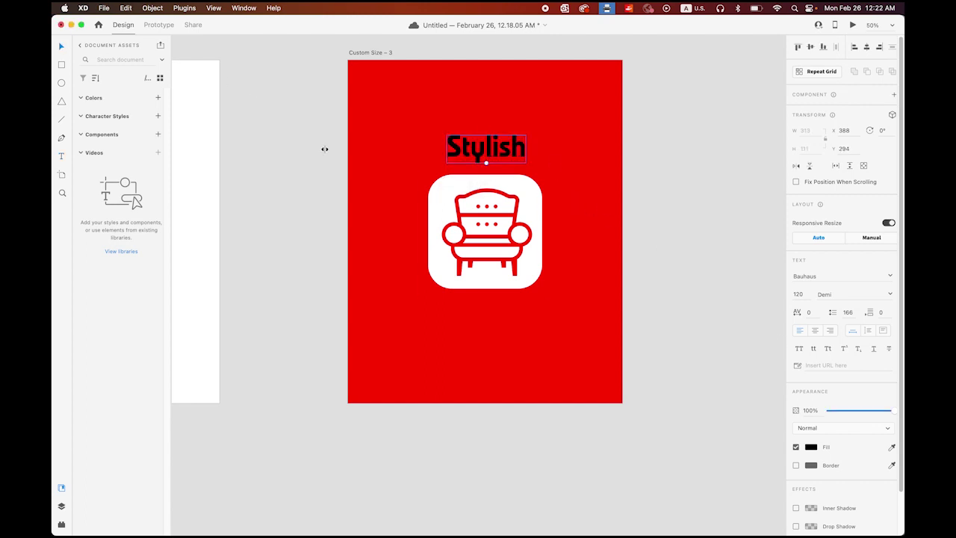
Replace the capital S so the heading reads lowercase 'stylish'
left_click(62, 155)
double_click(469, 149)
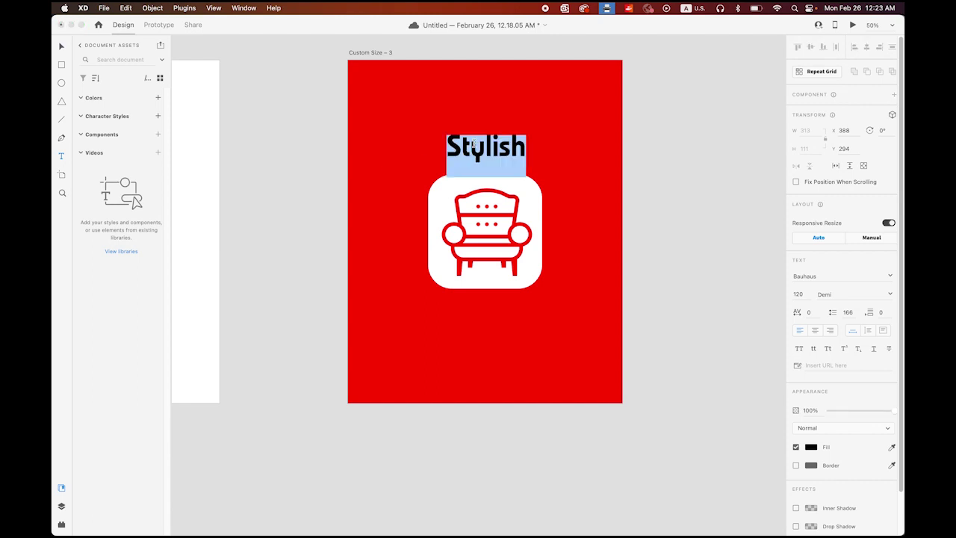
left_click(462, 149)
key("BackSpace")
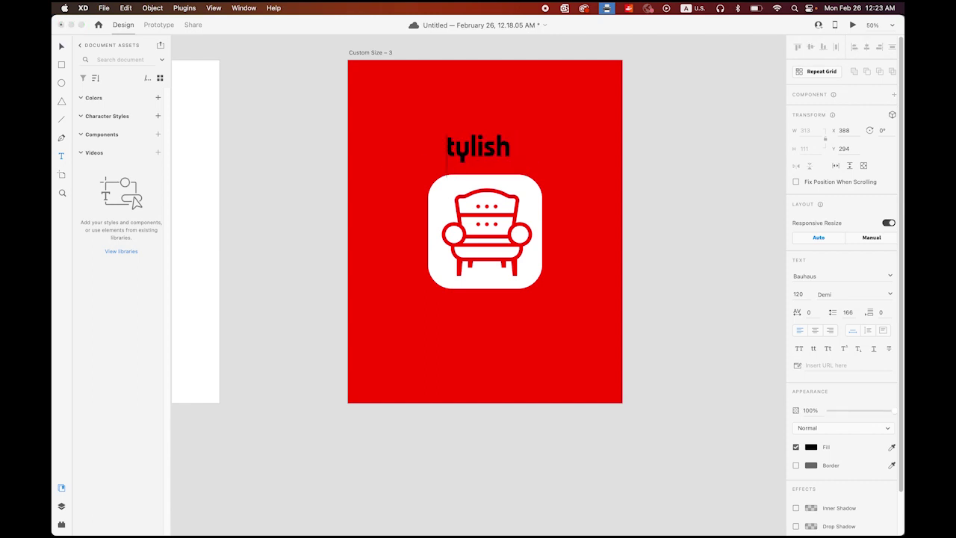
type("s")
left_click(63, 48)
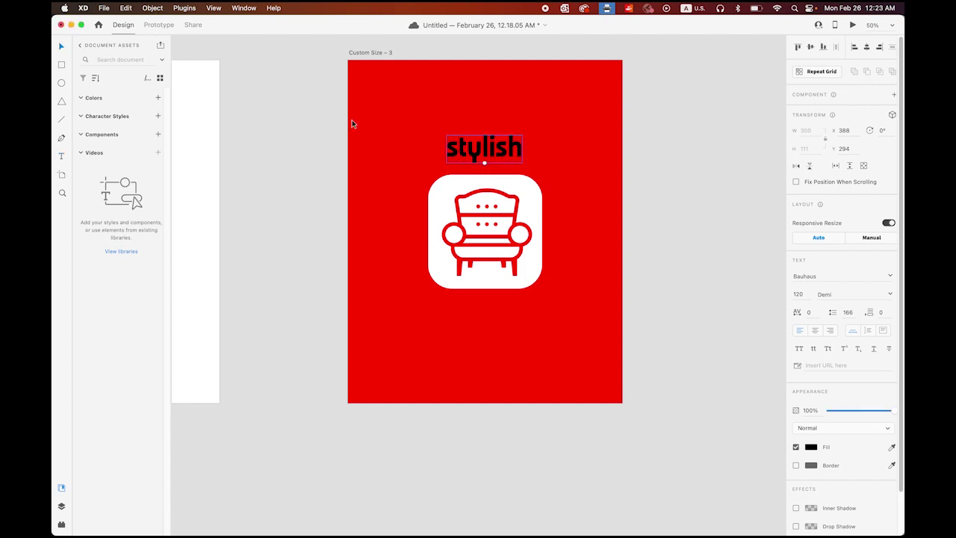
Change the stylish text to white Snell Roundhand
left_click(889, 277)
left_click_drag(897, 299, 897, 330)
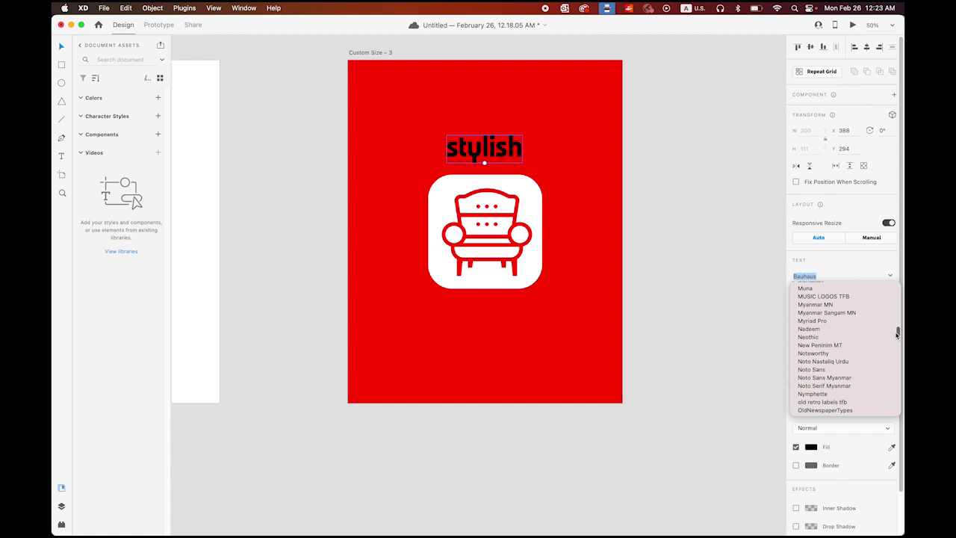
left_click_drag(896, 334, 892, 350)
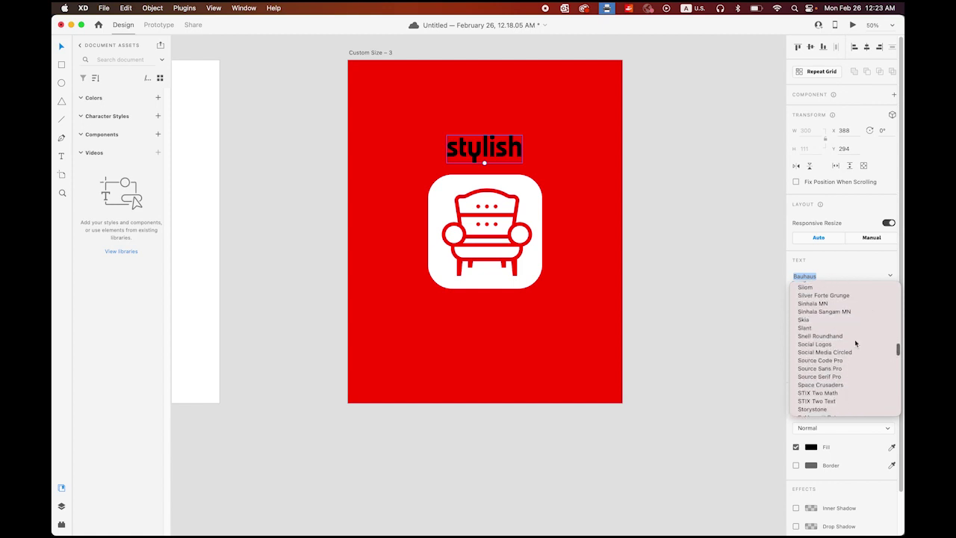
left_click(820, 336)
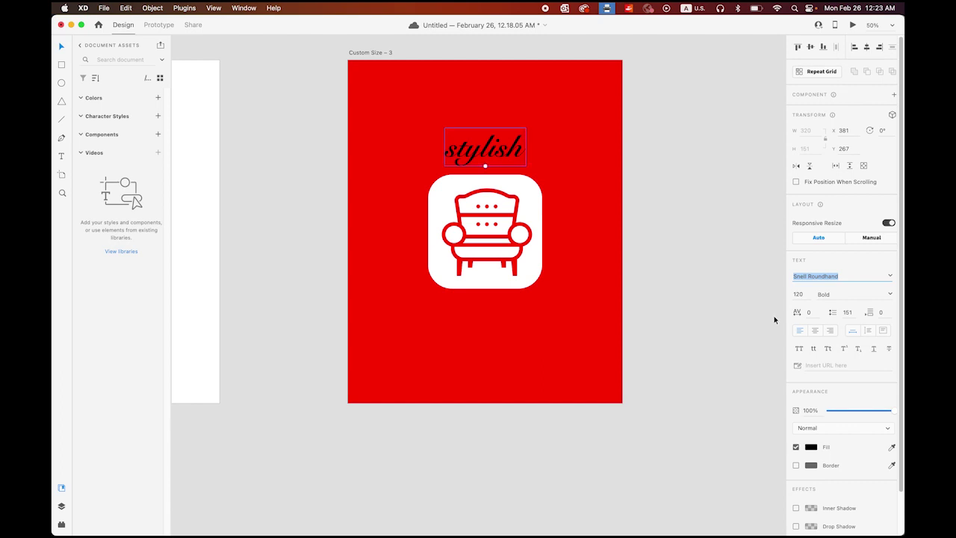
left_click(808, 448)
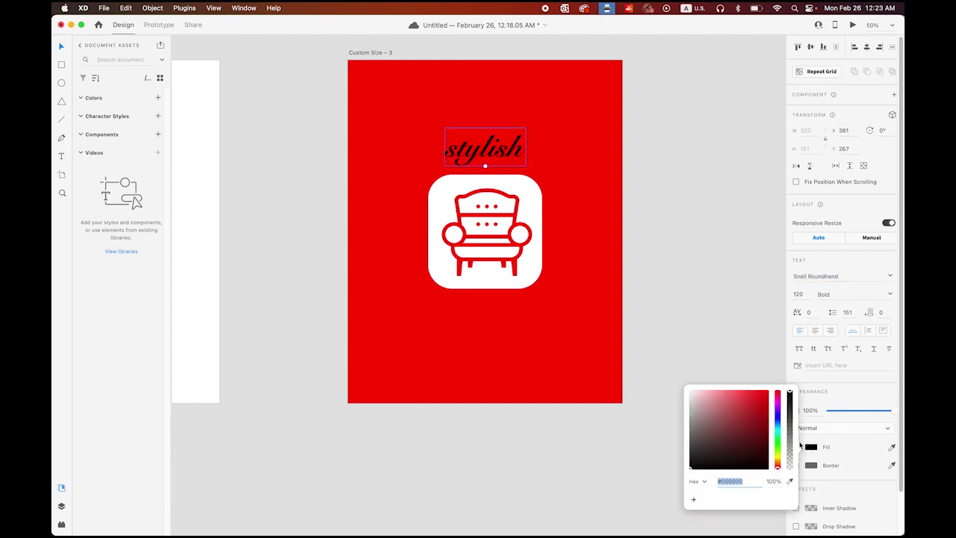
left_click_drag(702, 424, 678, 377)
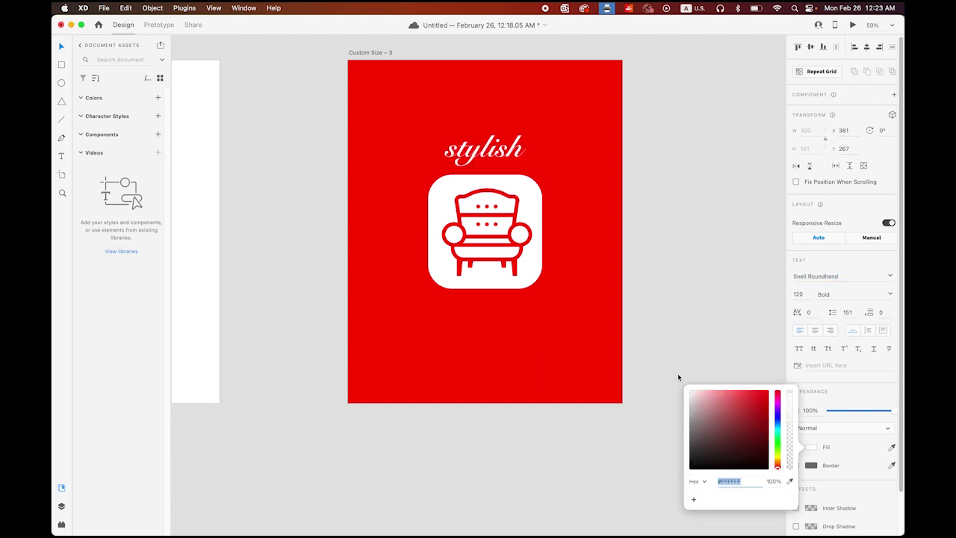
Set the font size to 130 and centre stylish above the sofa icon
left_click(801, 294)
type("13")
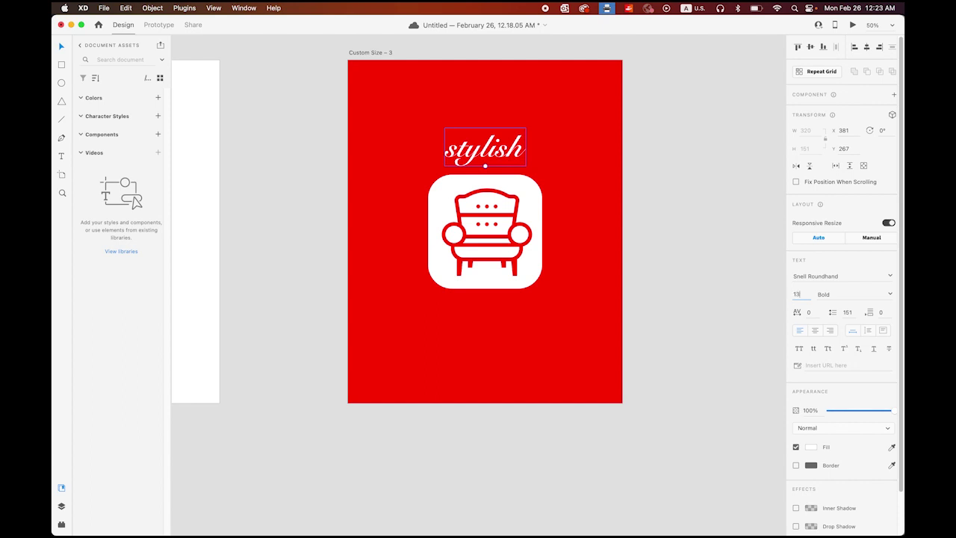
key("Return")
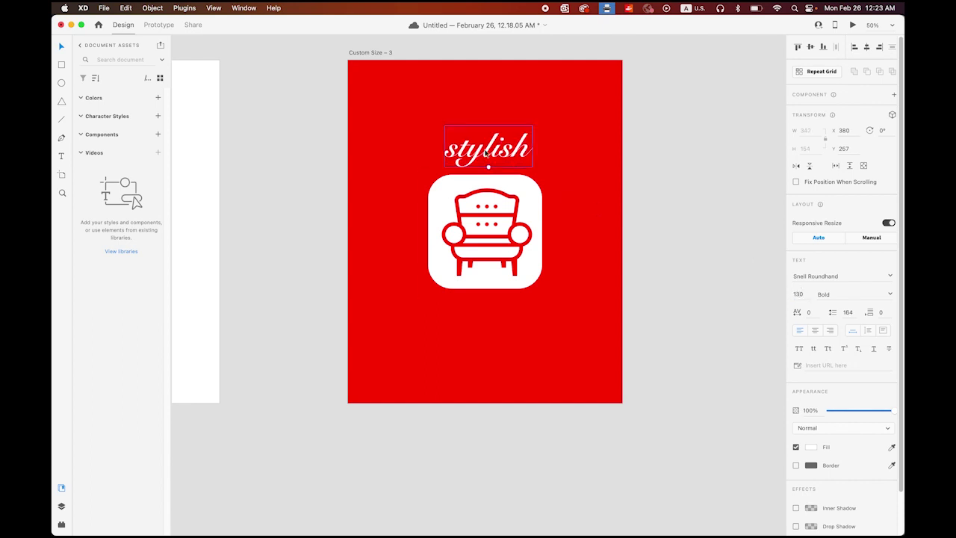
left_click_drag(488, 150, 480, 310)
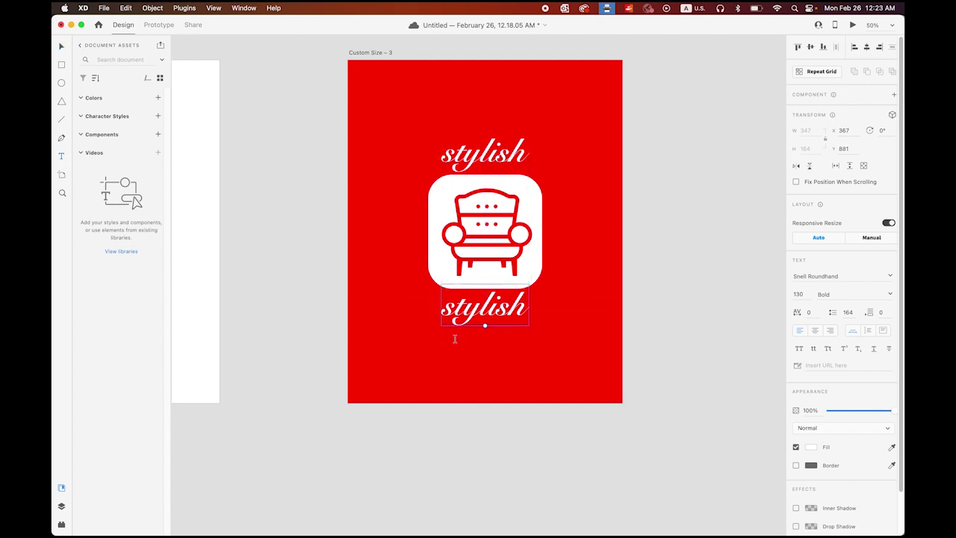
Change the lower stylish copy to read 'furniture'
left_click(450, 314)
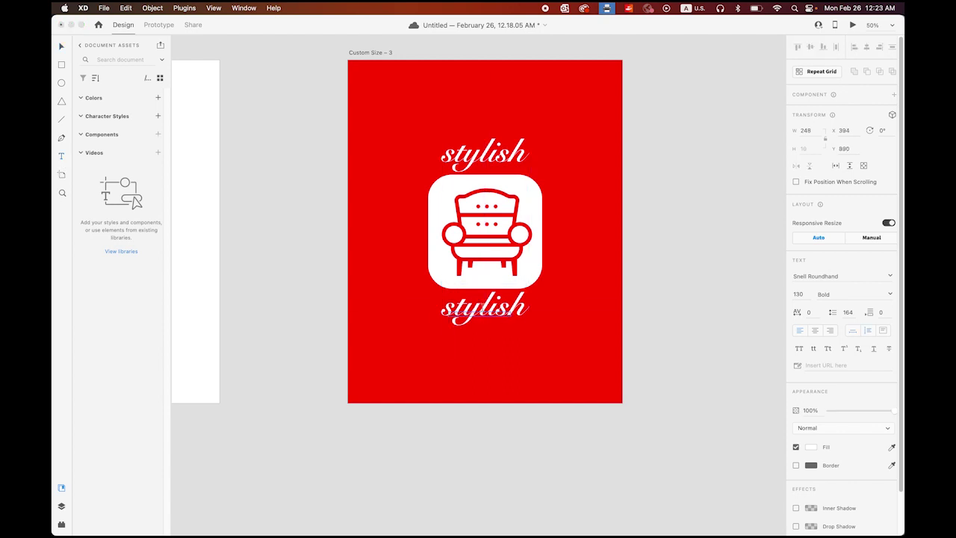
double_click(468, 304)
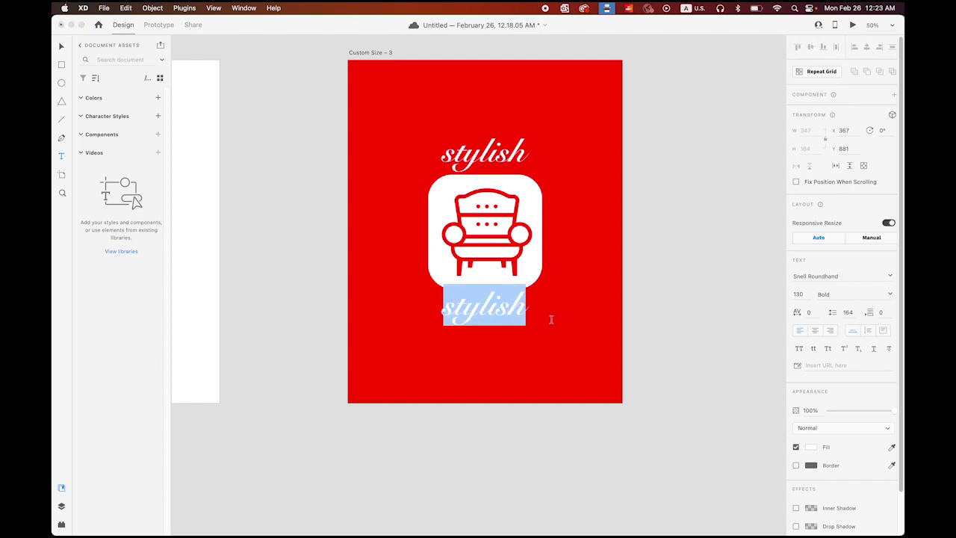
type("furn")
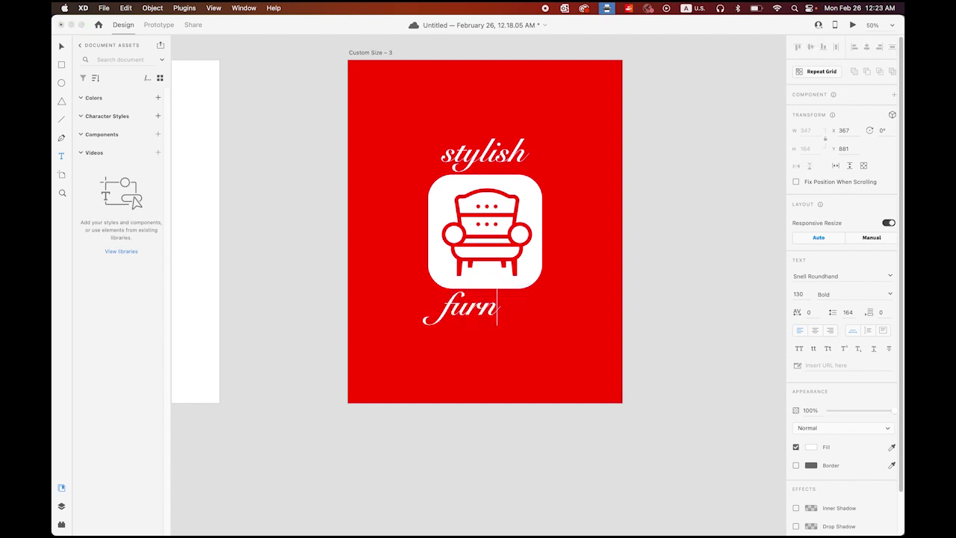
type("iture")
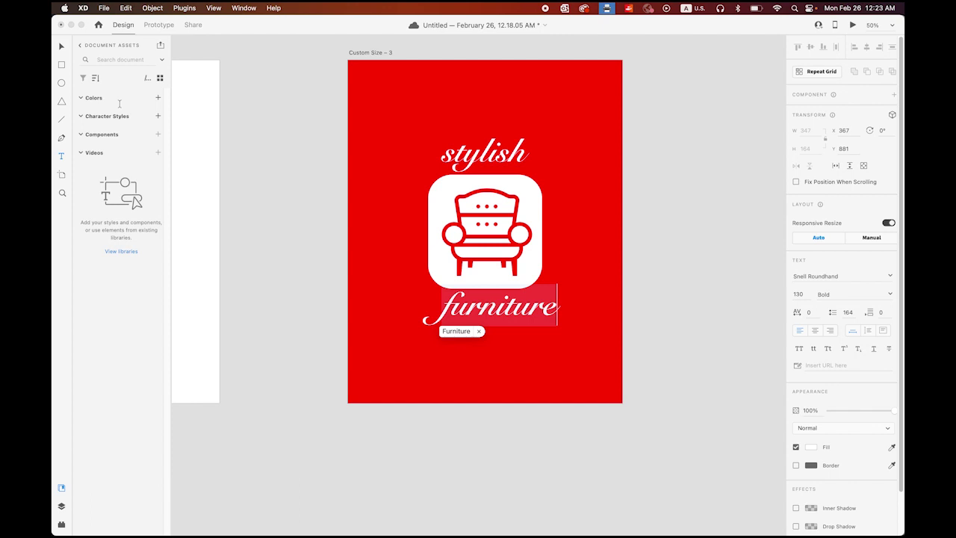
left_click(62, 48)
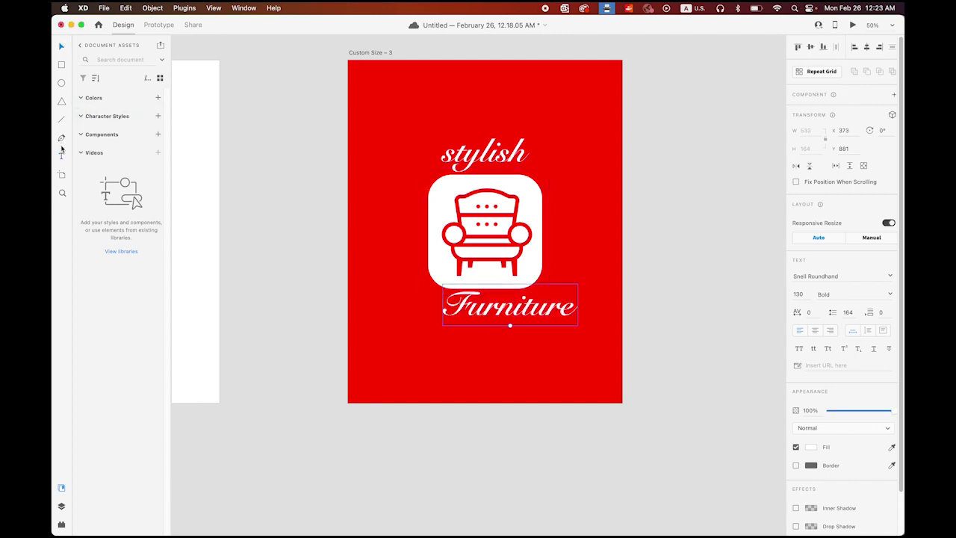
Lowercase the autocorrected F and centre 'furniture' under the sofa icon
double_click(520, 300)
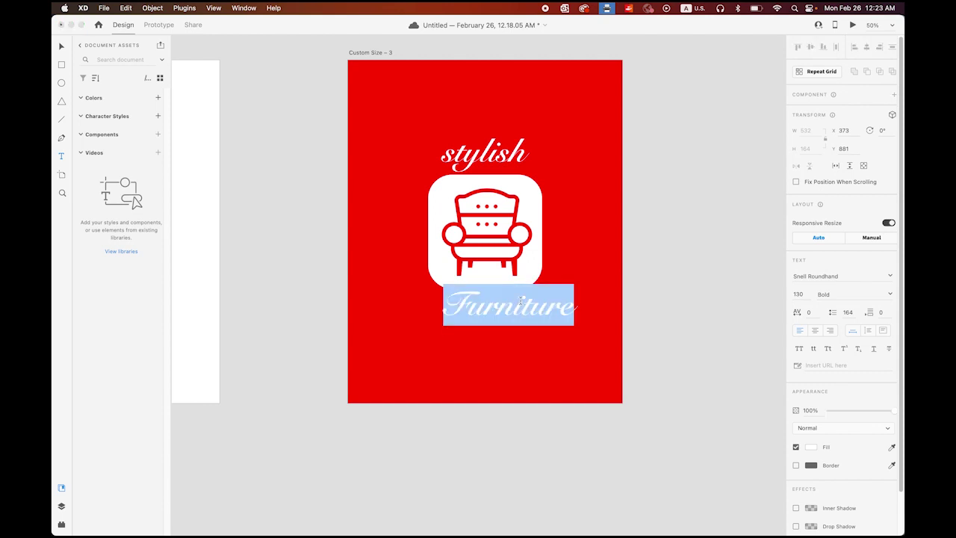
left_click(462, 305)
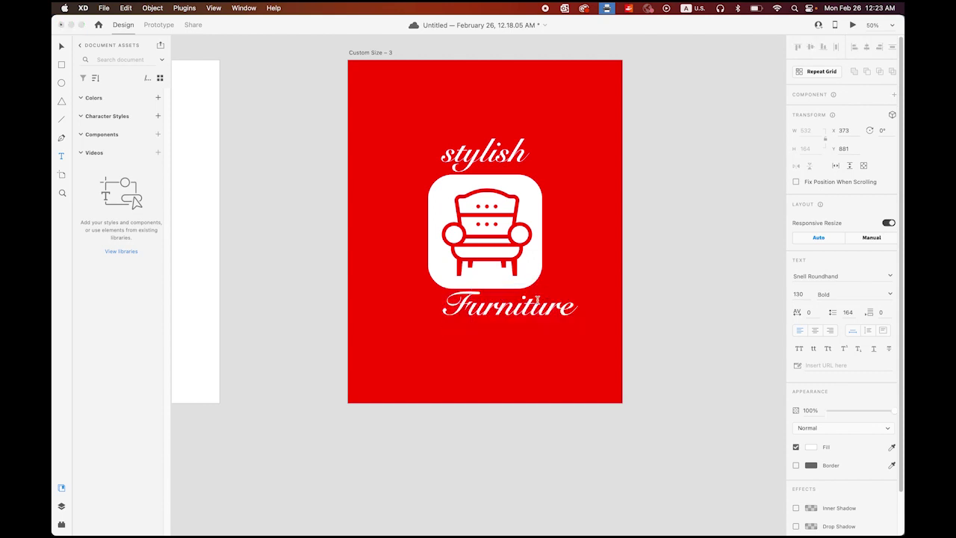
key("BackSpace")
type("f")
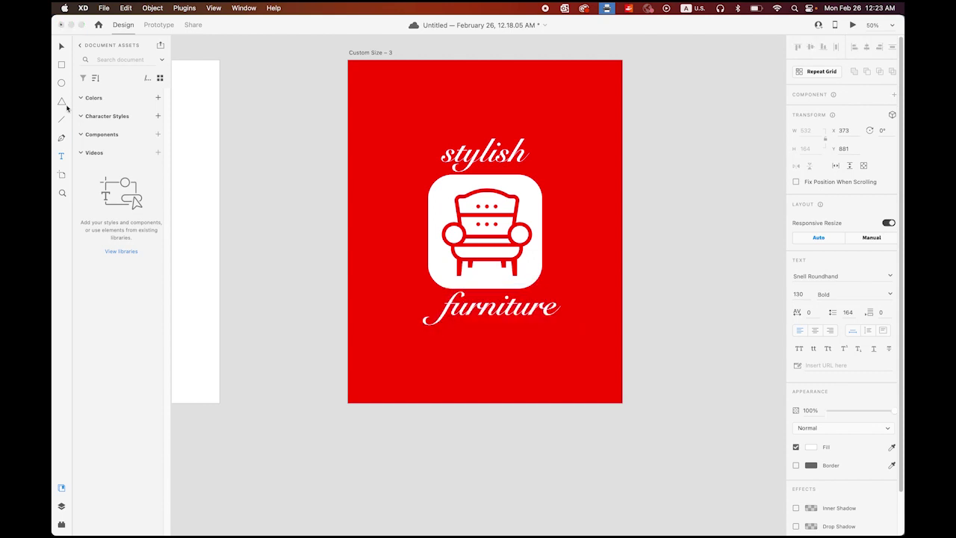
key("Escape")
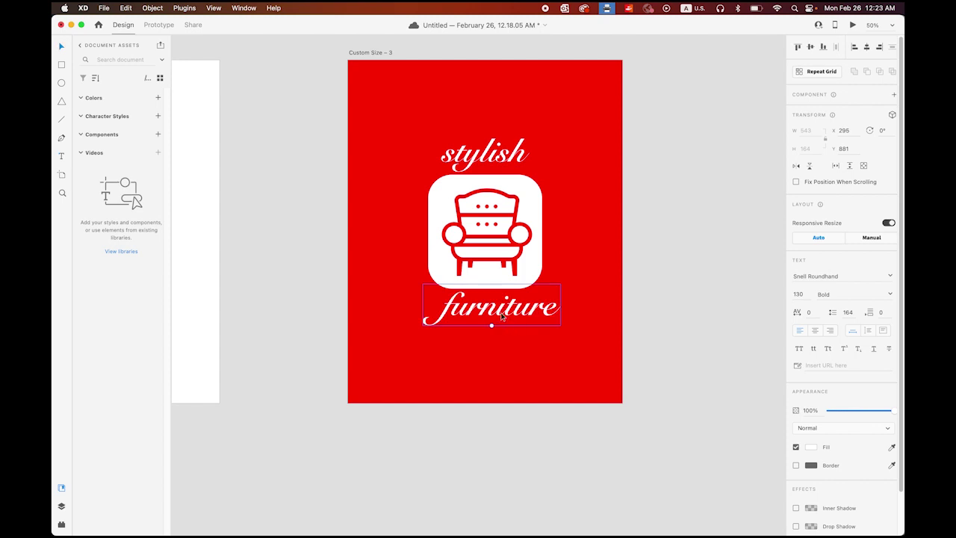
left_click_drag(501, 316, 496, 317)
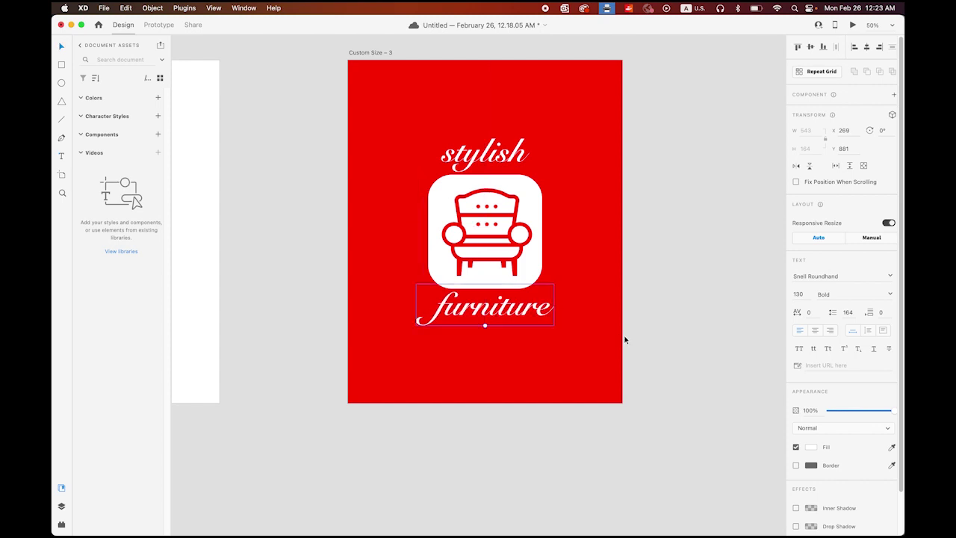
left_click(703, 342)
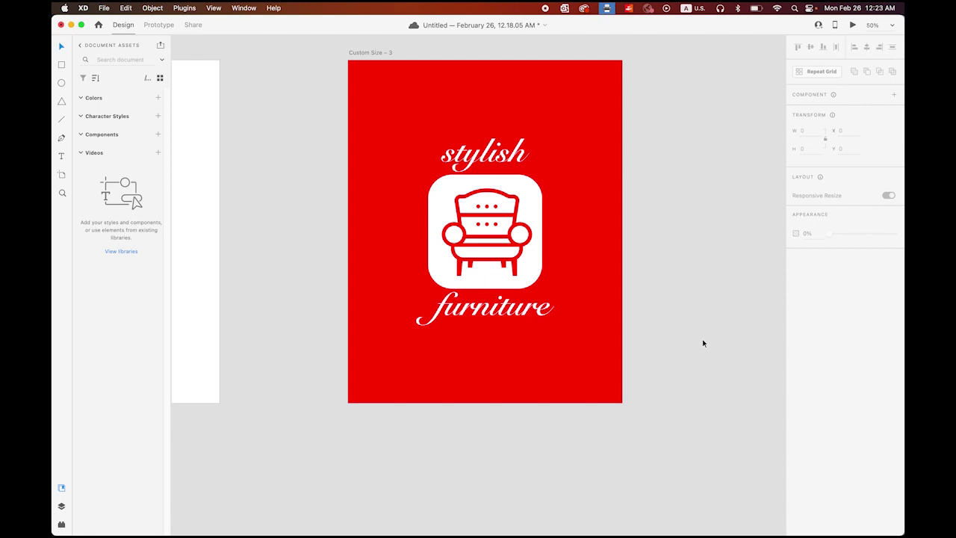
Import pink_bg.mp4 into Custom Size – 3, filling it at 1080 × 1350
key("super+minus")
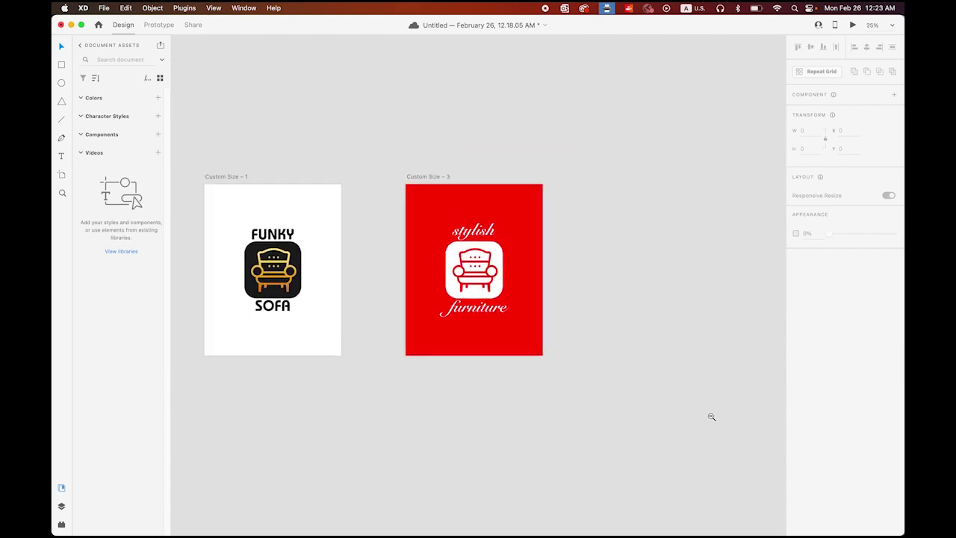
left_click_drag(611, 359, 614, 291)
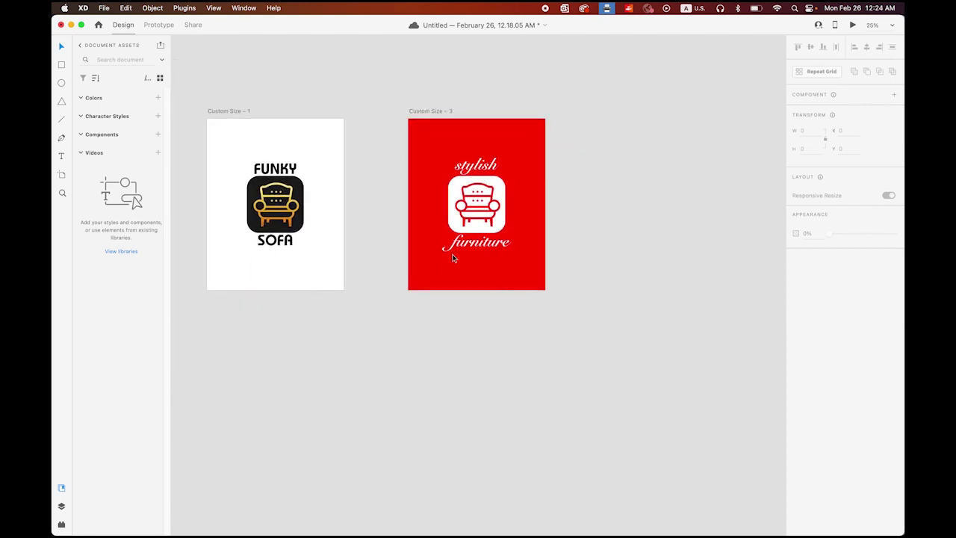
left_click(422, 112)
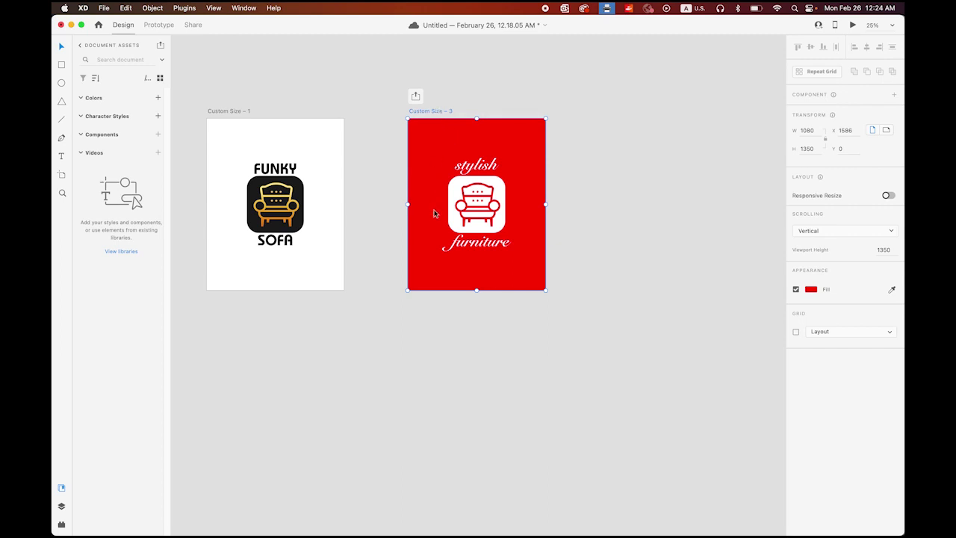
left_click(103, 8)
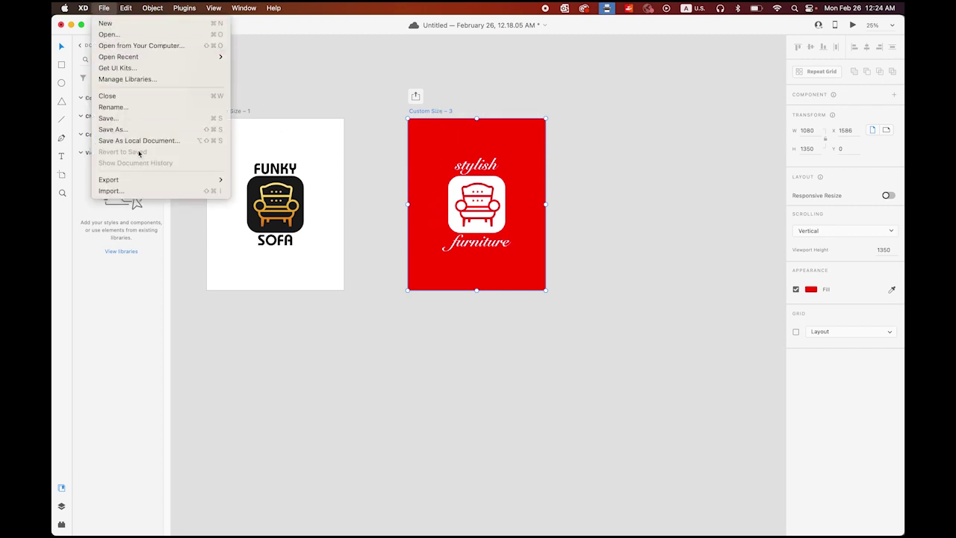
left_click(142, 191)
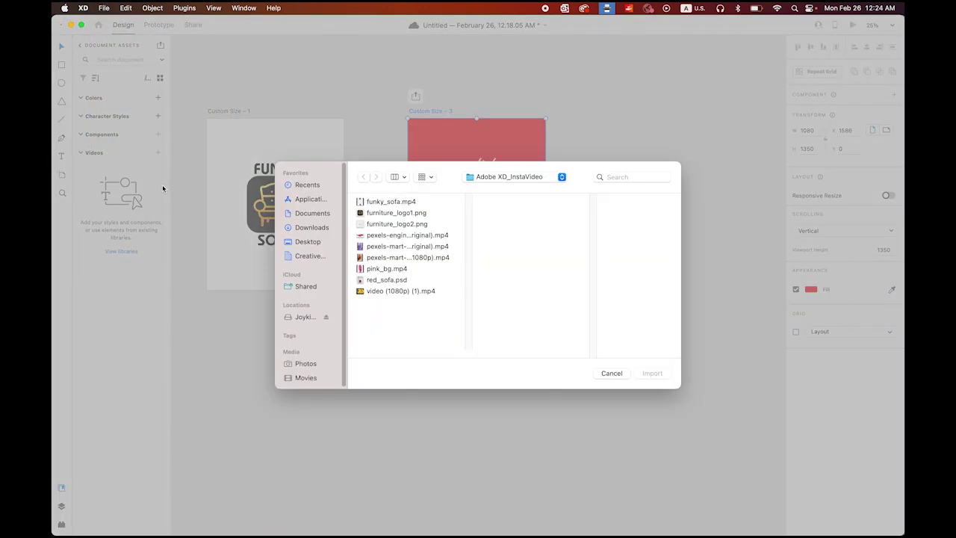
left_click(377, 271)
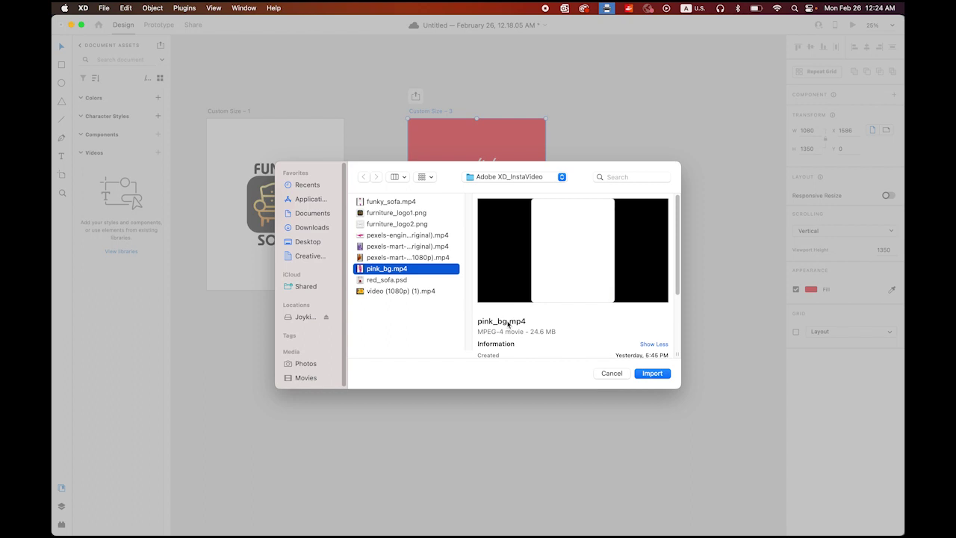
left_click(653, 373)
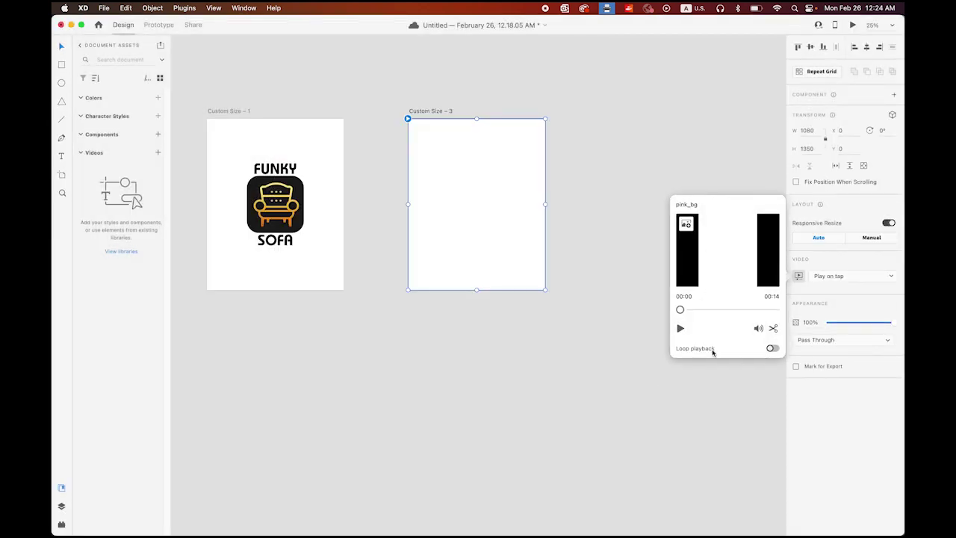
Set pink_bg to loop and play automatically, and move it to the bottom layer
left_click(774, 348)
left_click(888, 278)
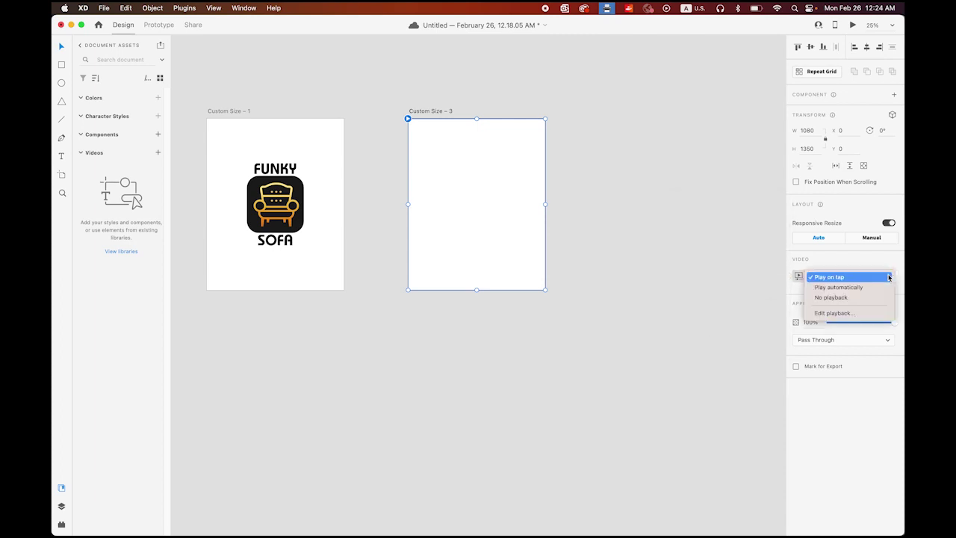
left_click(844, 288)
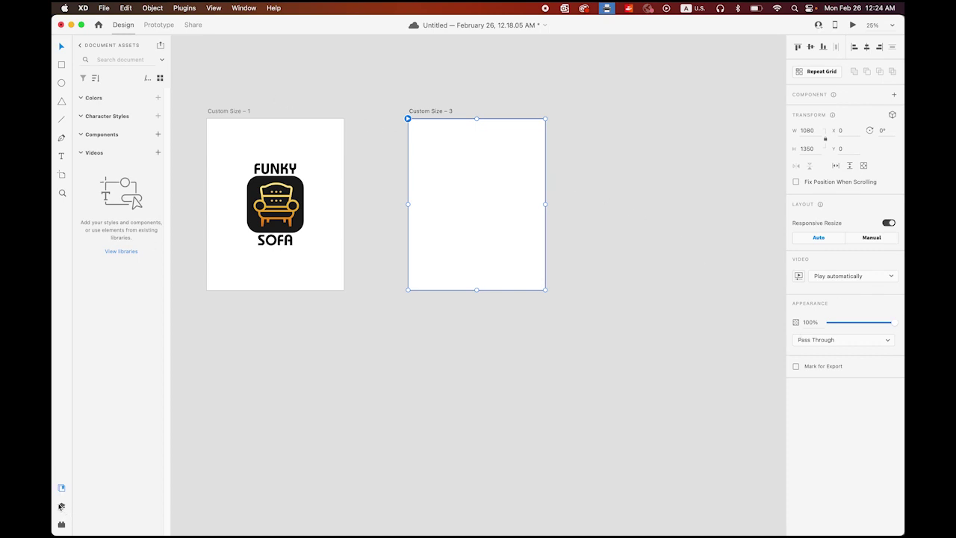
left_click(61, 507)
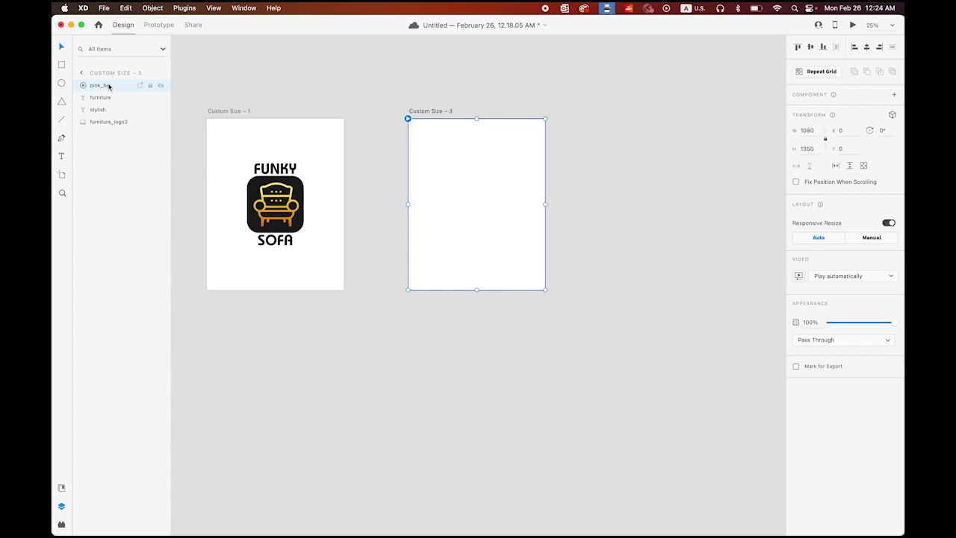
left_click_drag(115, 86, 114, 132)
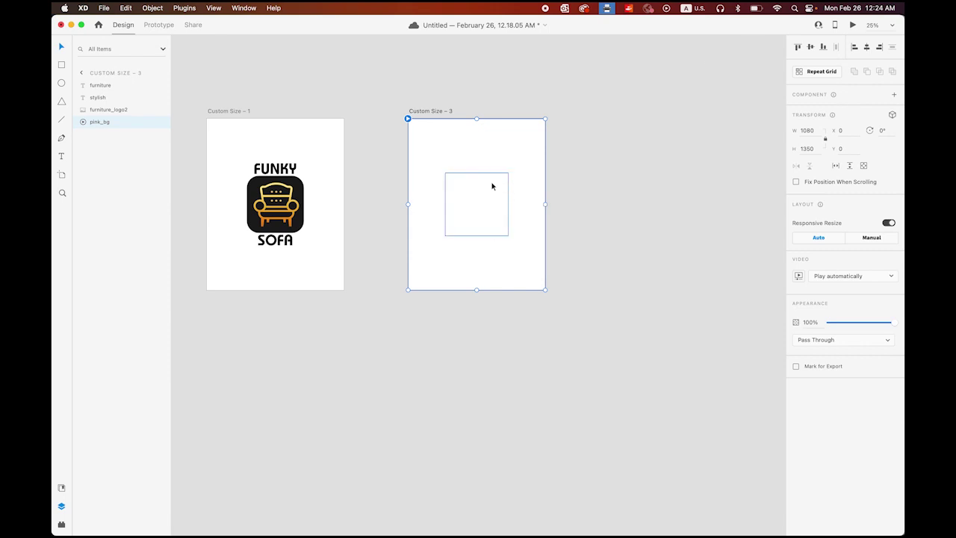
left_click(849, 26)
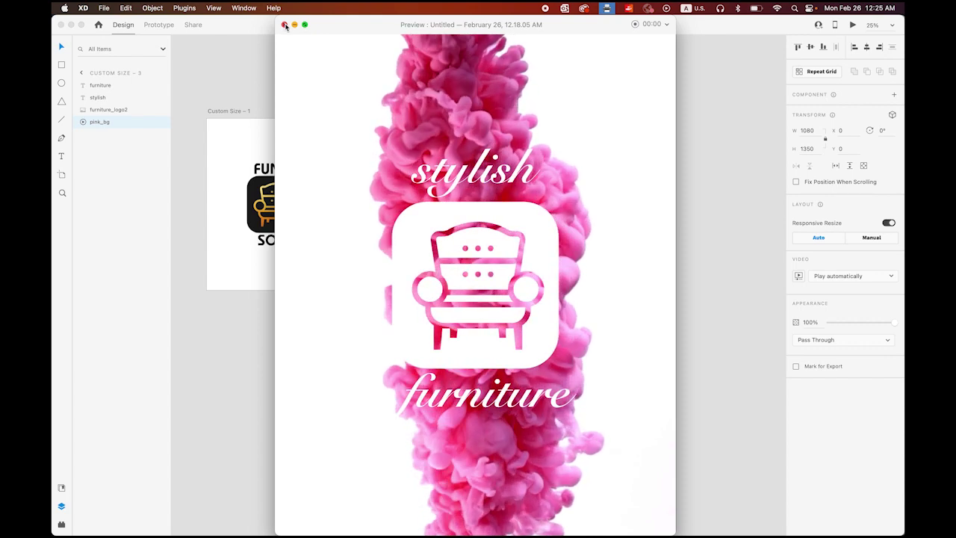
left_click(284, 25)
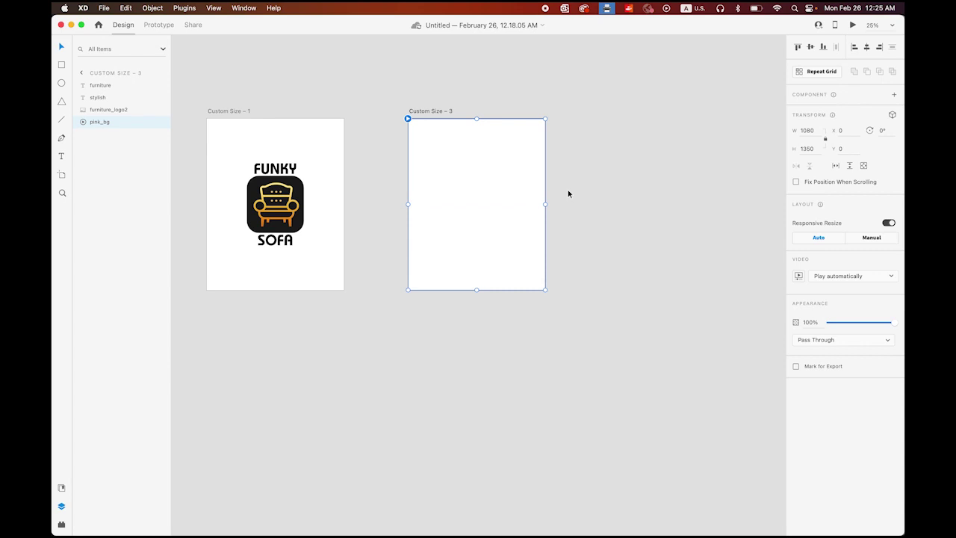
left_click(683, 274)
mouse_move(292, 532)
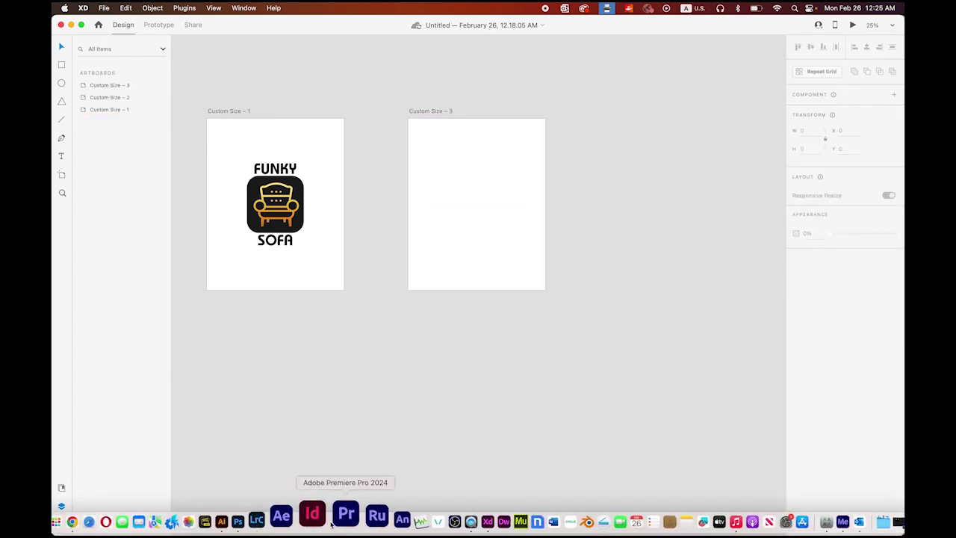
Copy Layer 0, the empty grey room background, from red_sofa.psd in Photoshop
left_click(271, 515)
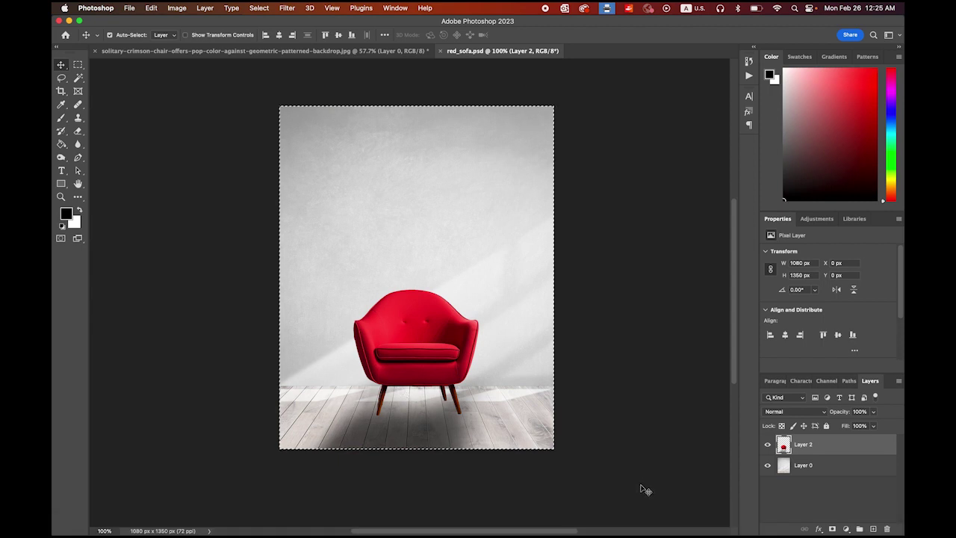
left_click(843, 467)
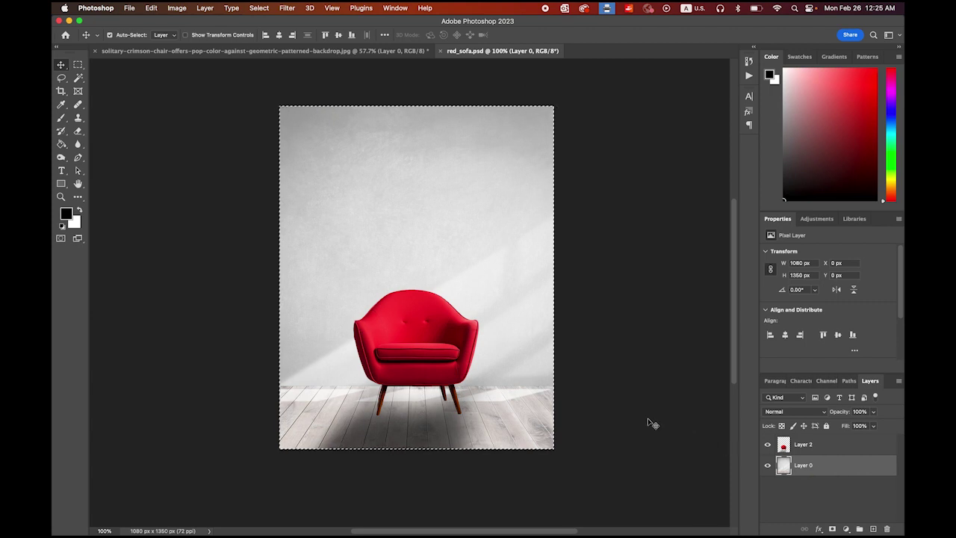
key("super+c")
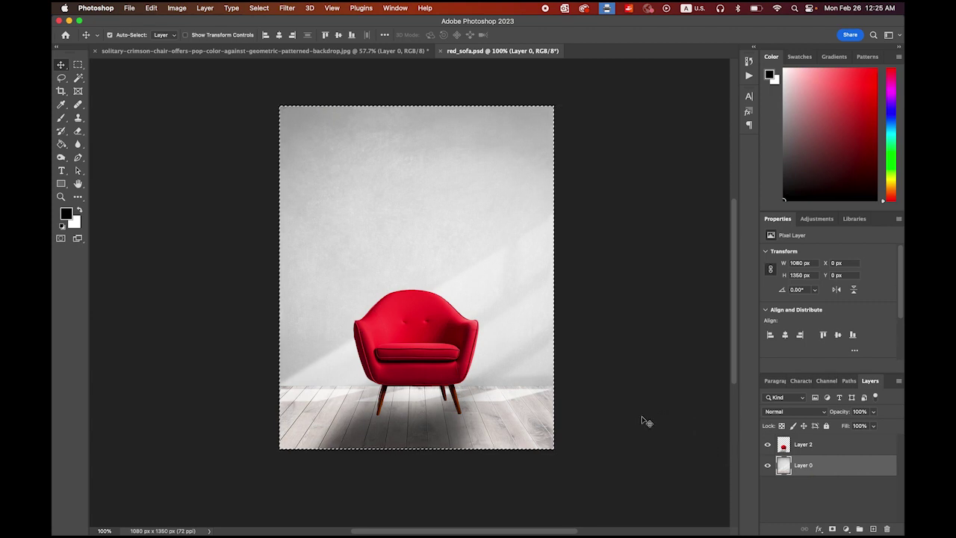
mouse_move(429, 527)
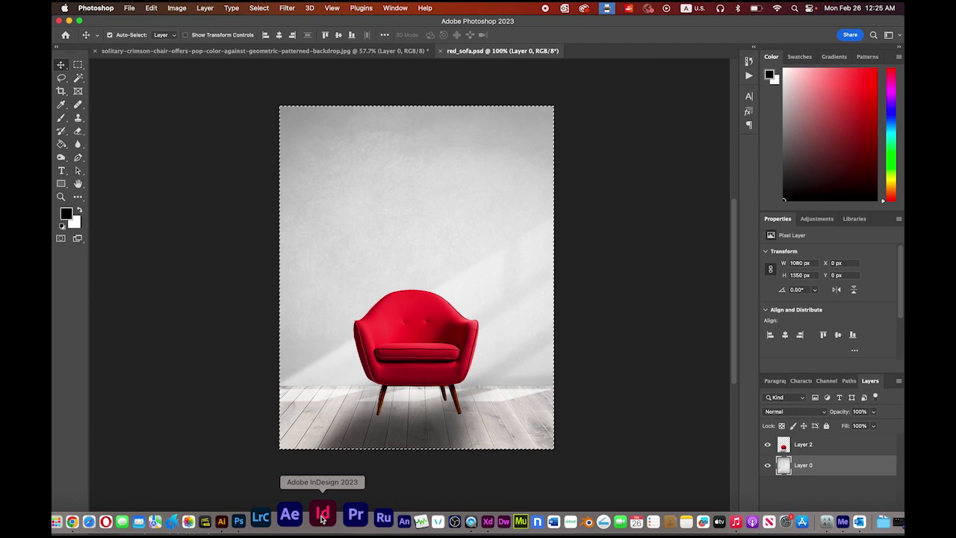
Paste the grey room background in Adobe XD and move it below Custom Size – 3 at Y 1350
left_click(454, 515)
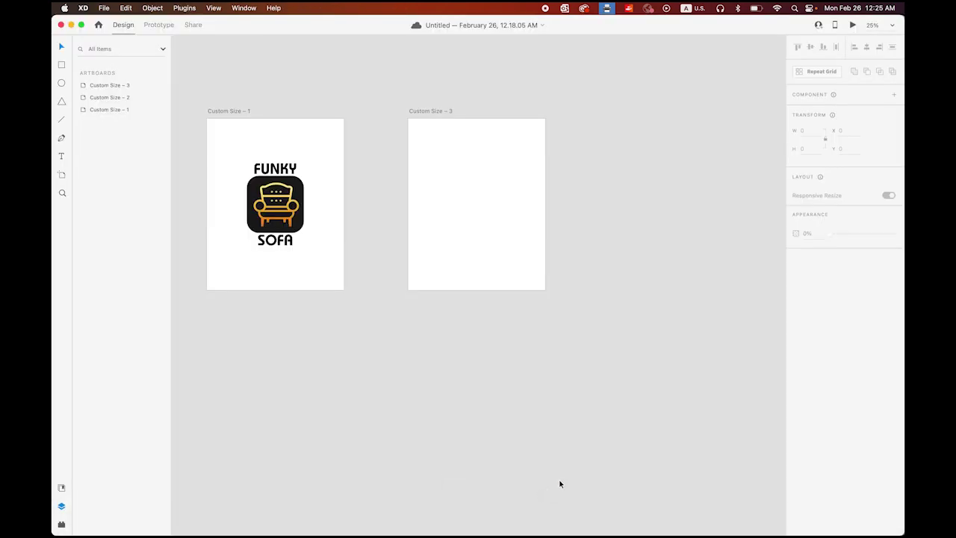
key("super+v")
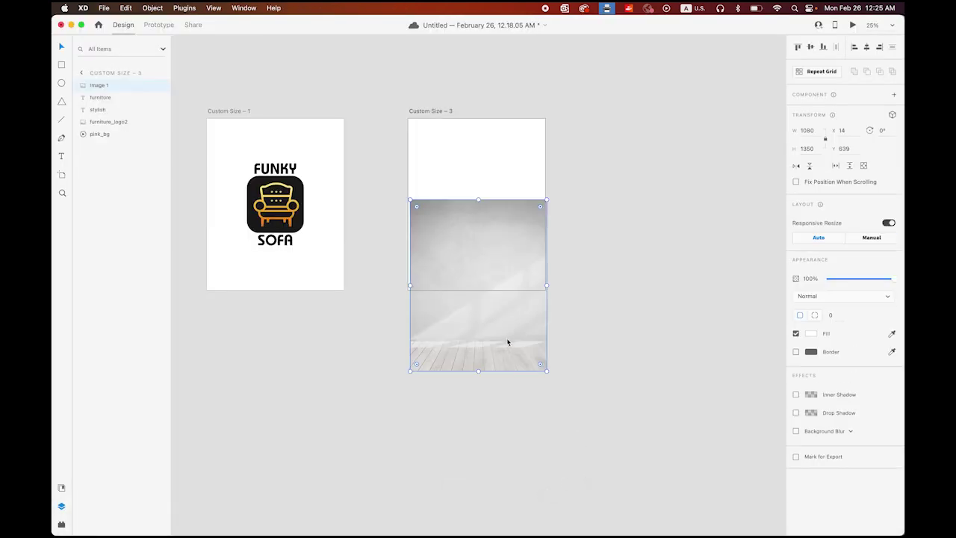
left_click_drag(507, 342, 505, 429)
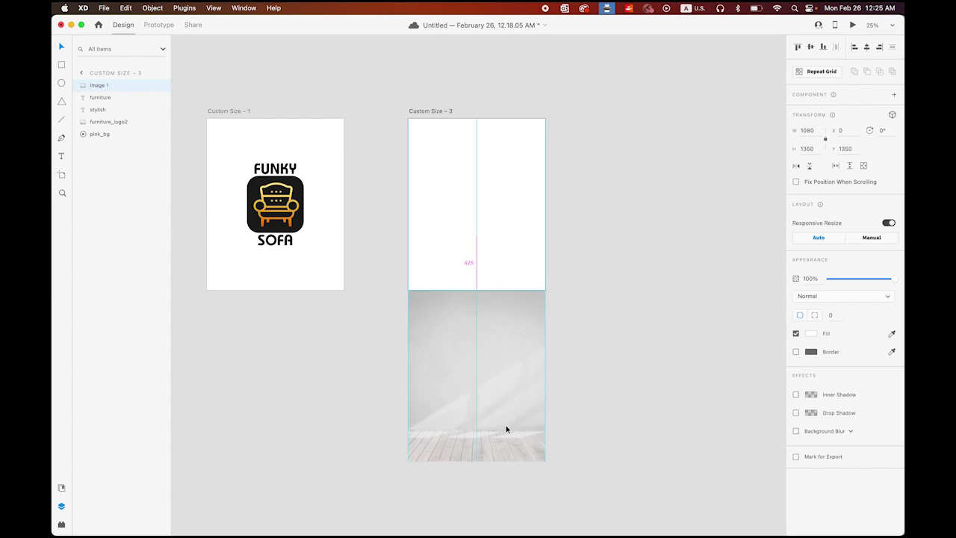
left_click(636, 442)
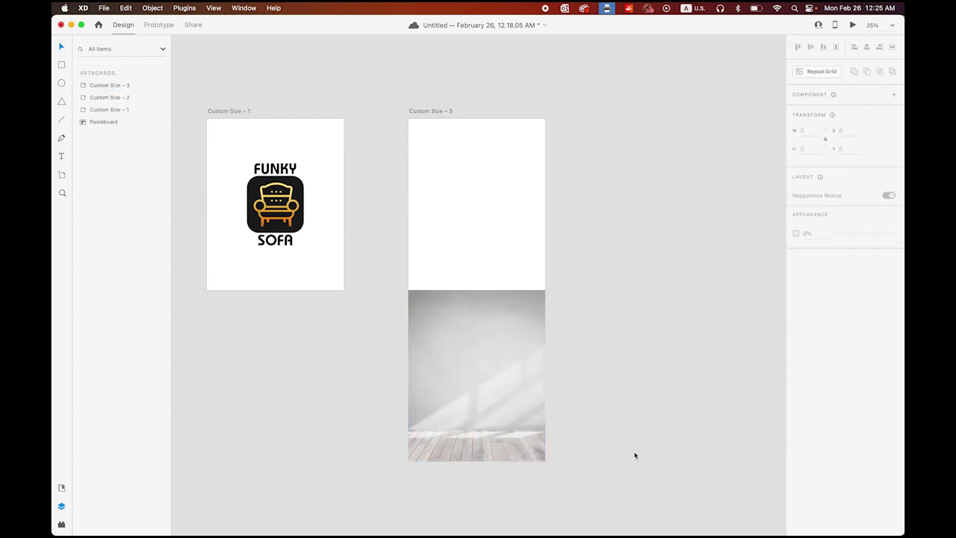
left_click(492, 377)
left_click(649, 413)
Copy Layer 2, the red chair, from red_sofa.psd and return to Adobe XD
left_click(271, 527)
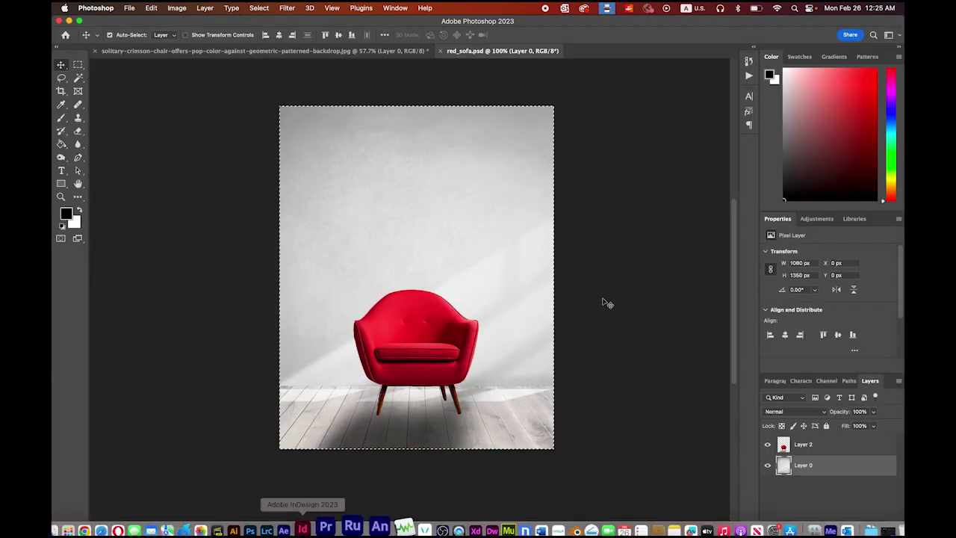
left_click(833, 446)
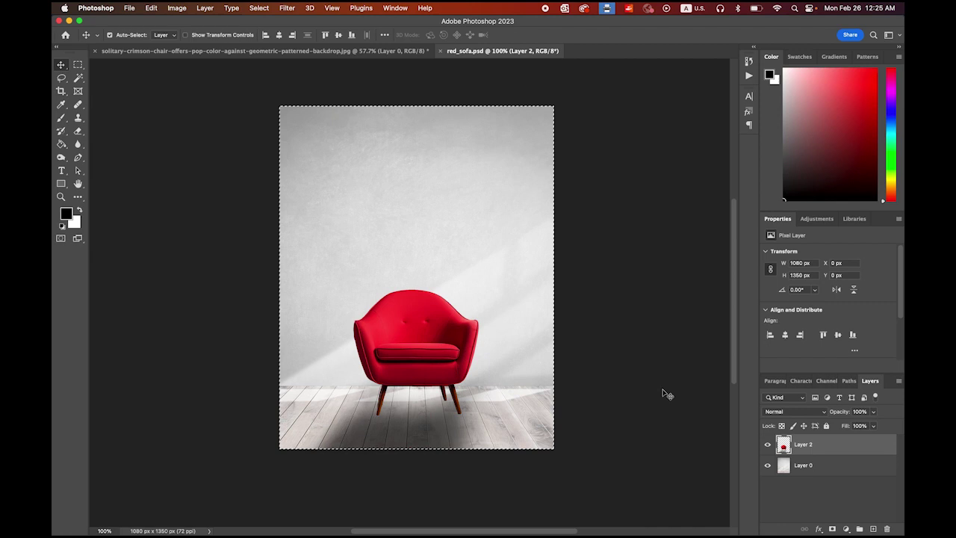
key("super")
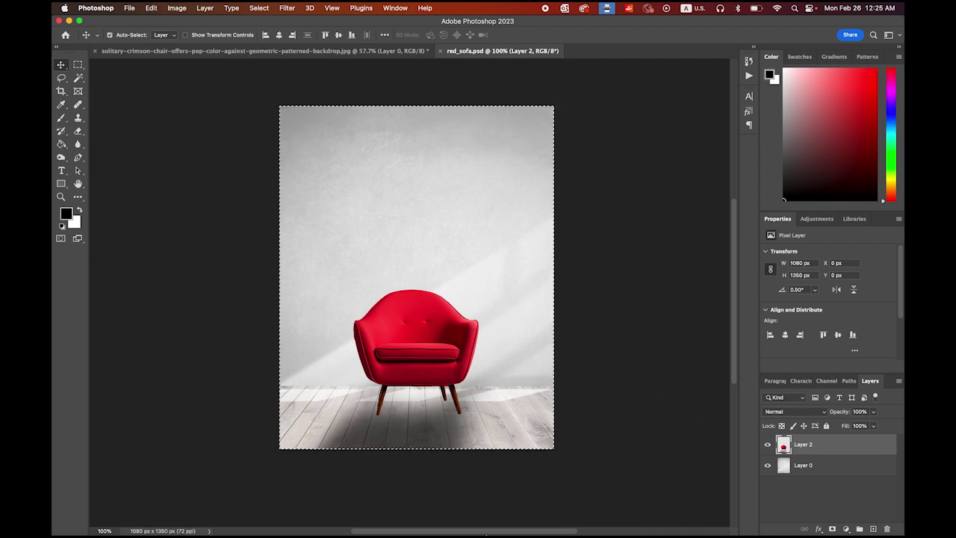
mouse_move(463, 531)
left_click(453, 515)
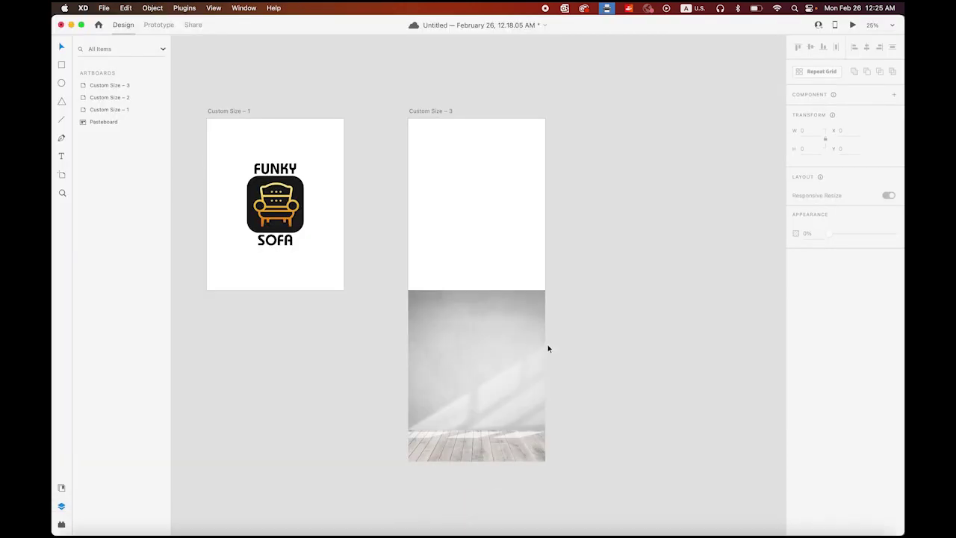
Paste the red armchair and set it on the wooden floor of the room image
key("super+v")
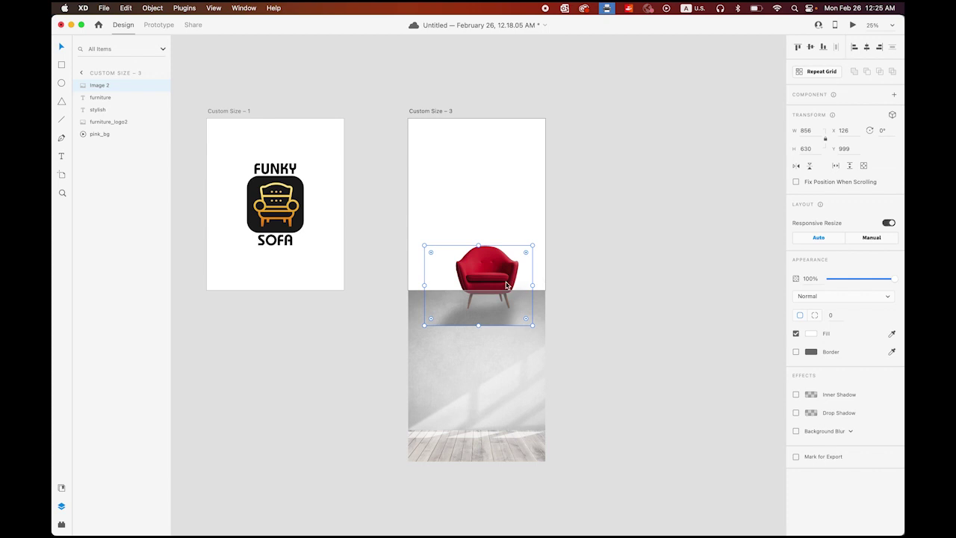
left_click_drag(493, 278, 489, 415)
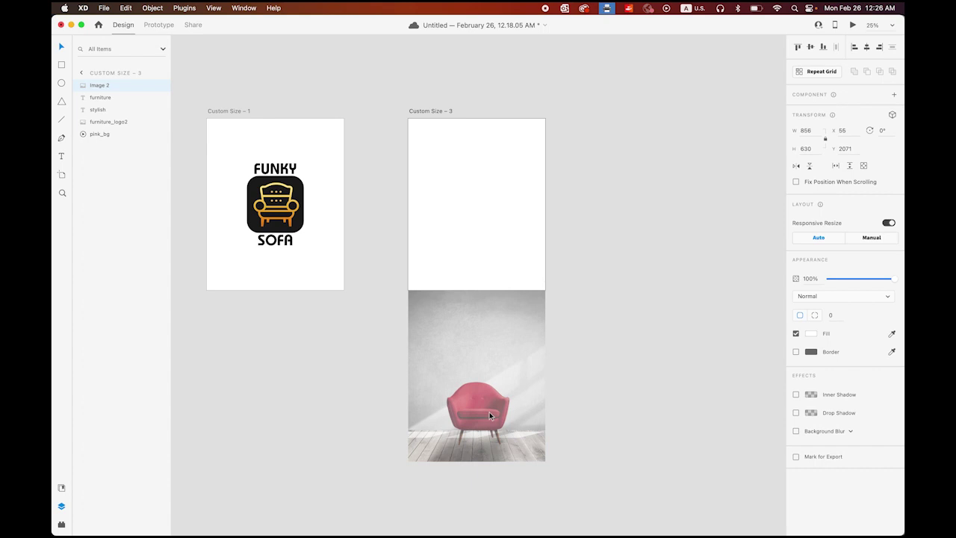
left_click_drag(490, 416, 489, 415)
left_click(642, 401)
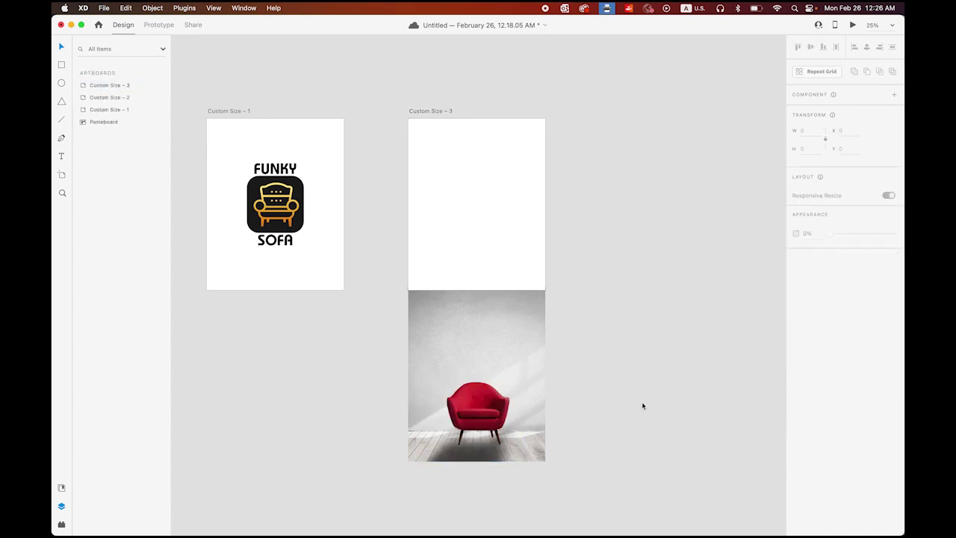
left_click(487, 335)
left_click_drag(478, 391, 481, 276)
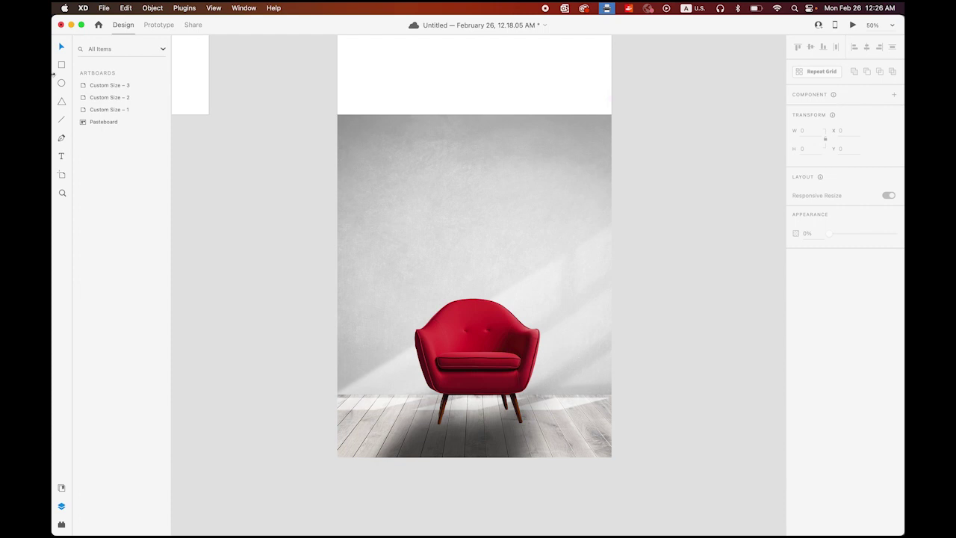
Start a text box above the chair and type 'Create' and 'the perfect' on two lines
left_click(443, 173)
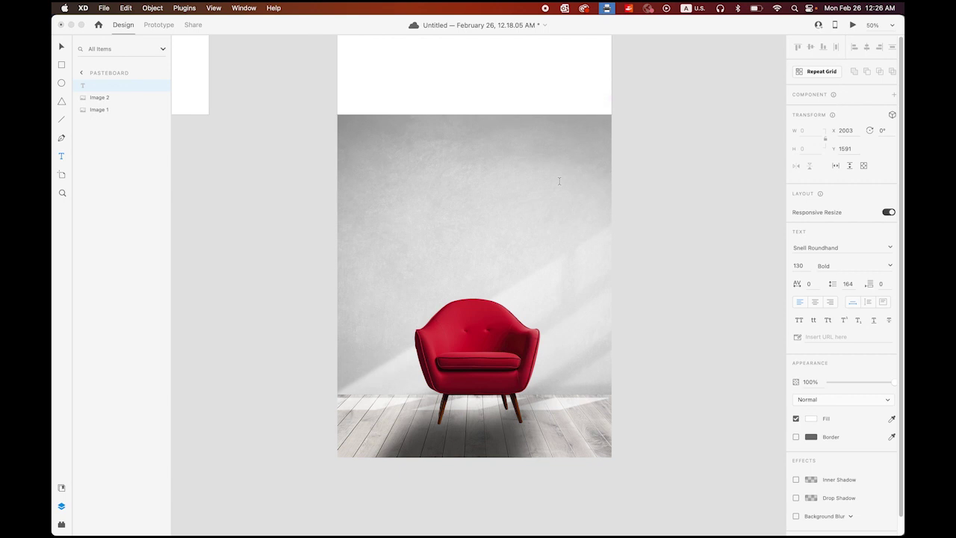
type("create")
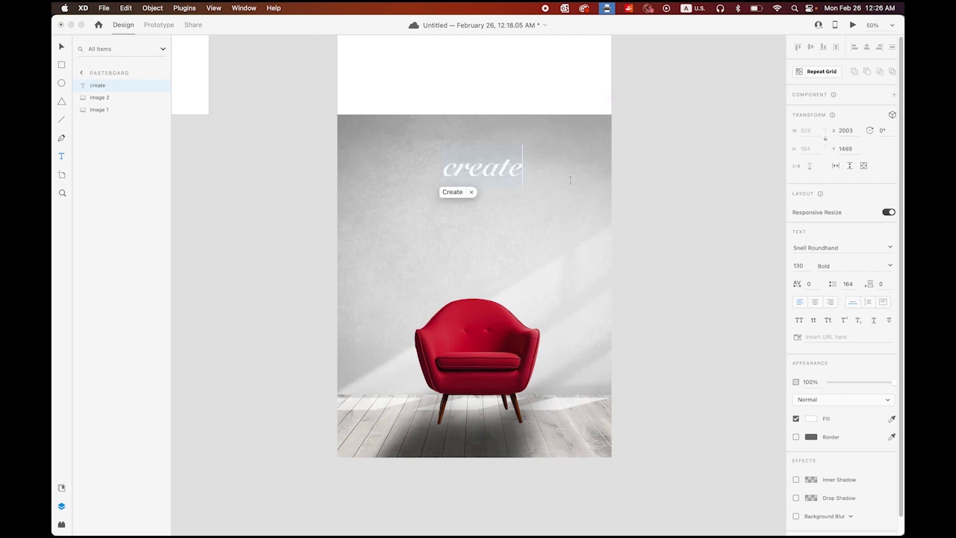
key("BackSpace")
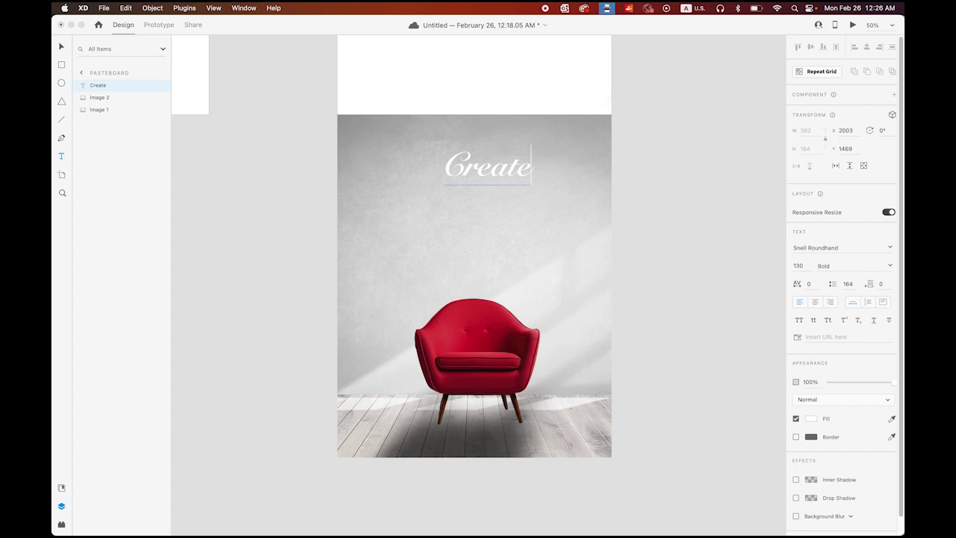
key("Return")
type("the")
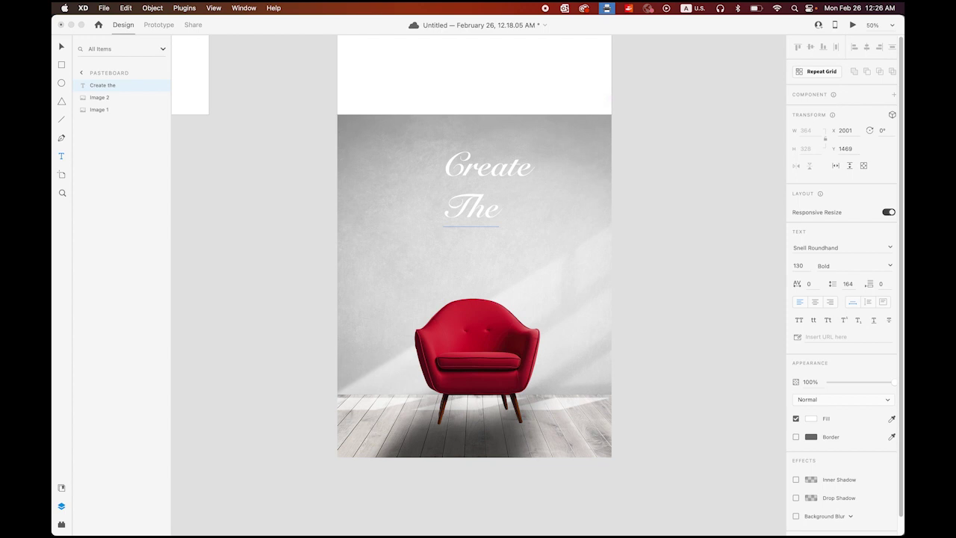
key("BackSpace")
key("BackSpace")
key("BackSpace")
key("BackSpace")
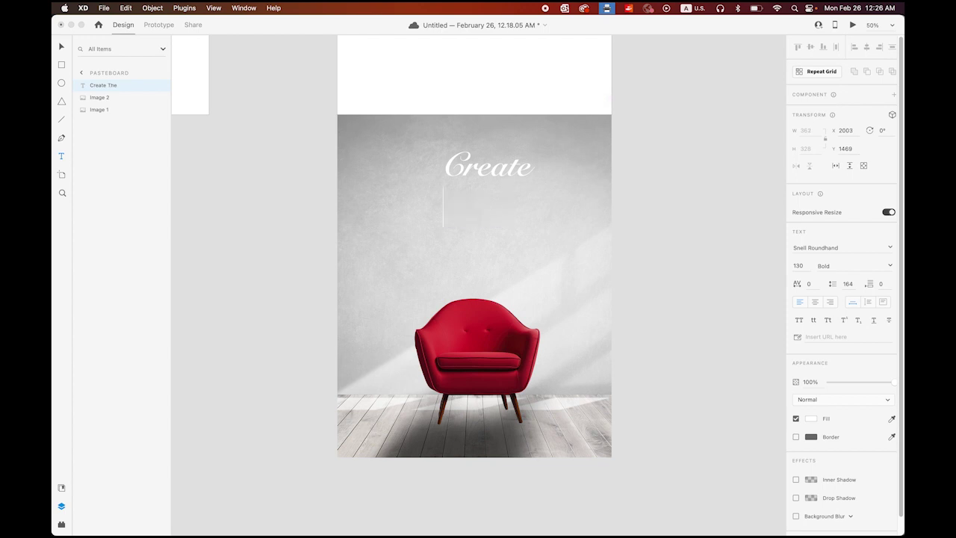
type("the")
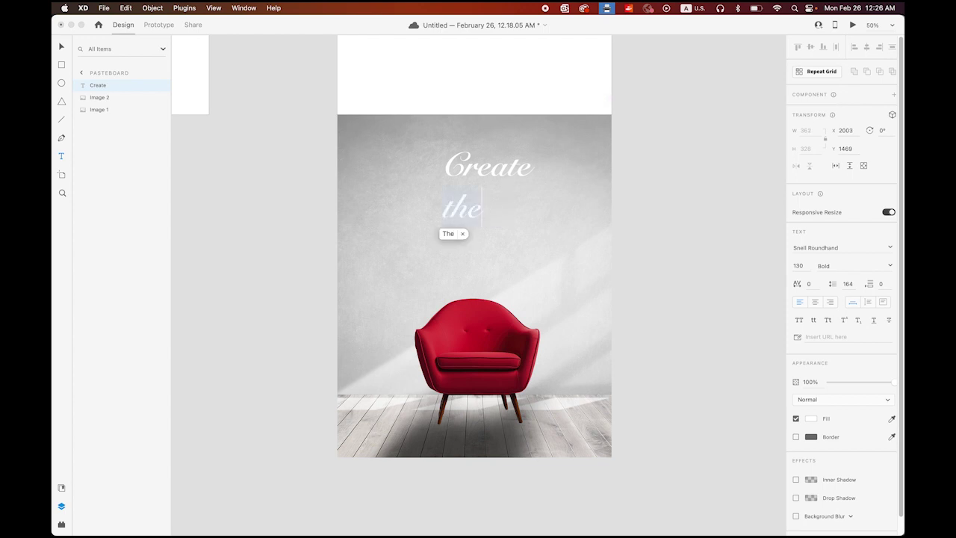
left_click(463, 235)
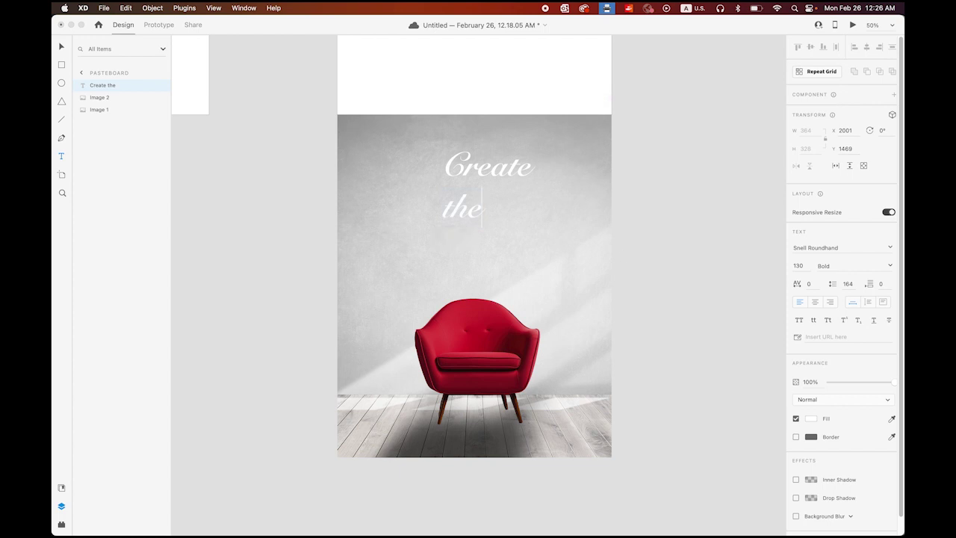
type("perfe")
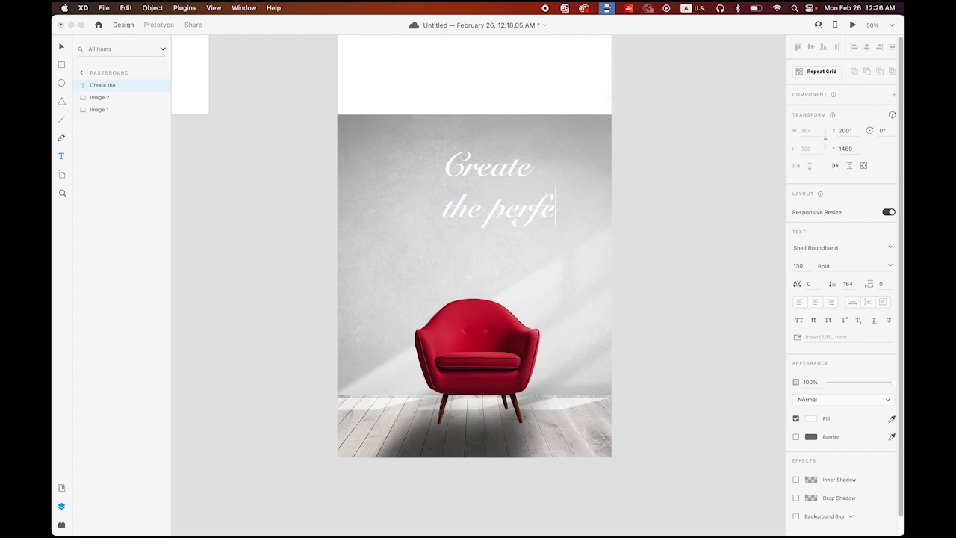
type("ct")
Add 'home' as the third headline line and finish editing the text
key("Return")
type("home")
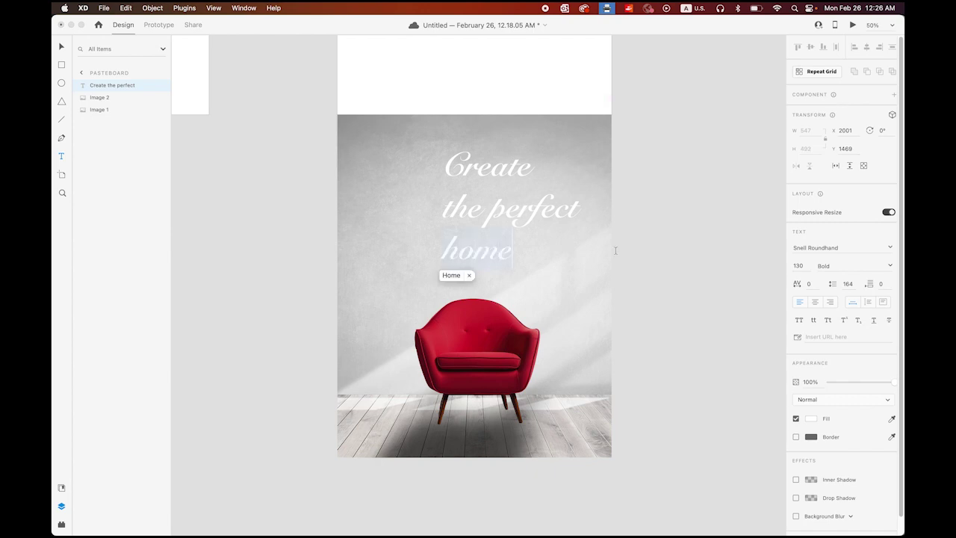
left_click(469, 275)
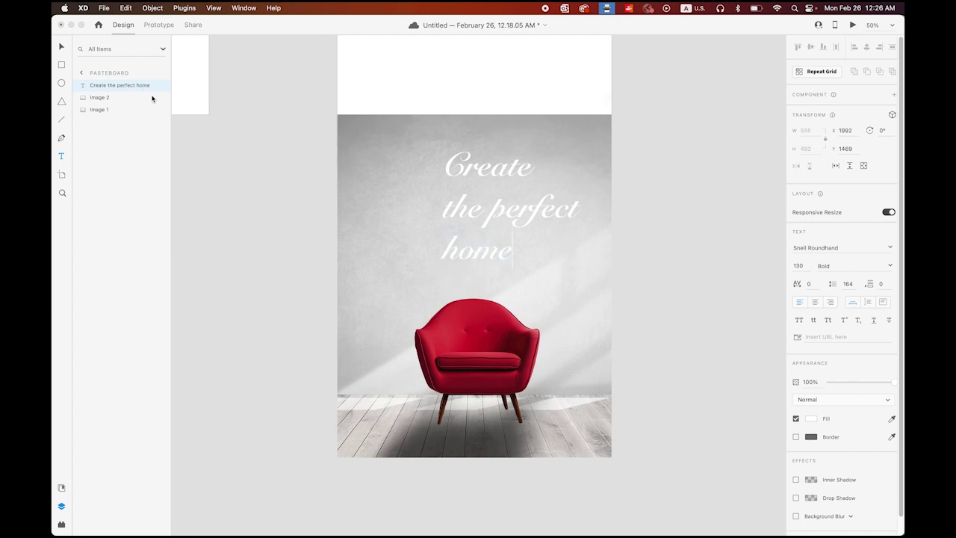
key("Escape")
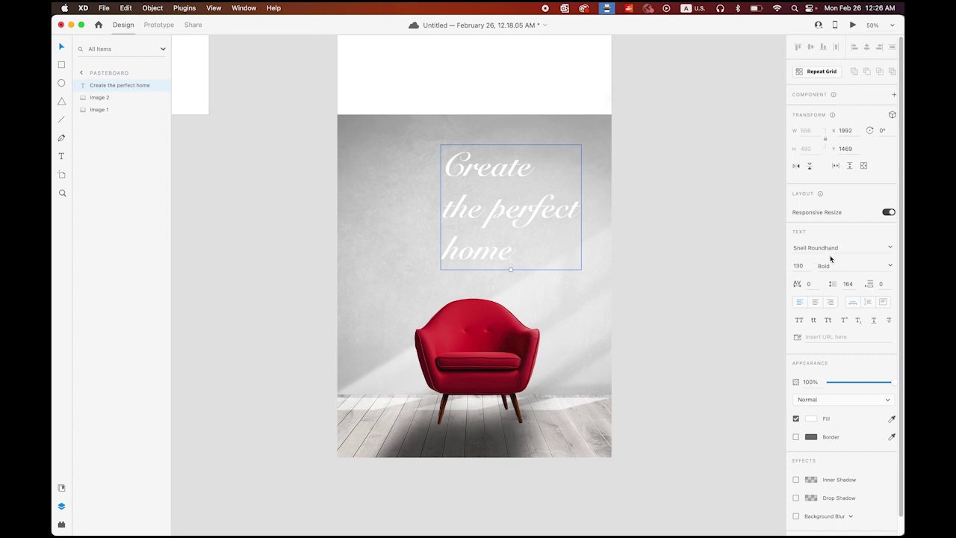
Make the headline near-black and centre-align its lines
left_click(811, 418)
left_click_drag(752, 407, 682, 451)
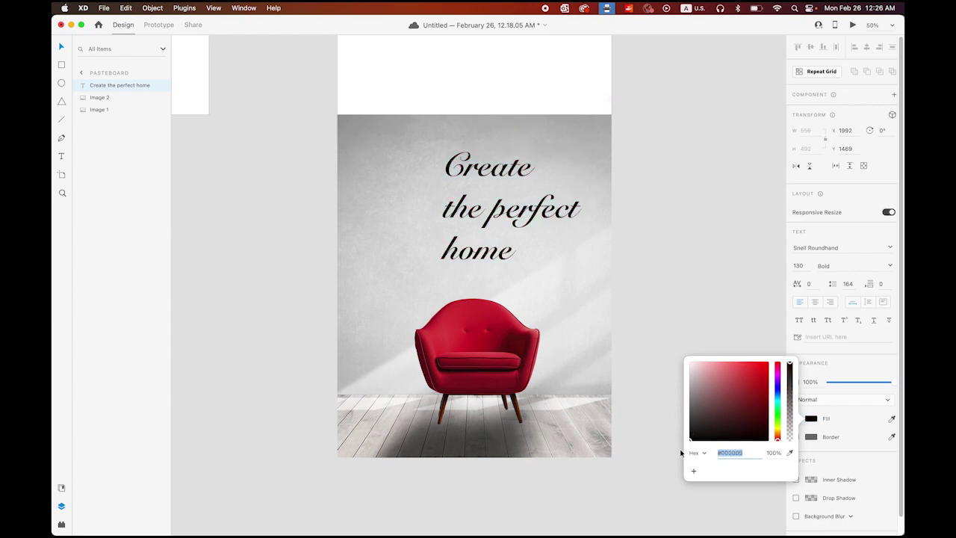
left_click(815, 302)
left_click(815, 303)
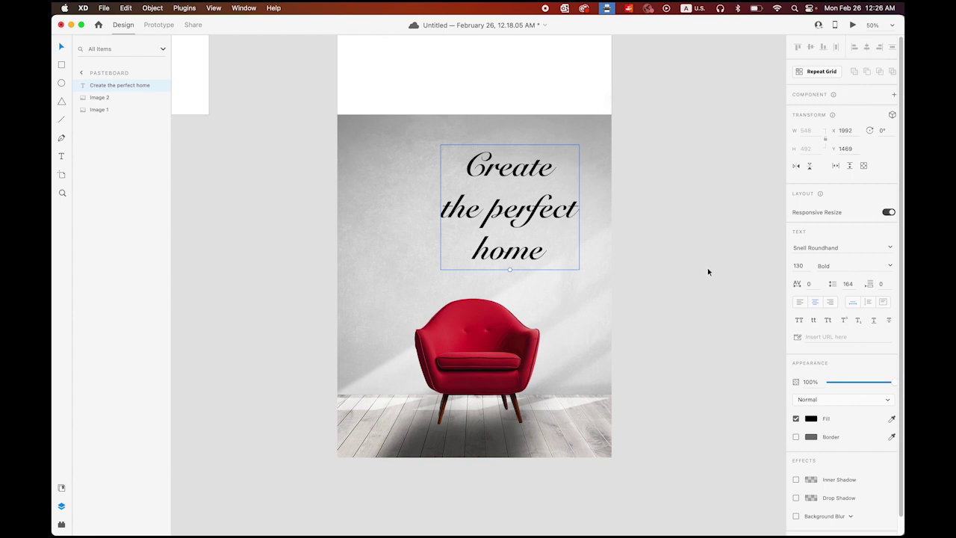
Set the headline font size to 80 and centre it horizontally above the chair
left_click(803, 266)
type("80")
key("Return")
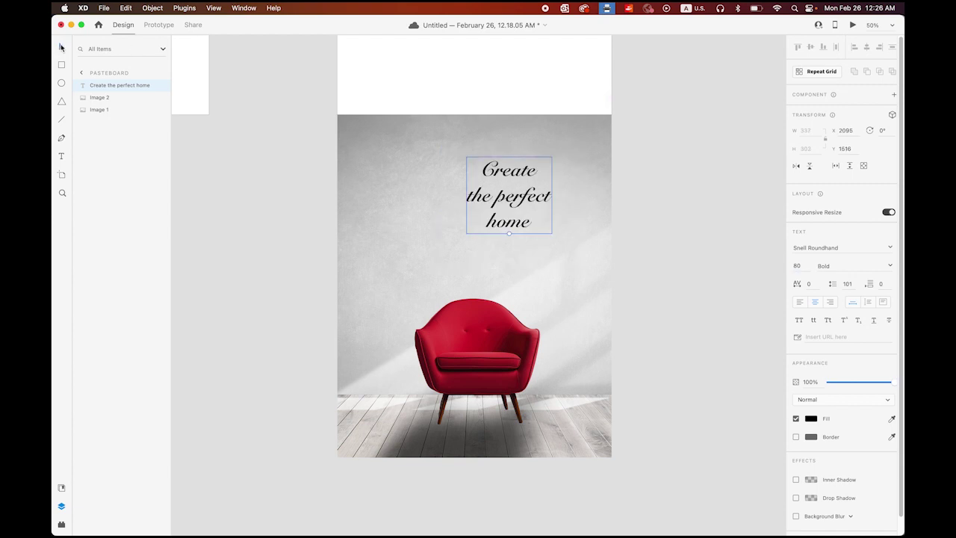
left_click(62, 48)
left_click_drag(503, 172, 470, 158)
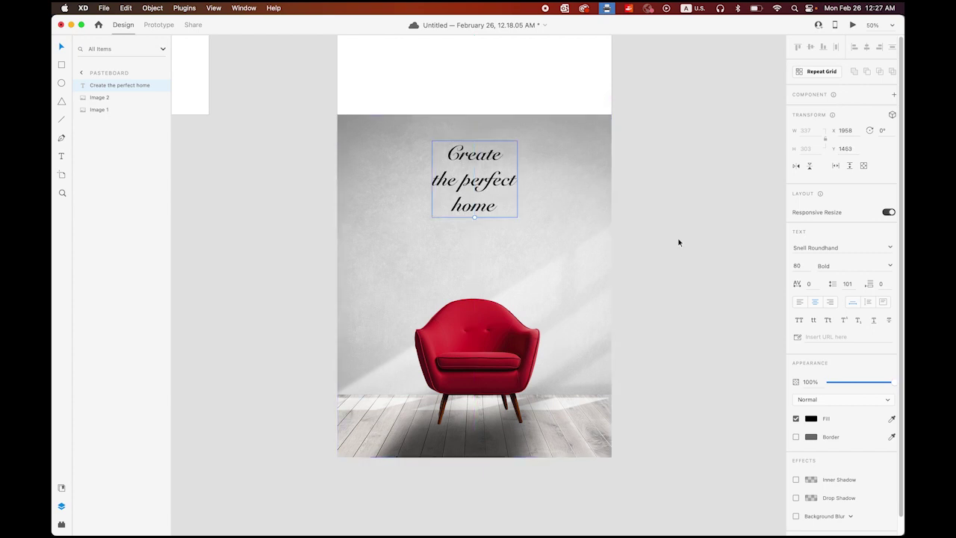
Import furniture_logo1.png onto the artboard via File > Import
left_click(495, 271)
left_click(104, 8)
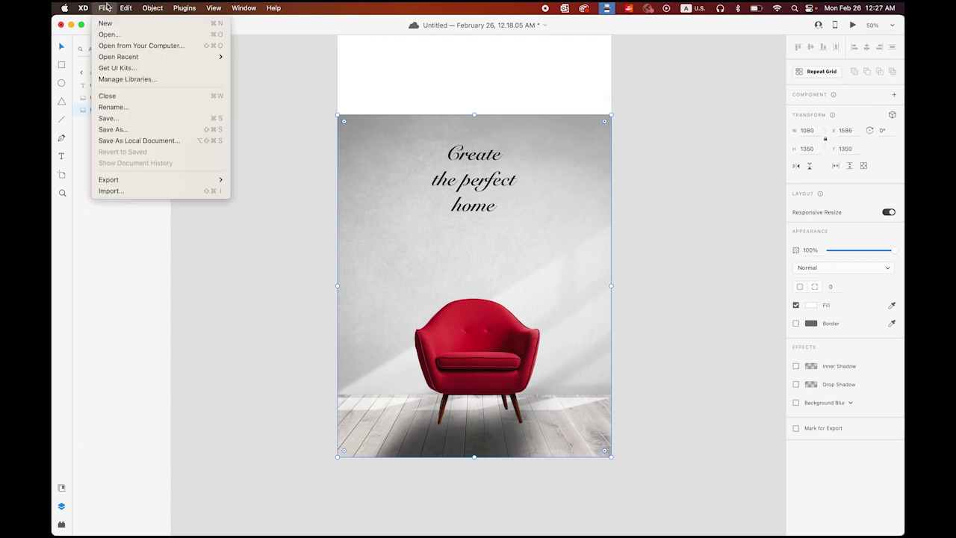
left_click(111, 191)
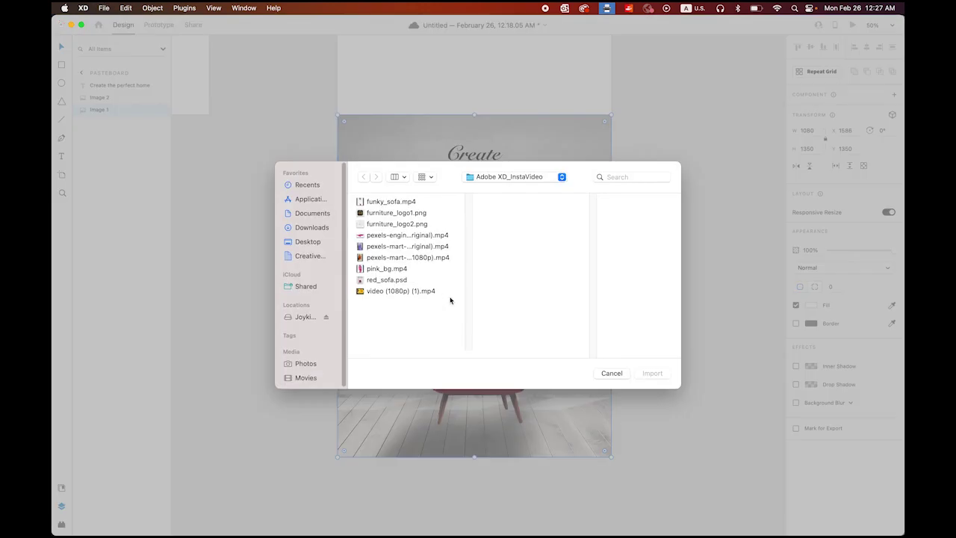
left_click(398, 214)
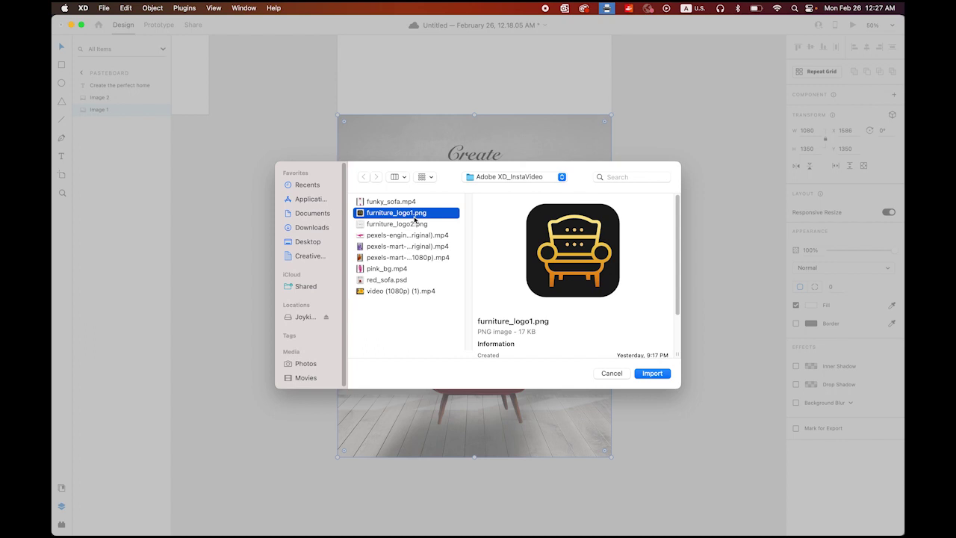
left_click(652, 373)
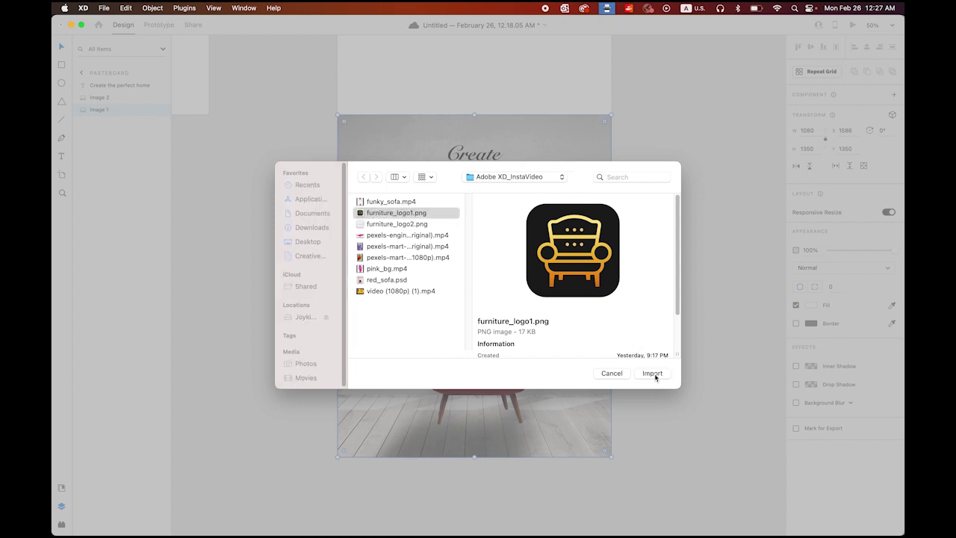
Shrink the logo to 212 px and place it between the heading and chair
left_click_drag(541, 348, 473, 254)
left_click(685, 279)
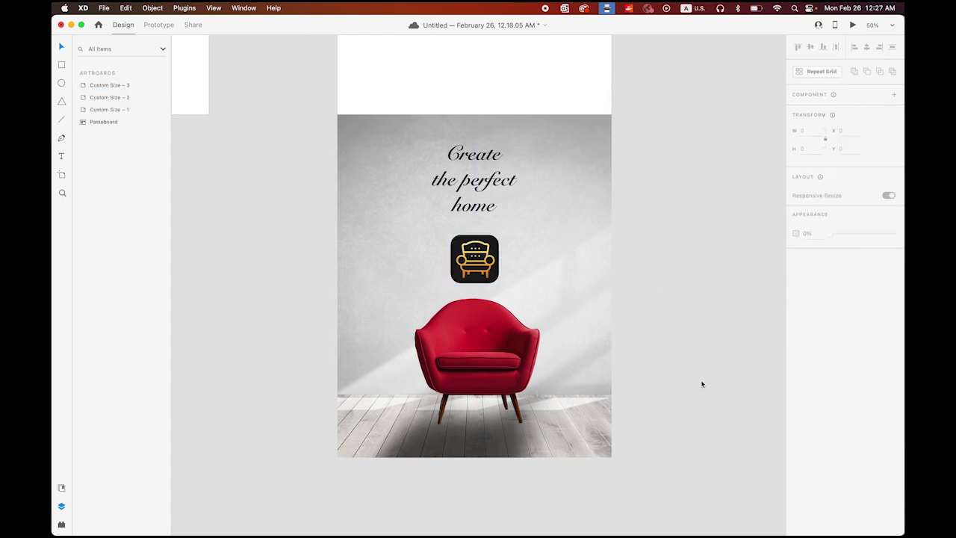
left_click_drag(464, 267, 475, 266)
Group the four red-chair ad objects on Custom Size – 3
left_click(685, 301)
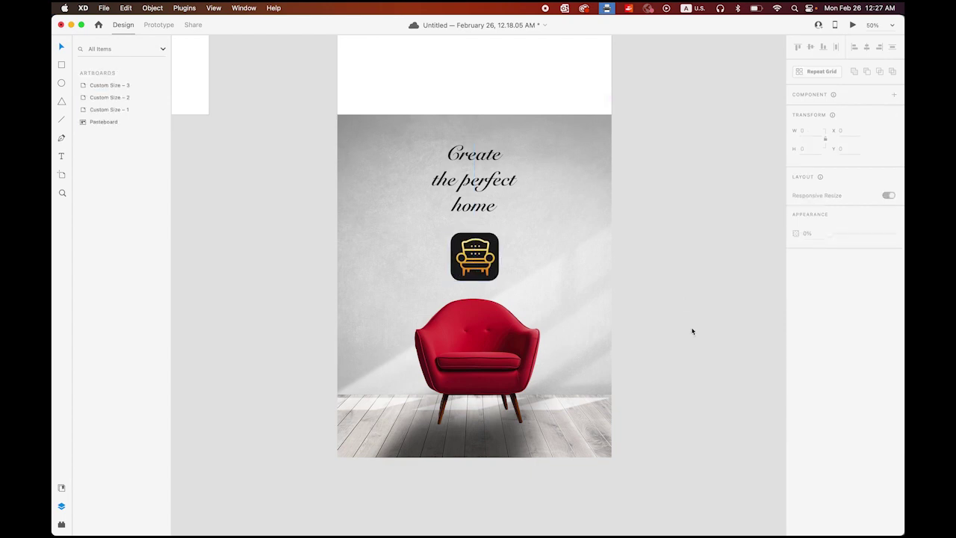
left_click(519, 274, "alt")
left_click(502, 280, "alt")
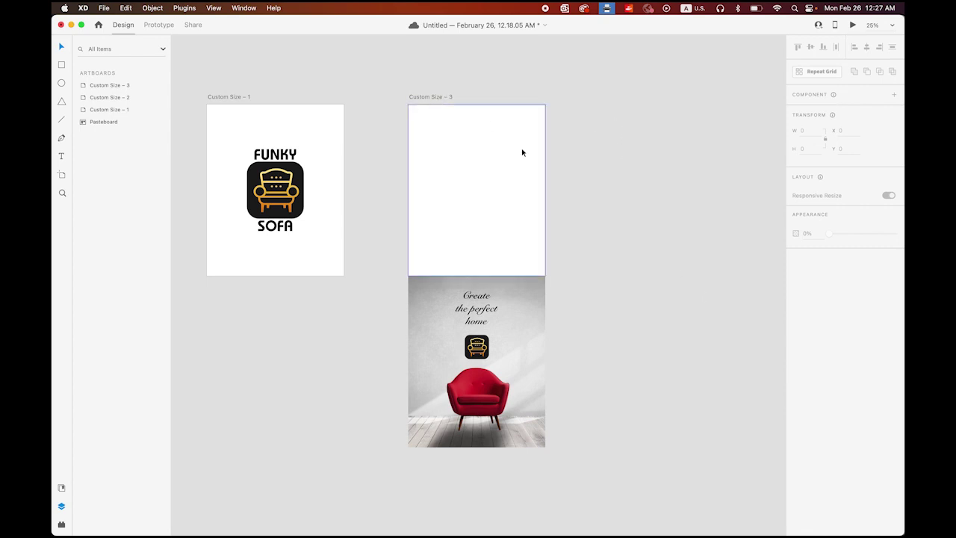
left_click_drag(599, 80, 386, 466)
left_click_drag(473, 464, 478, 463)
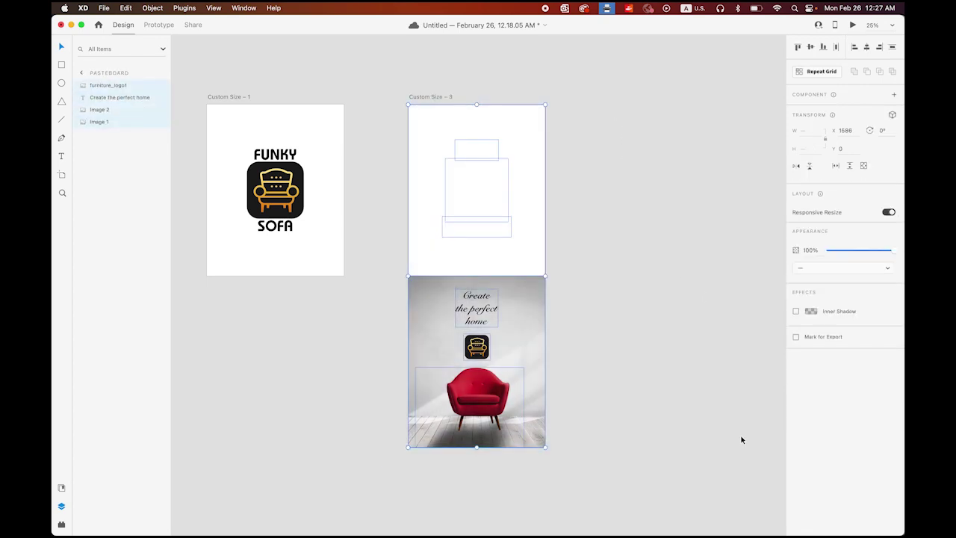
left_click(152, 7)
left_click(151, 23)
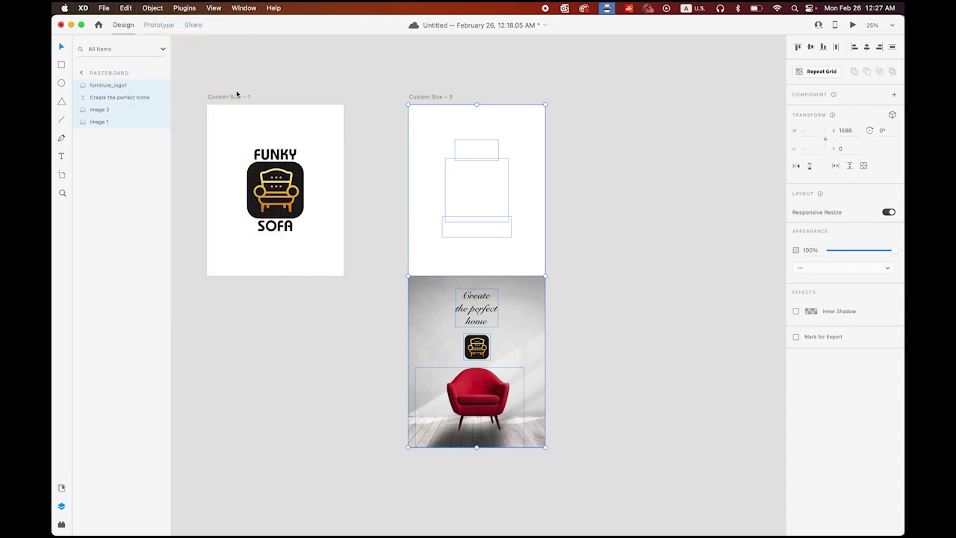
Duplicate the artboard as Custom Size – 4 and paste the ad group to fill it
left_click(618, 254)
left_click(435, 98)
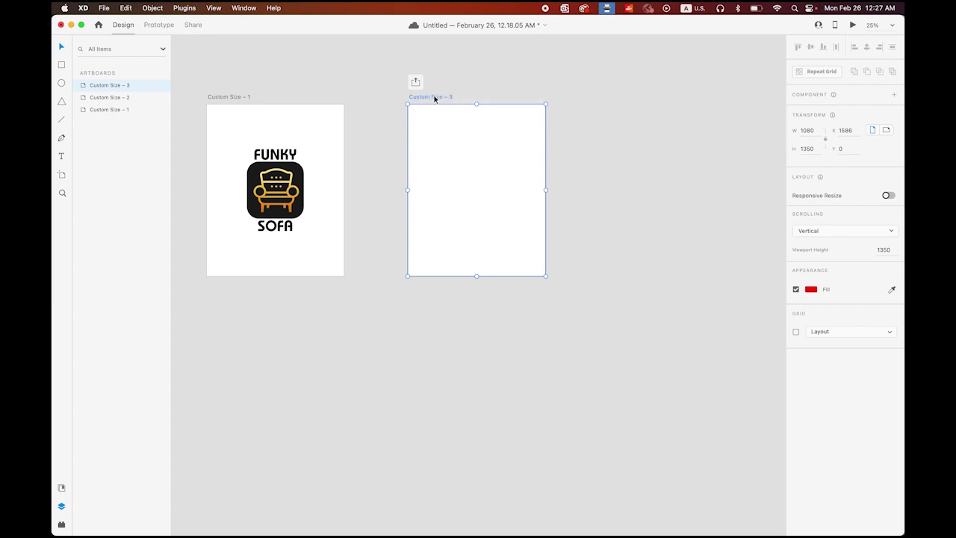
left_click_drag(435, 98, 635, 97)
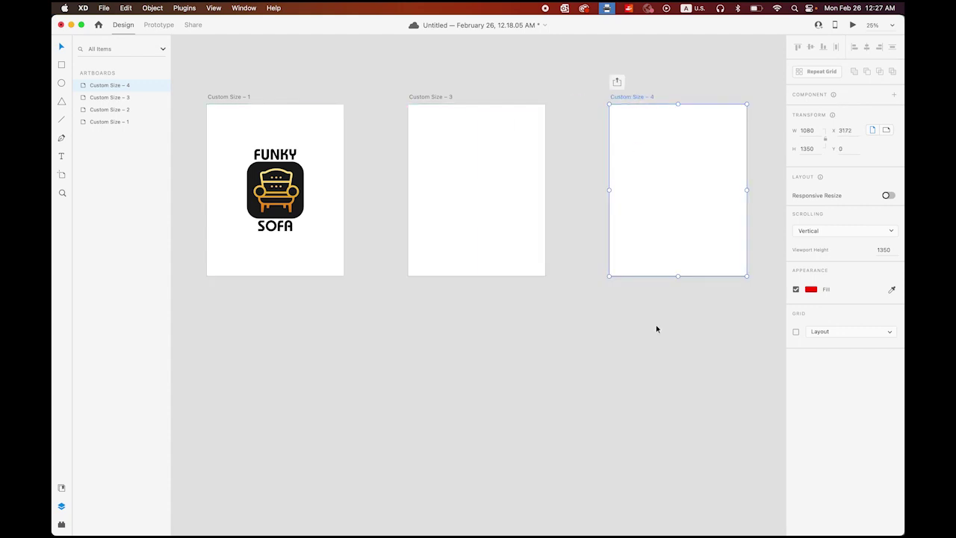
scroll(635, 333, "right", 5)
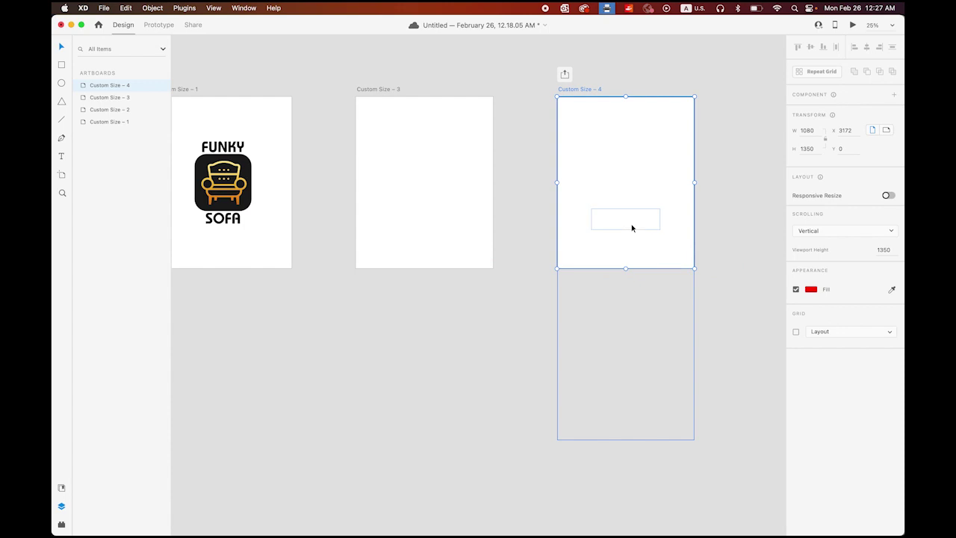
key("super+v")
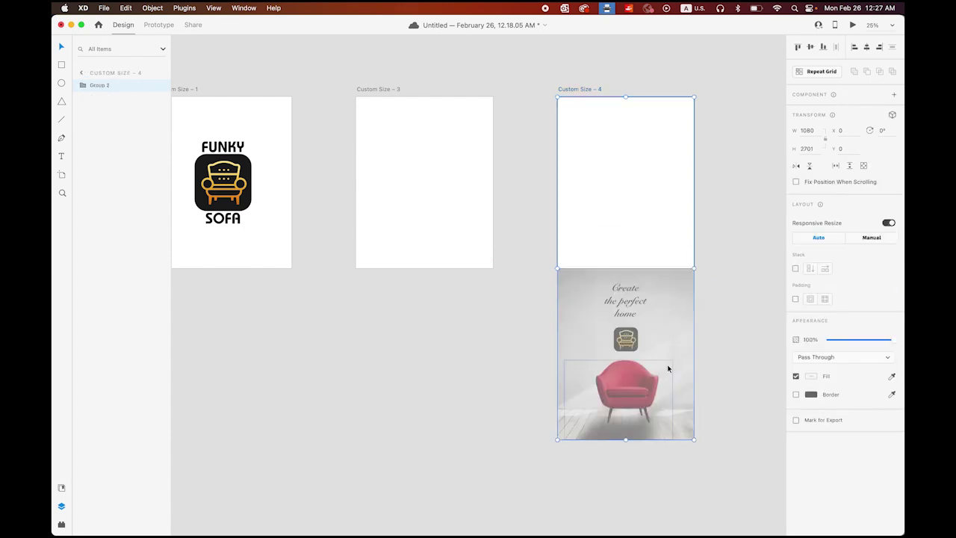
left_click_drag(668, 367, 660, 196)
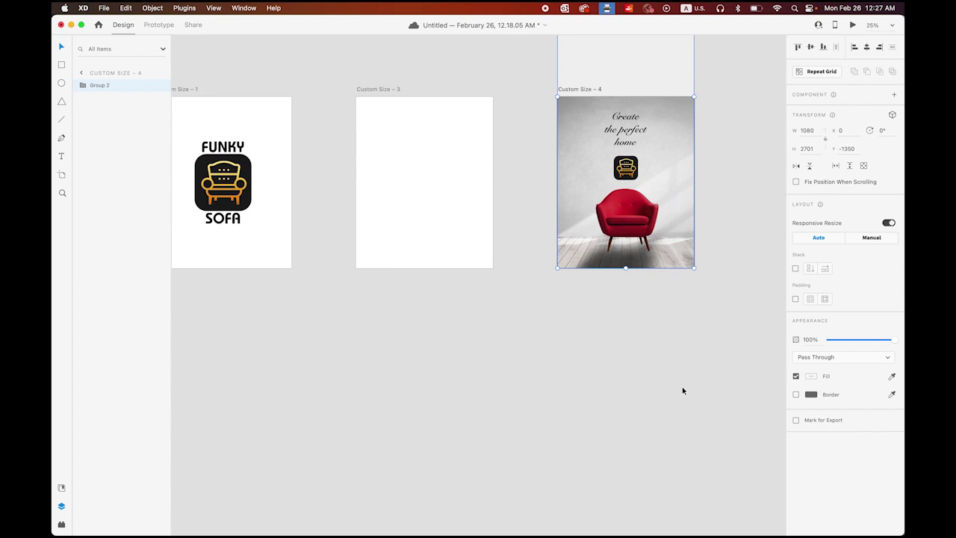
Paste Group 2 into Custom Size – 3, moving the chair off right and heading off left
left_click(385, 90)
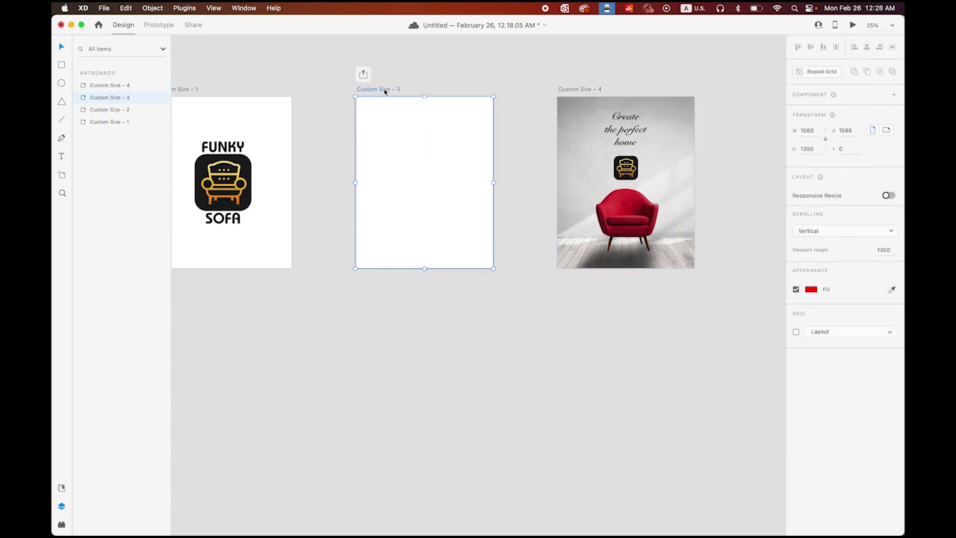
key("super+v")
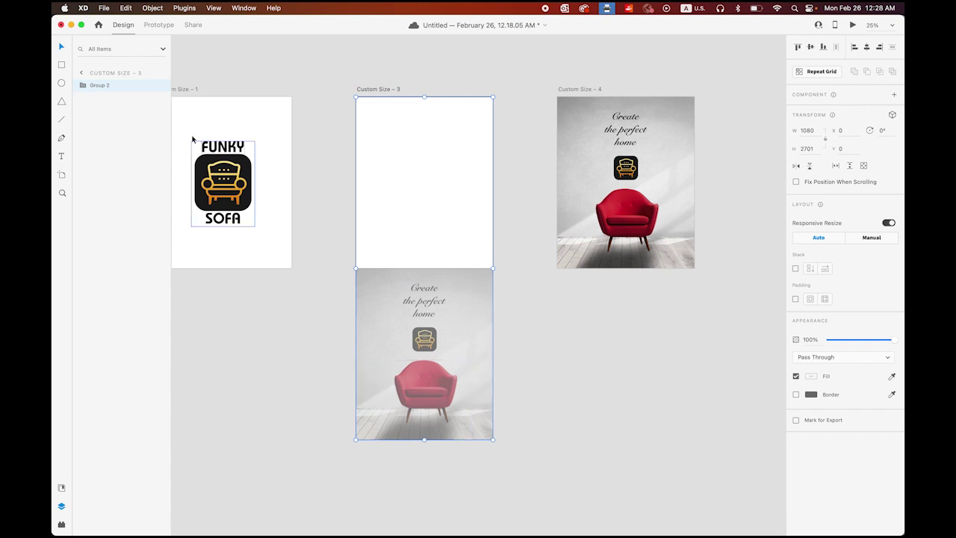
left_click(83, 85)
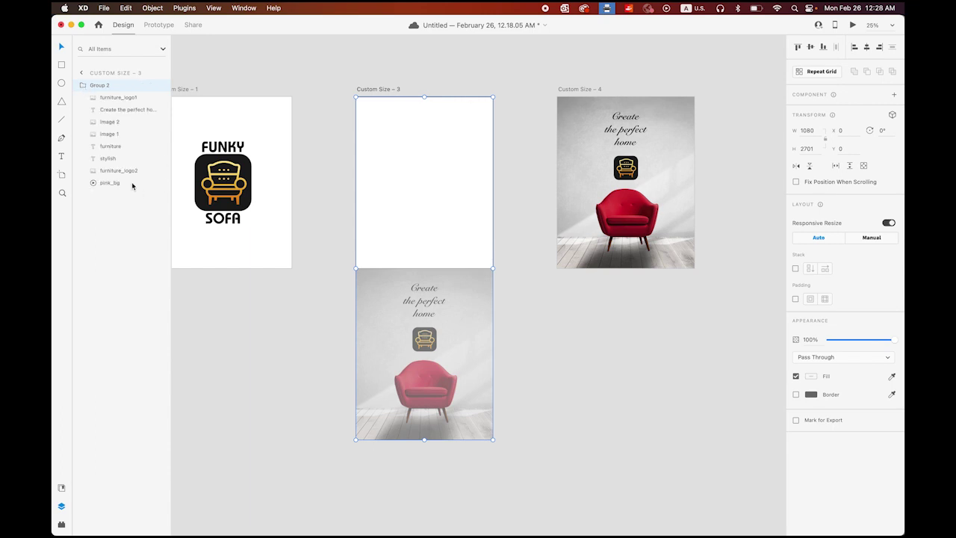
left_click(112, 133)
left_click(112, 122)
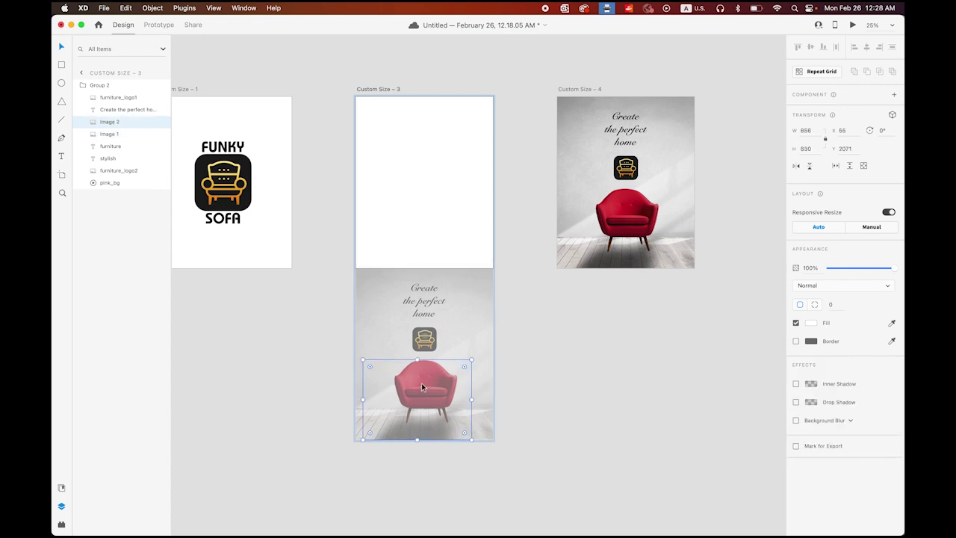
left_click_drag(422, 386, 537, 391)
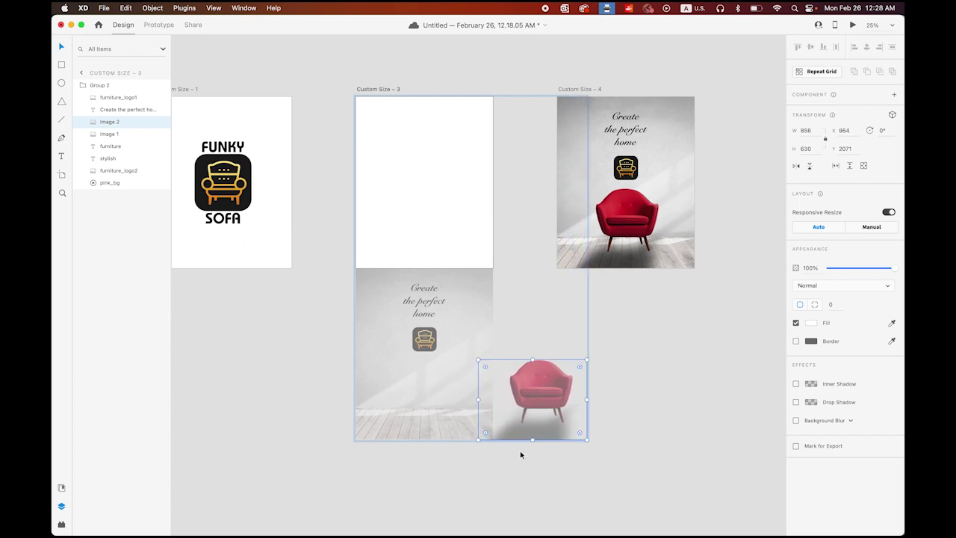
left_click(420, 300)
left_click_drag(438, 305, 344, 297)
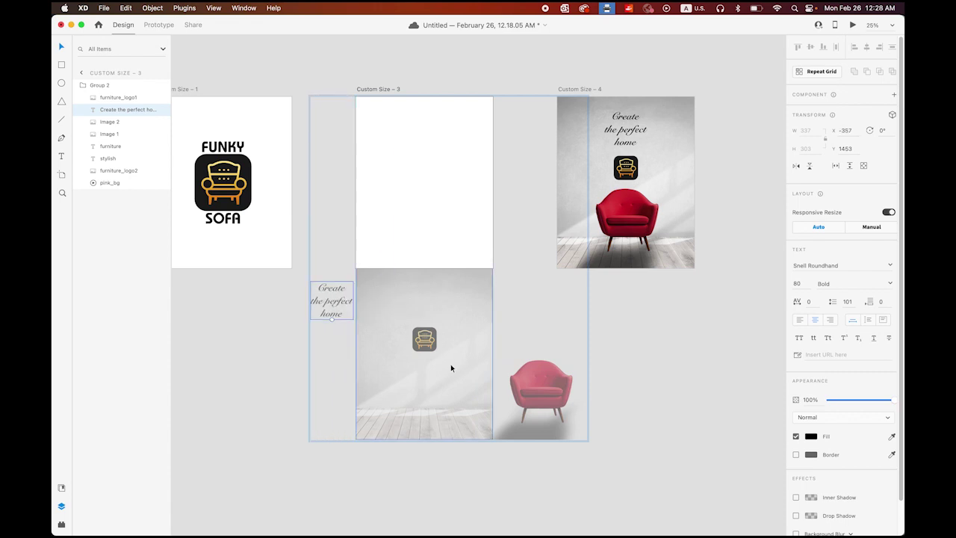
Rotate the furniture_logo1 icon to -45° and set its opacity to 0%
left_click(424, 339)
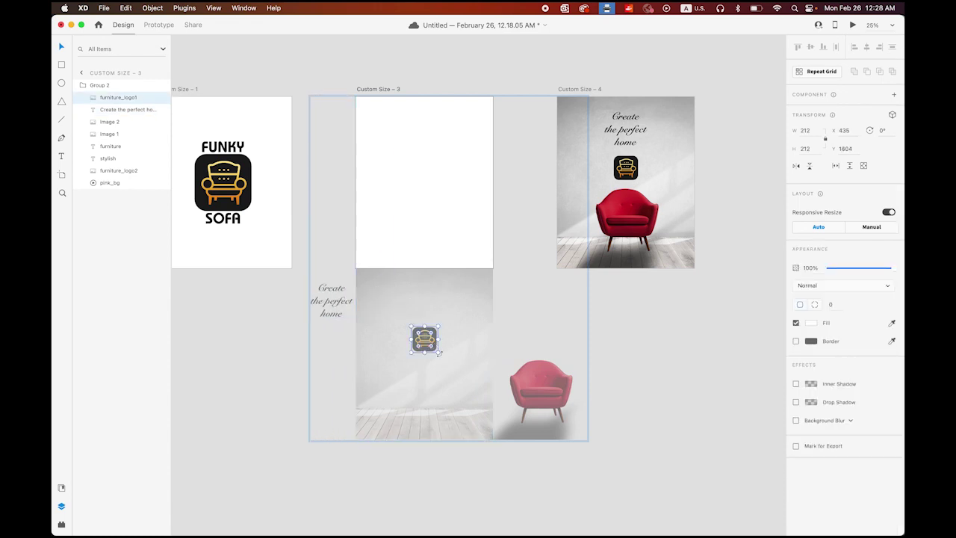
left_click_drag(439, 354, 449, 336)
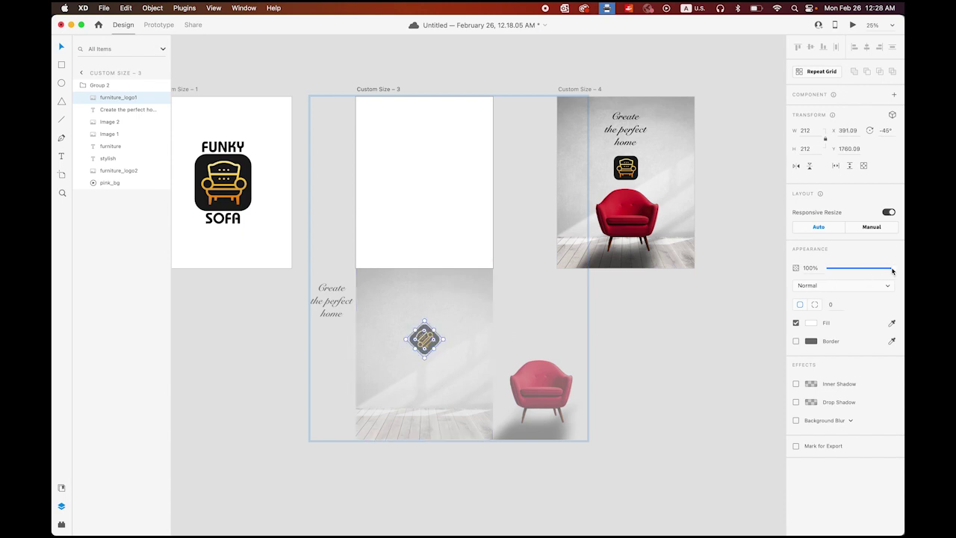
left_click_drag(892, 270, 825, 269)
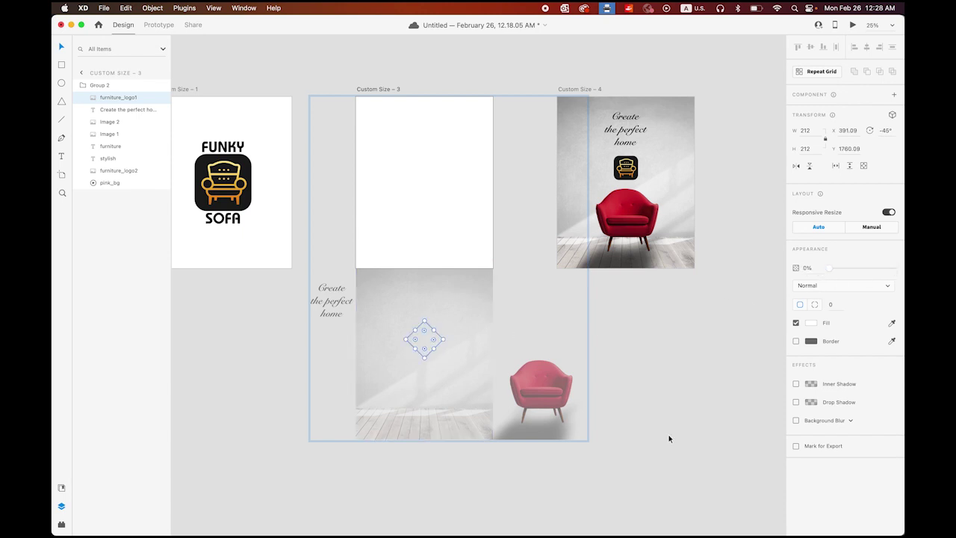
left_click(649, 482)
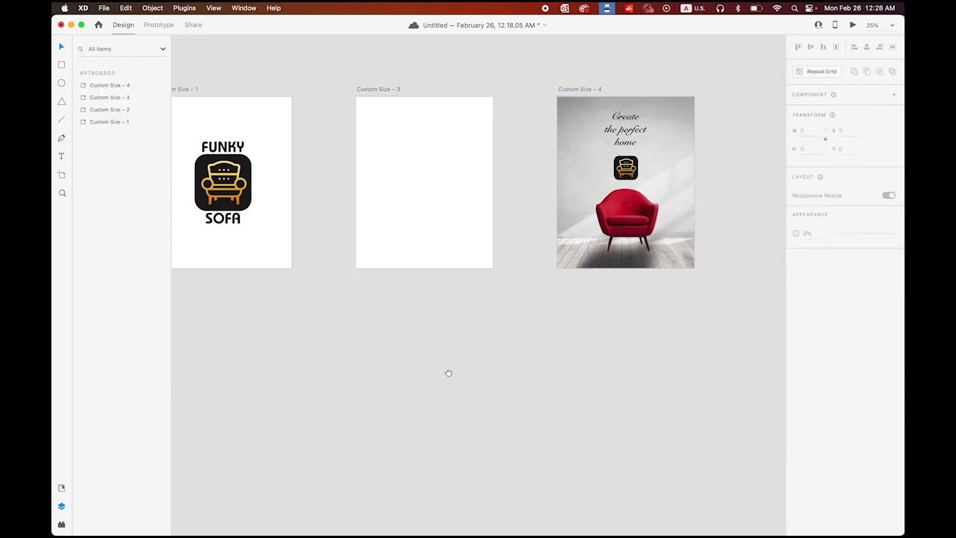
scroll(448, 373, "left", 5)
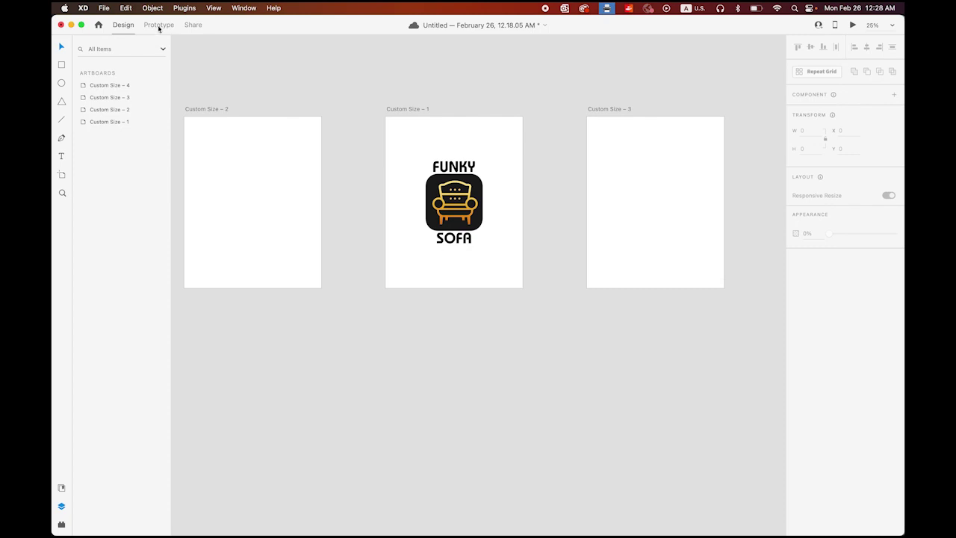
In Prototype mode, wire Custom Size – 1 to Custom Size – 3
left_click(158, 25)
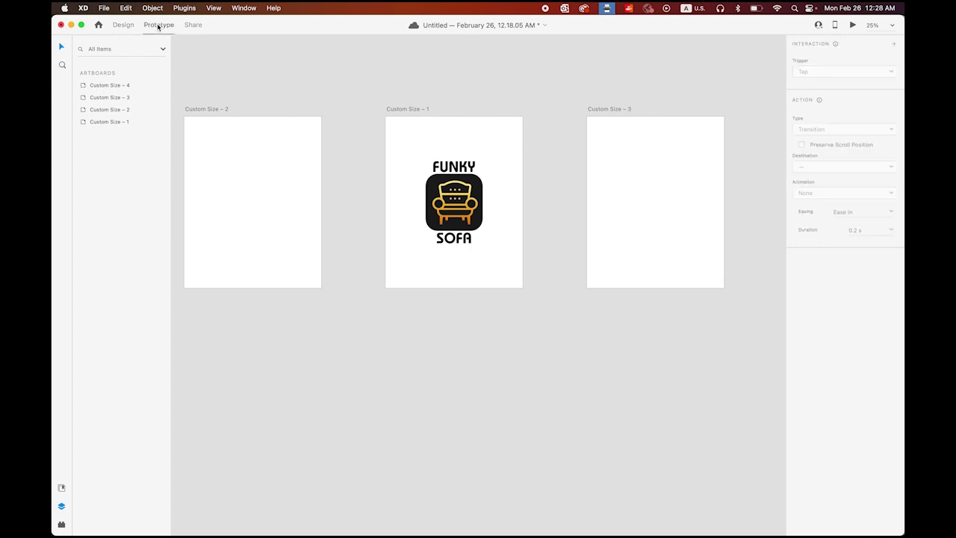
left_click(213, 111)
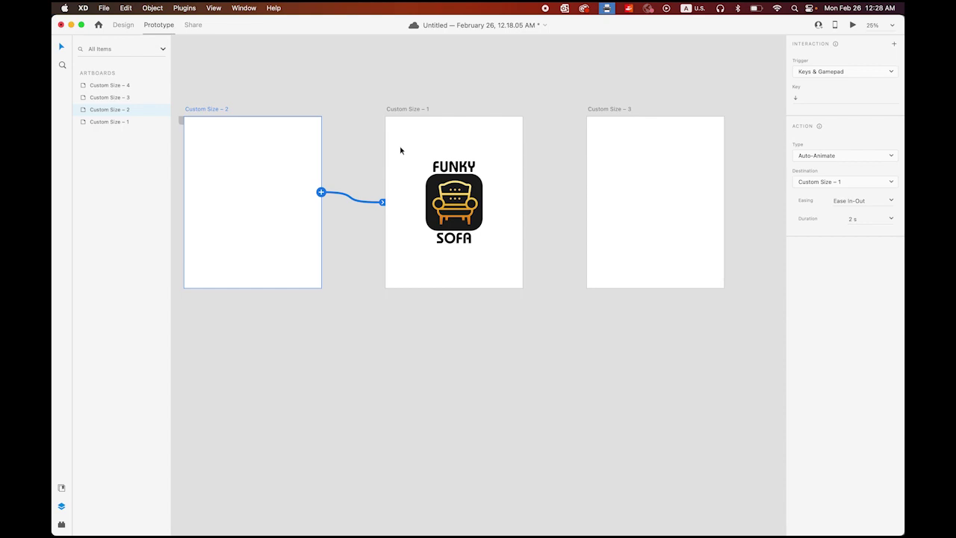
left_click(416, 109)
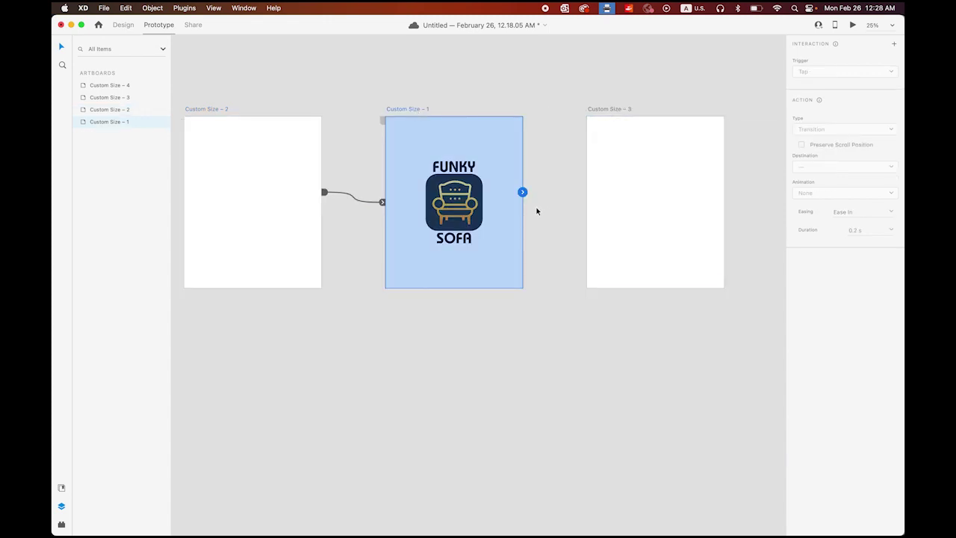
left_click_drag(521, 193, 622, 220)
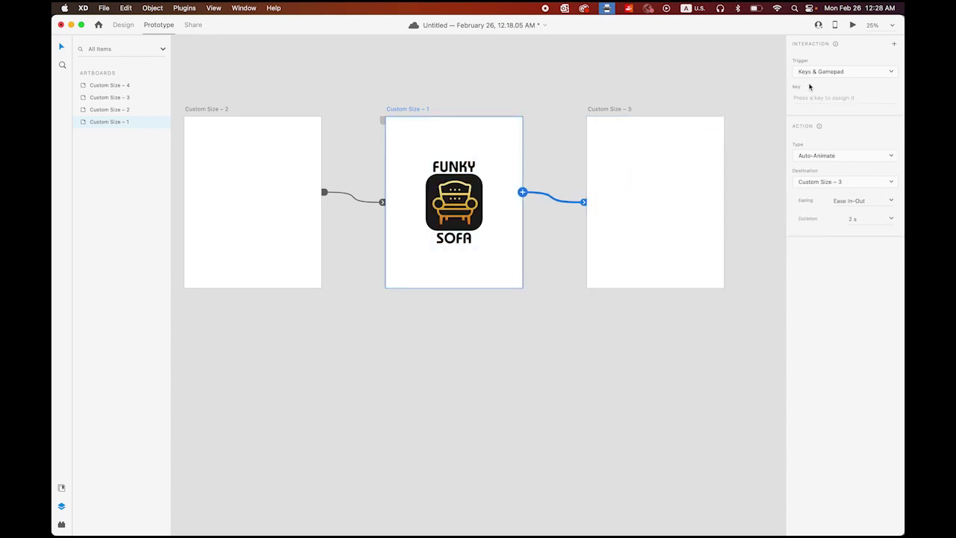
Set the link to a Time trigger with Auto-Animate, 0 s delay, Ease In-Out, 2 s
left_click(890, 72)
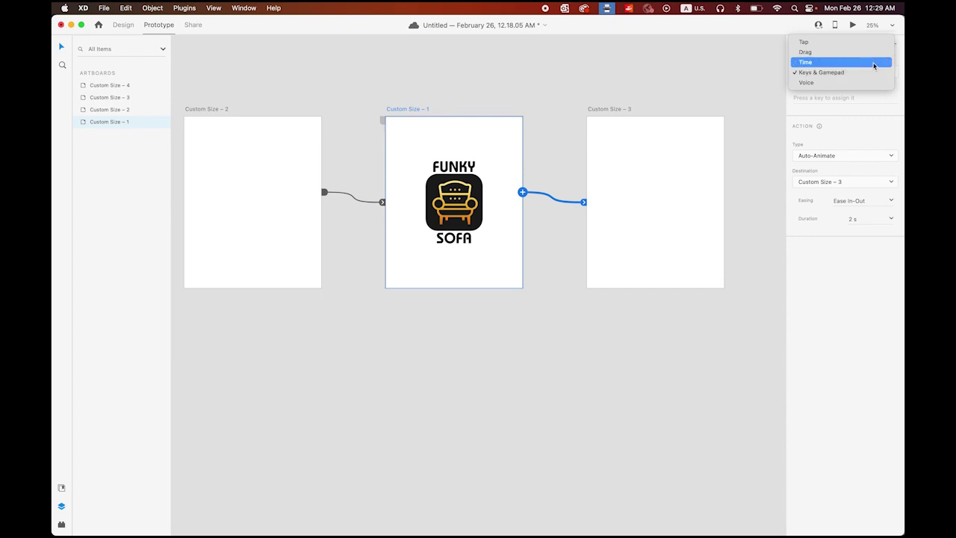
left_click(878, 62)
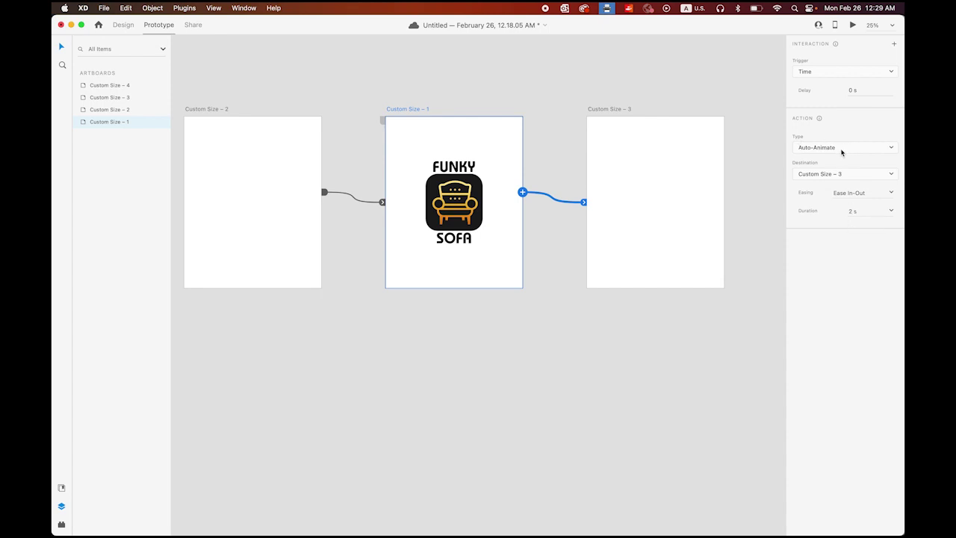
left_click(874, 150)
left_click(875, 149)
Wire Custom Size – 3 to Custom Size – 4
scroll(687, 336, "right", 5)
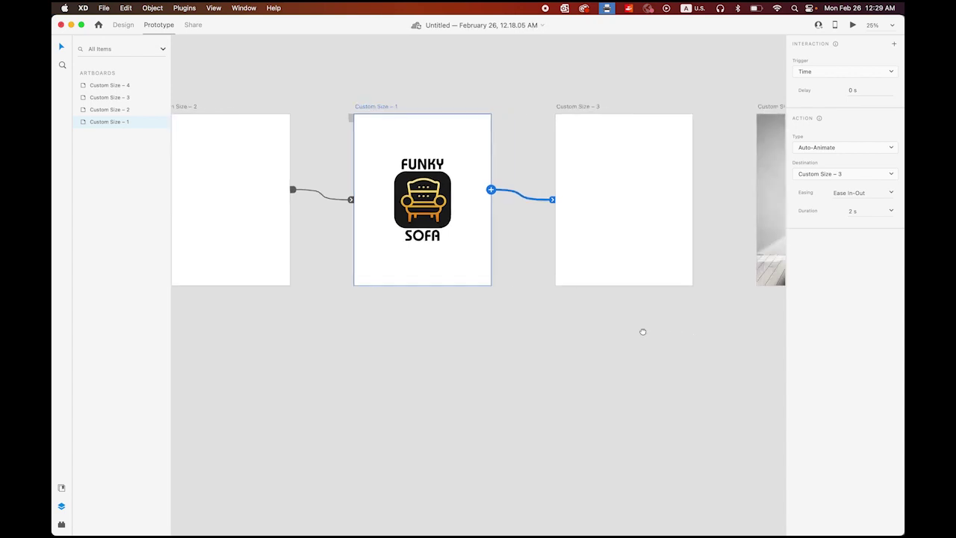
left_click(473, 110)
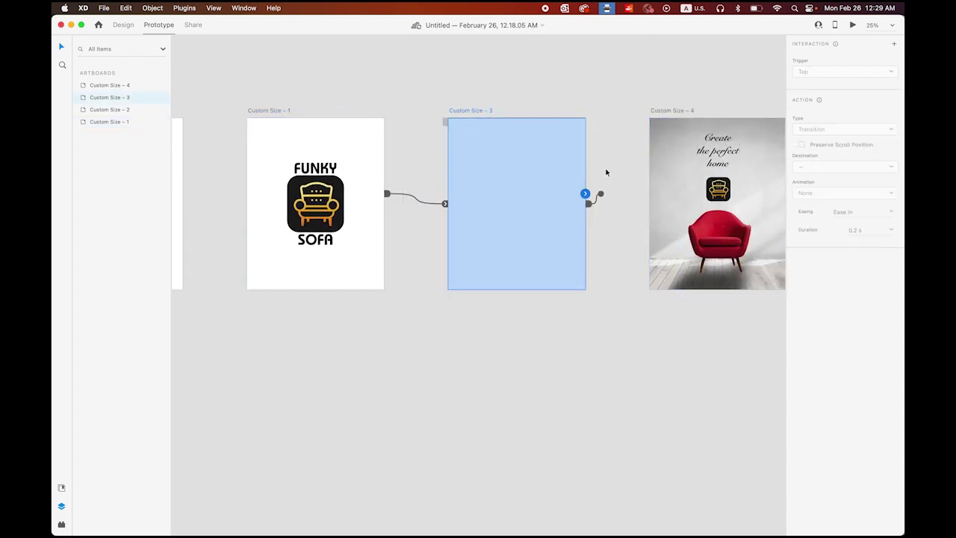
left_click_drag(585, 195, 685, 219)
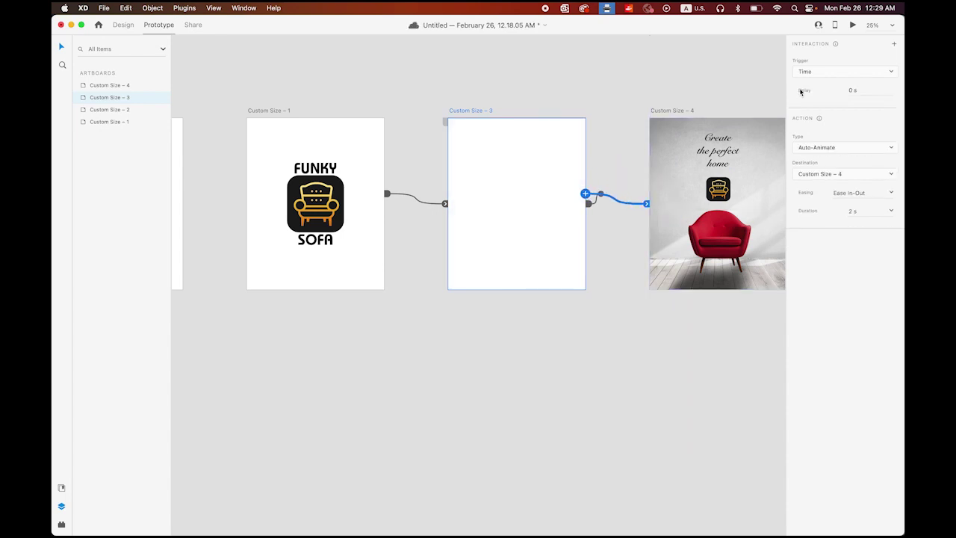
Set the trigger to Keys & Gamepad with the Shift key, keeping Auto-Animate
left_click(890, 72)
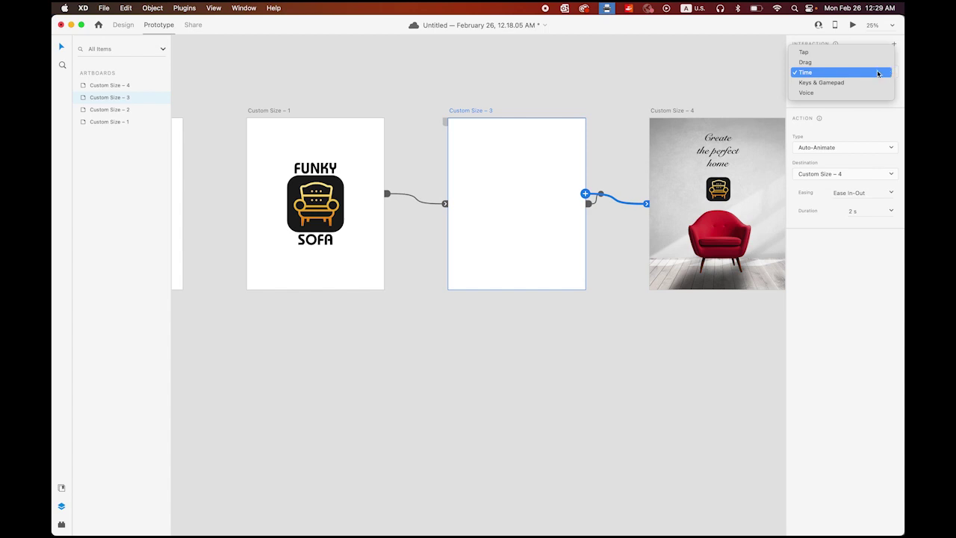
left_click(864, 83)
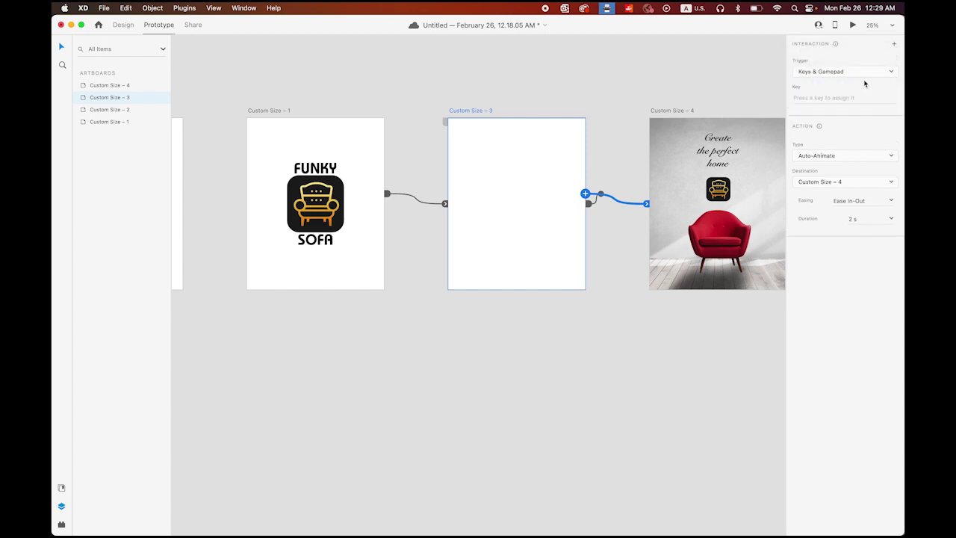
left_click(805, 99)
key("shift")
left_click(866, 157)
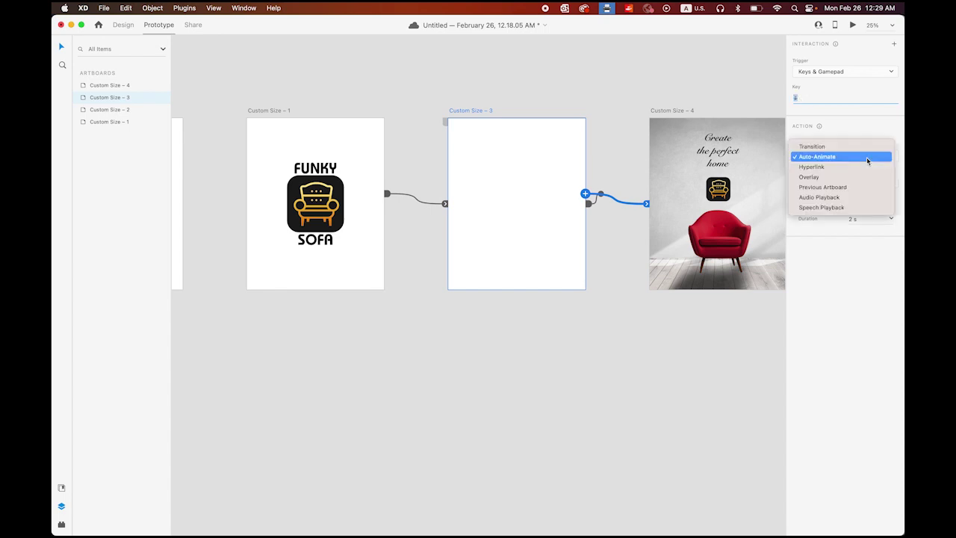
left_click(867, 160)
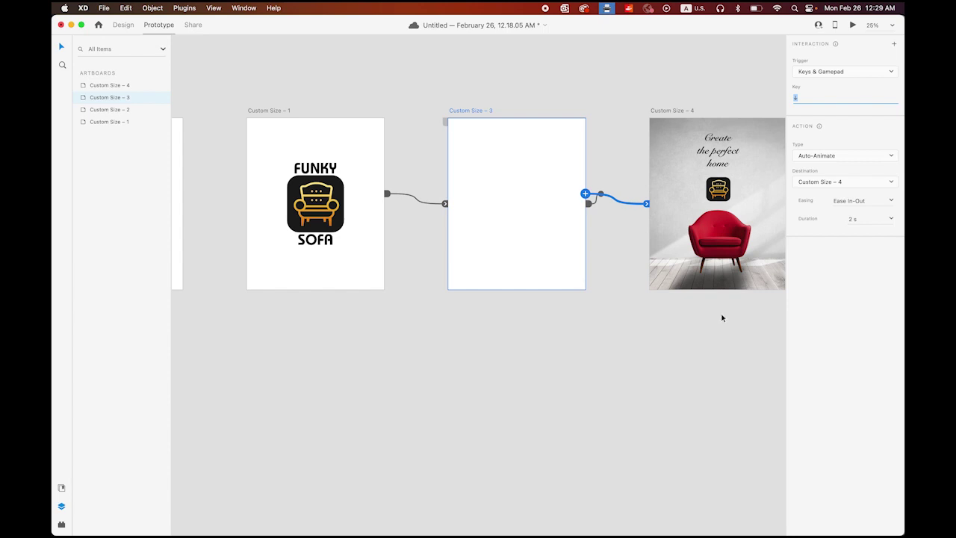
left_click_drag(225, 173, 351, 248)
scroll(411, 390, "left", 5)
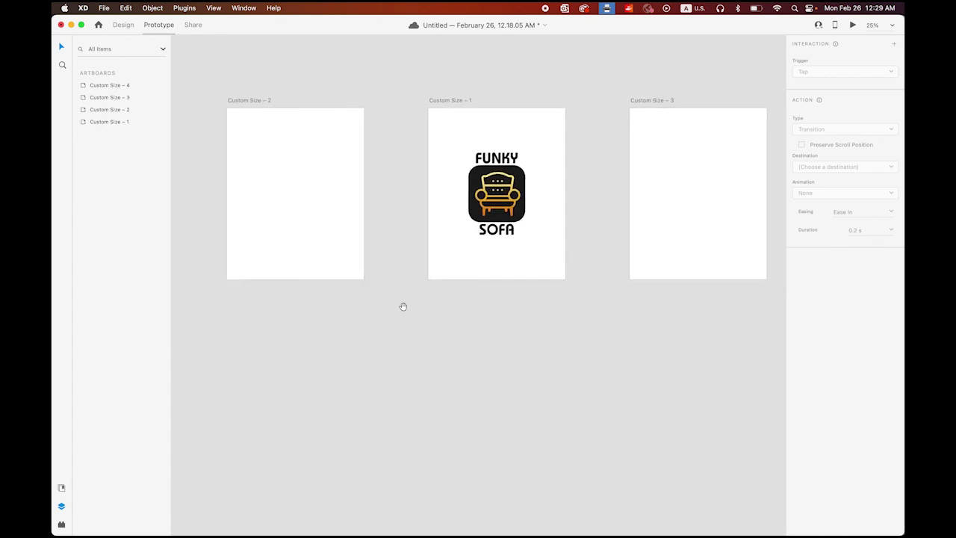
left_click(247, 101)
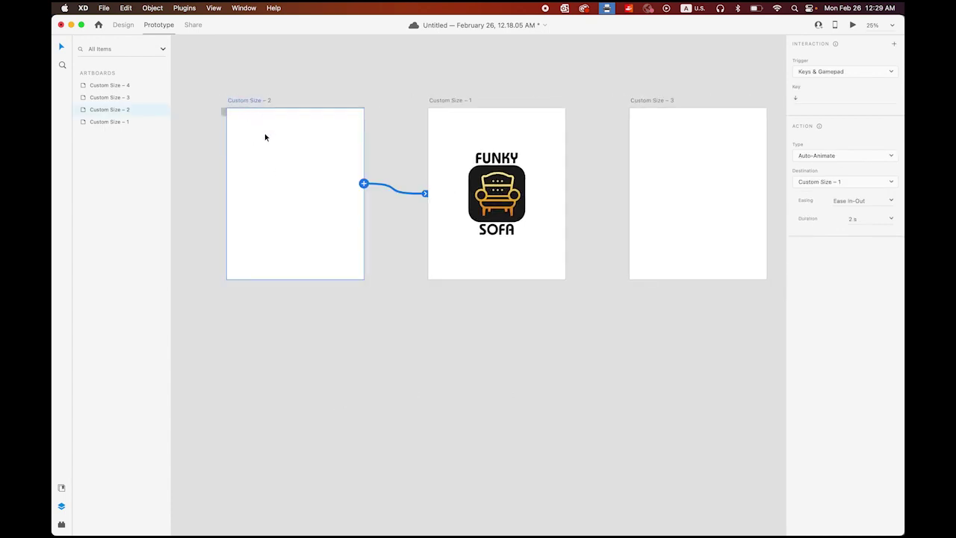
left_click(852, 26)
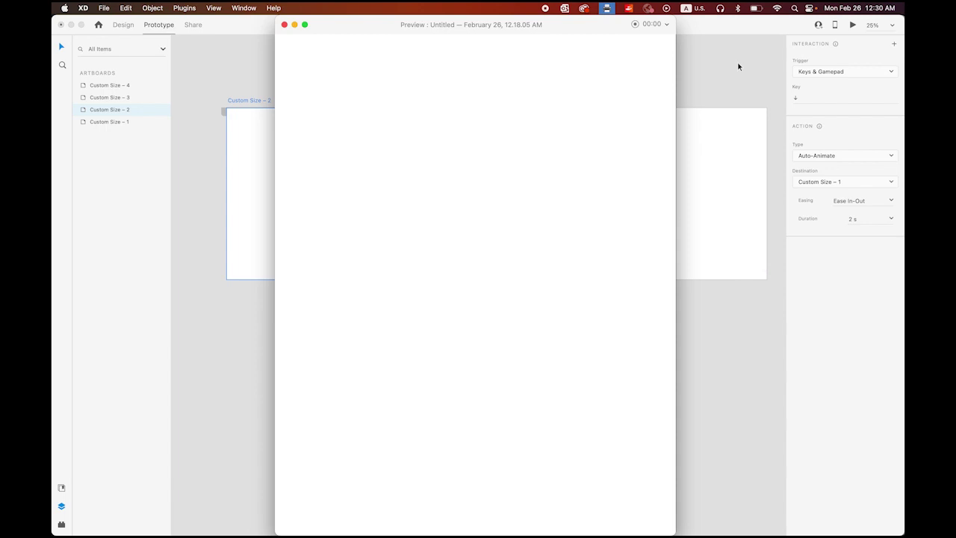
key("Down")
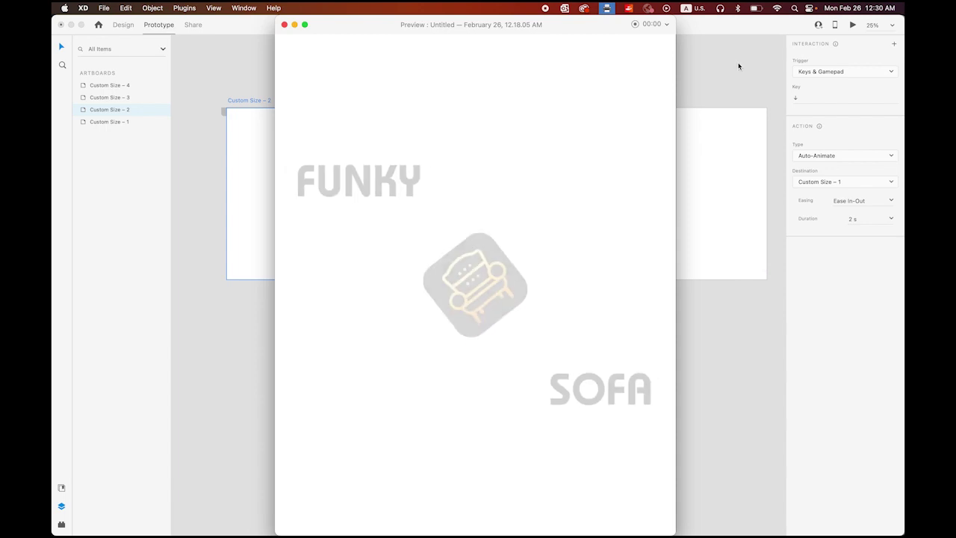
key("Down")
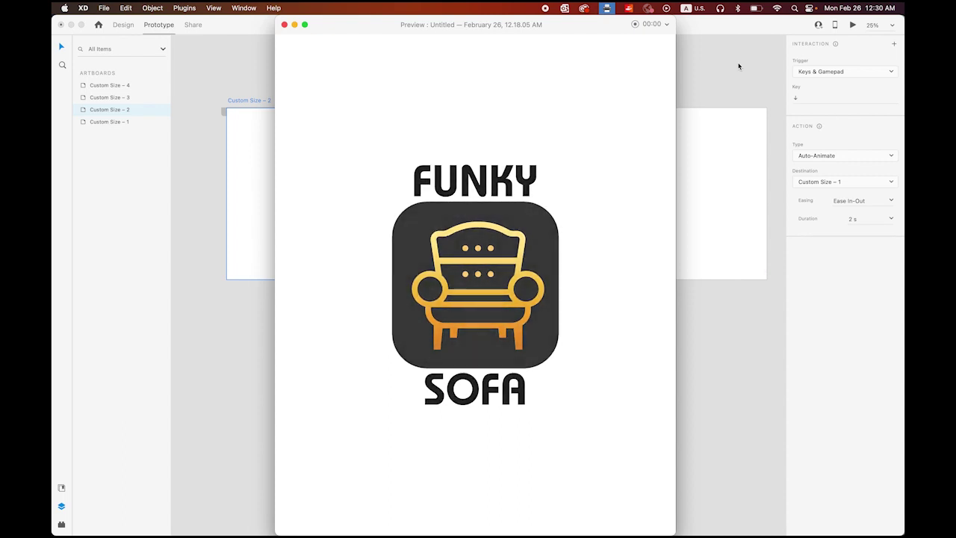
key("Down")
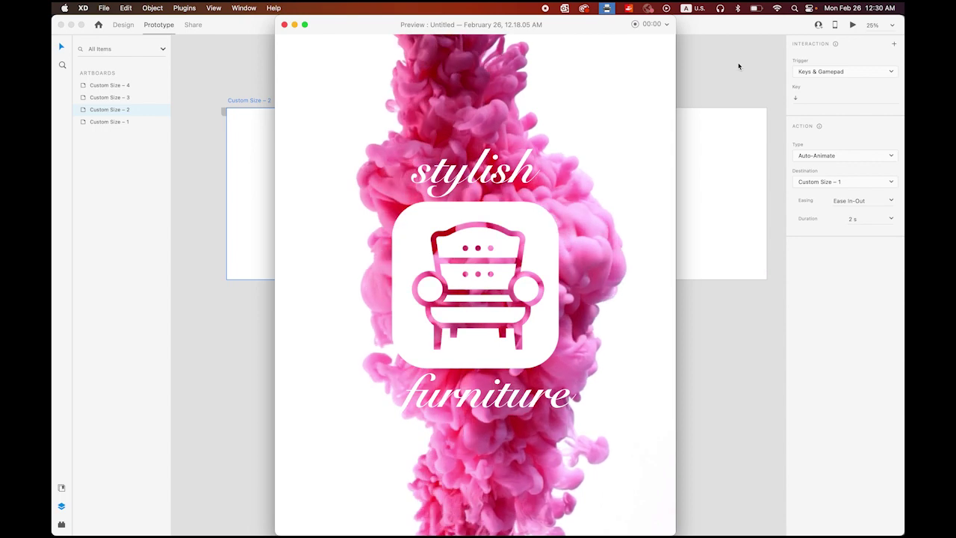
key("Down")
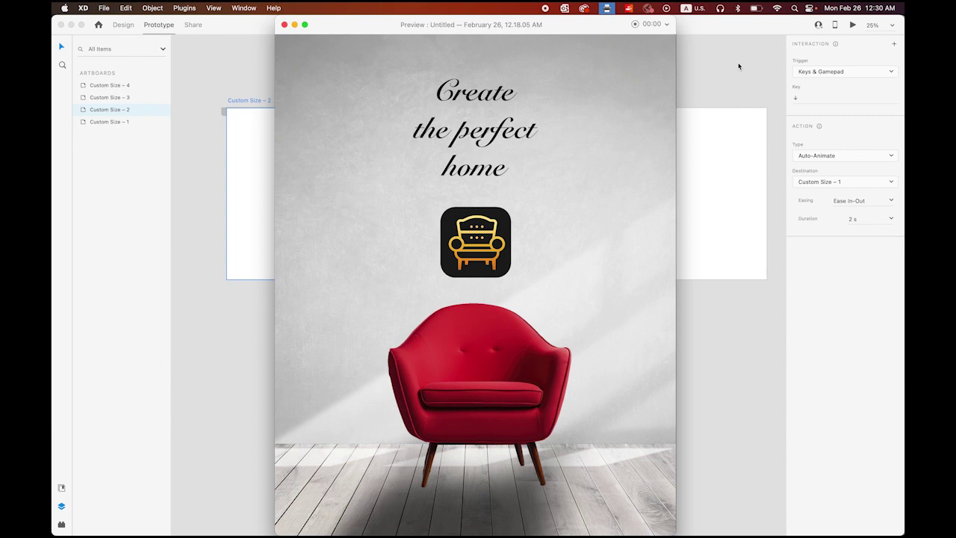
left_click(284, 25)
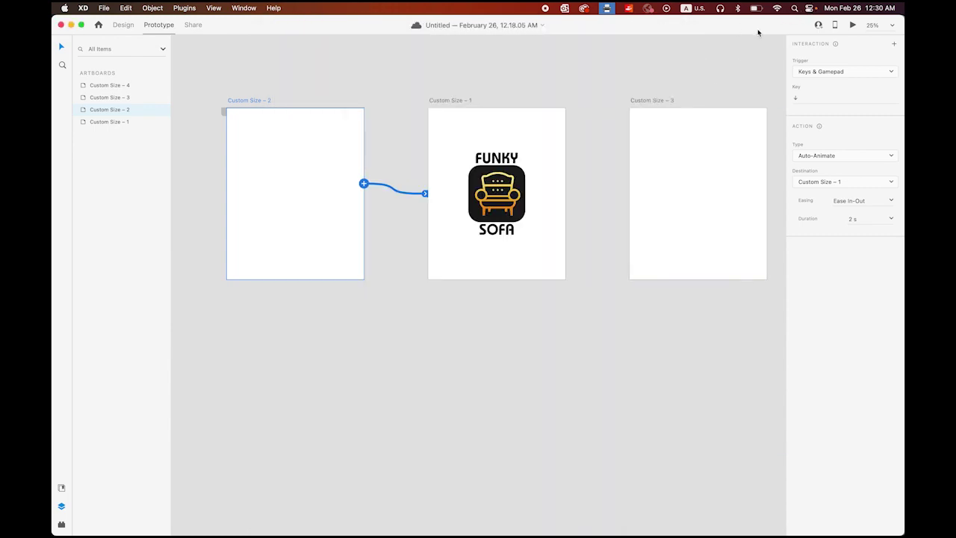
Record the Desktop Preview while advancing through all four artboards with the Down key
left_click(852, 25)
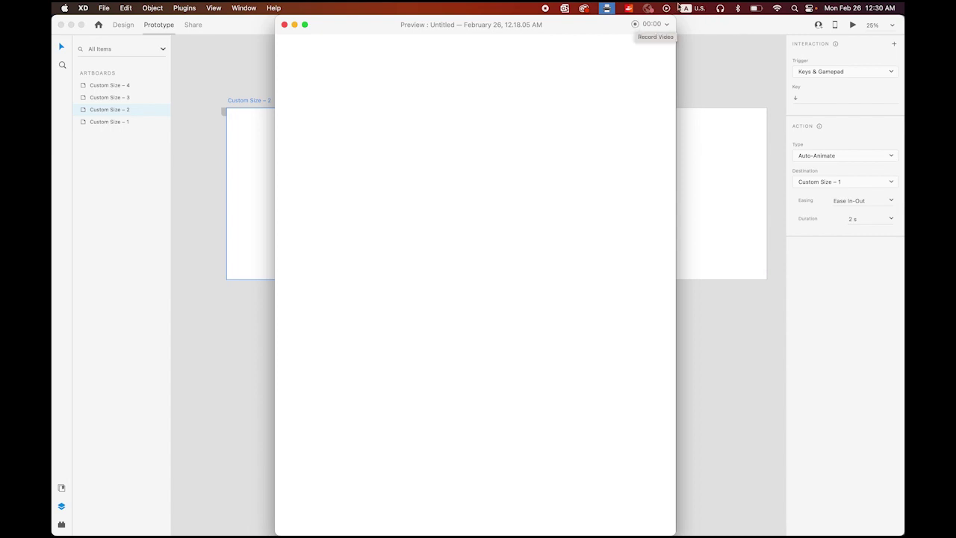
left_click(763, 117)
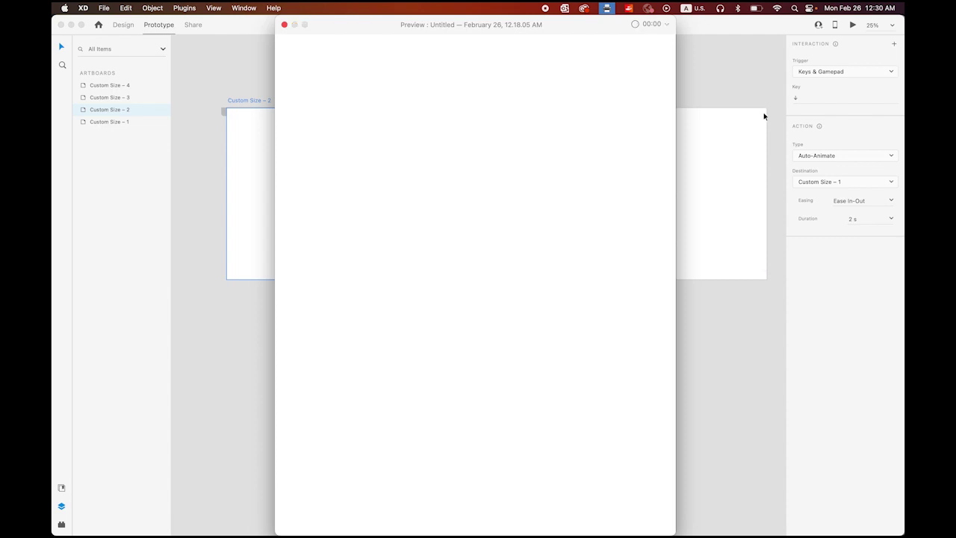
key("Down")
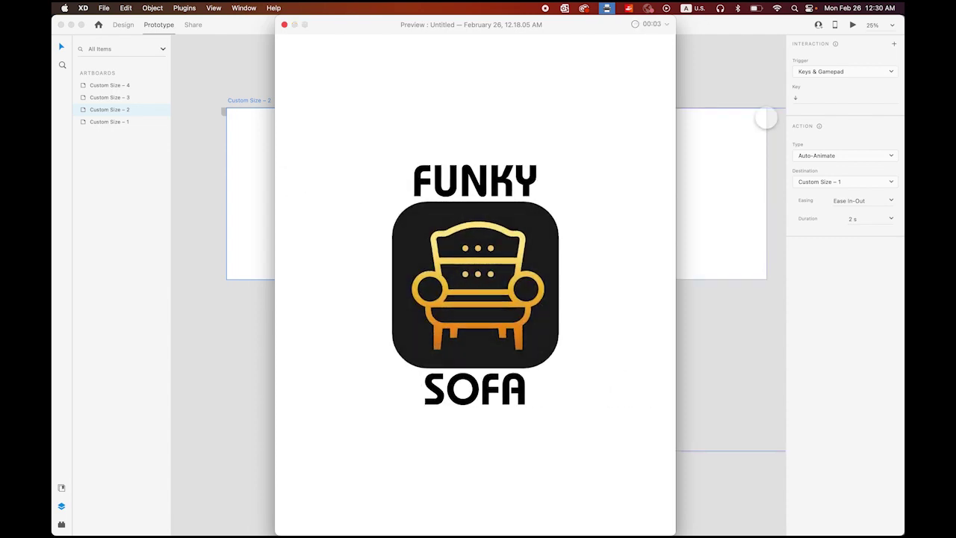
key("Down")
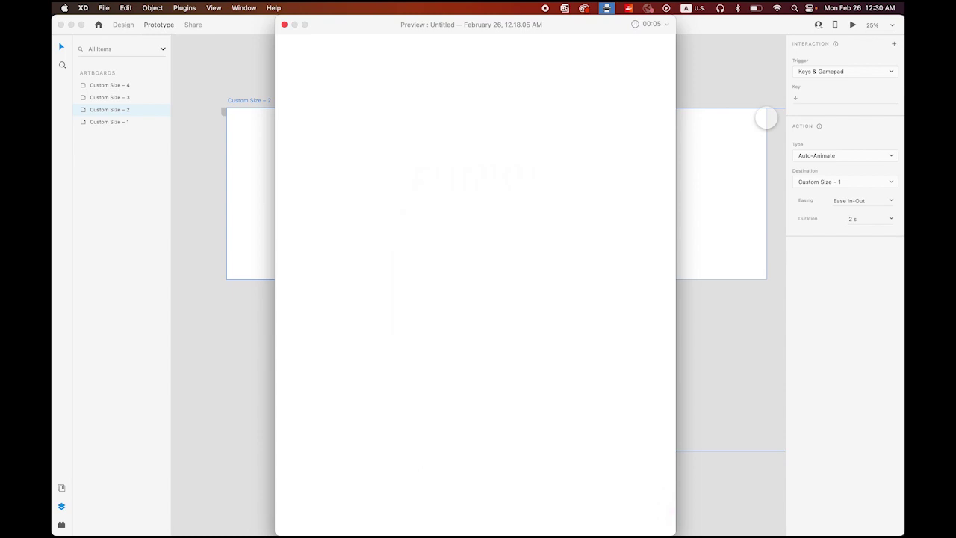
key("Down")
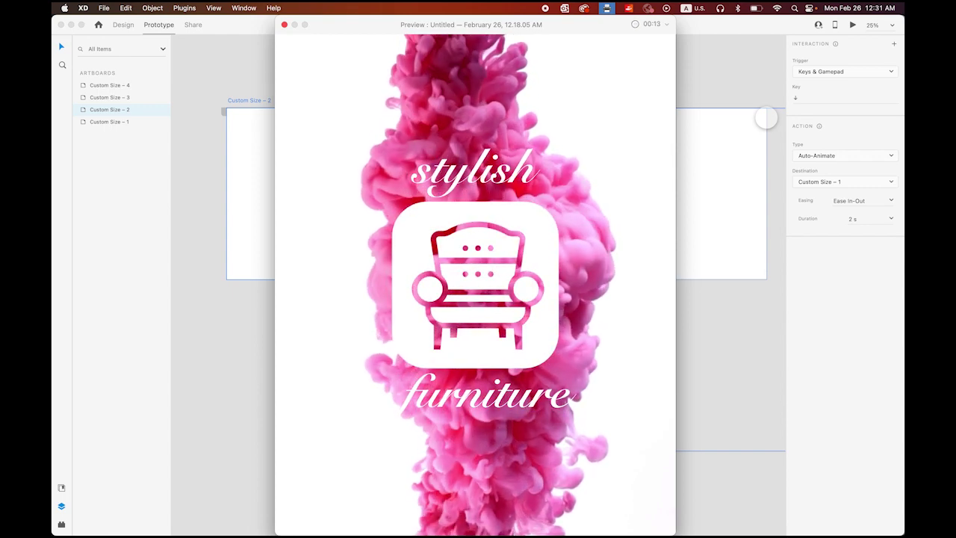
key("Down")
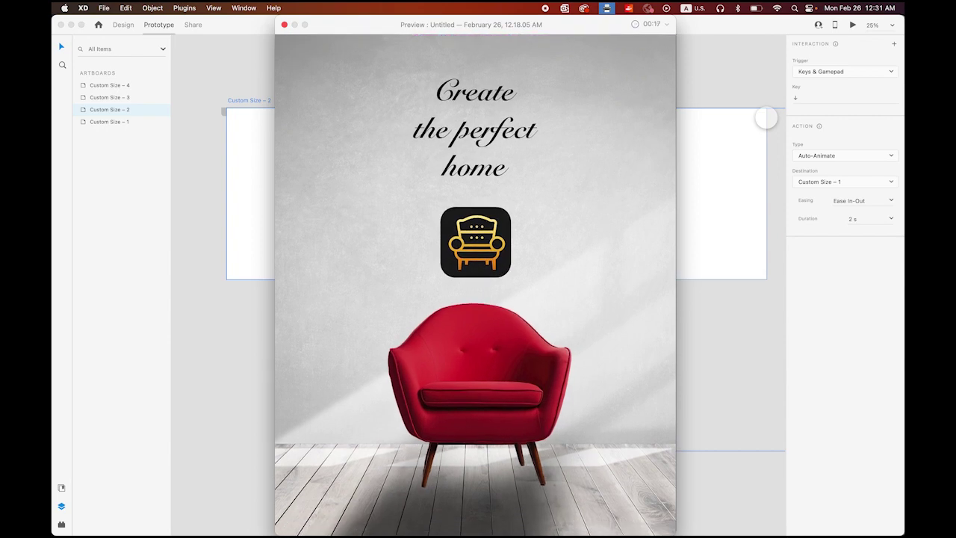
Stop recording and save the video as funky_sofa2
left_click(634, 24)
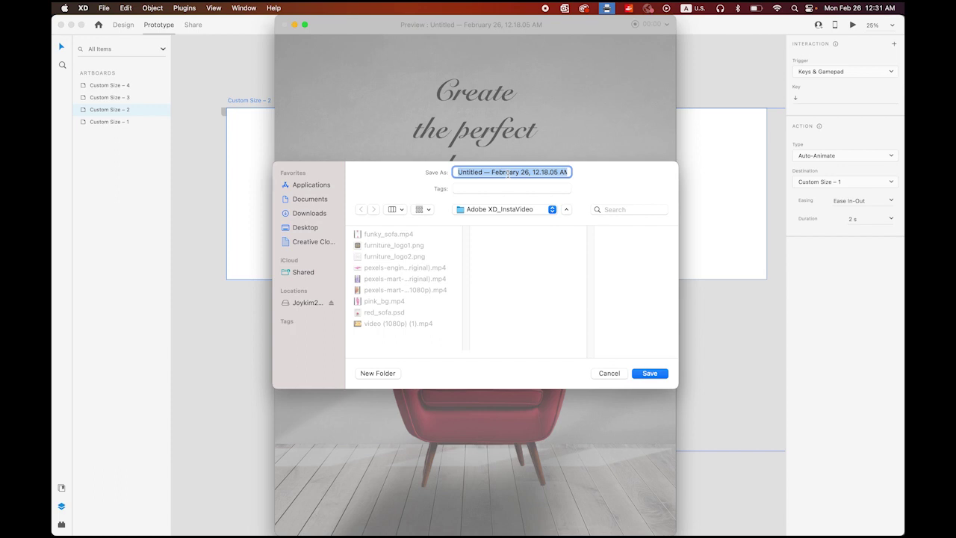
type("funky_sofa2")
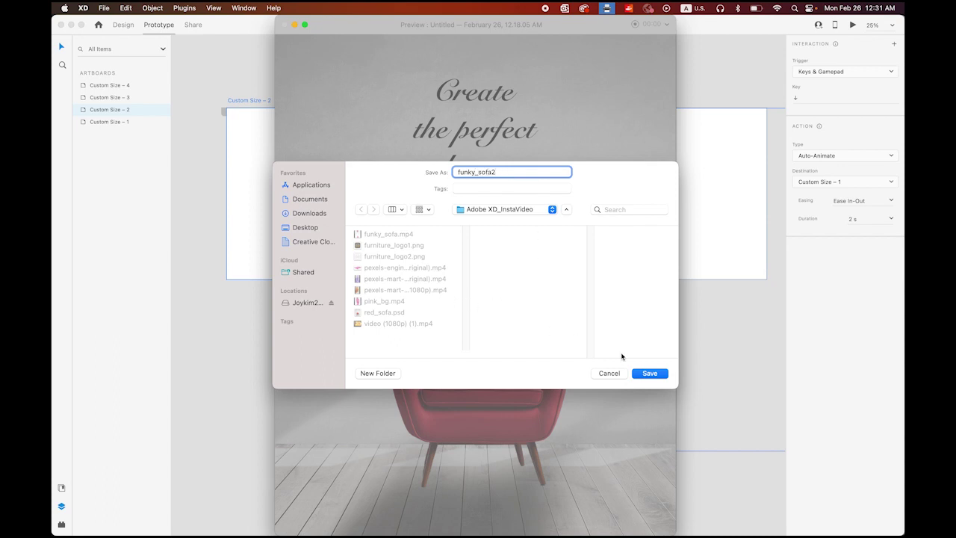
left_click(649, 374)
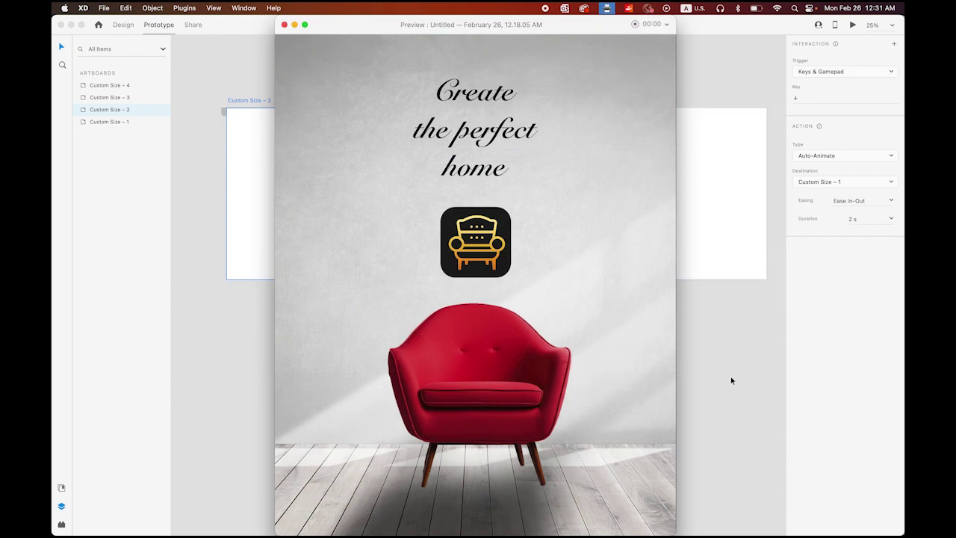
Close the XD preview and Quick Look funky_sofa2.mp4 in the Adobe XD_InstaVideo folder
left_click(284, 24)
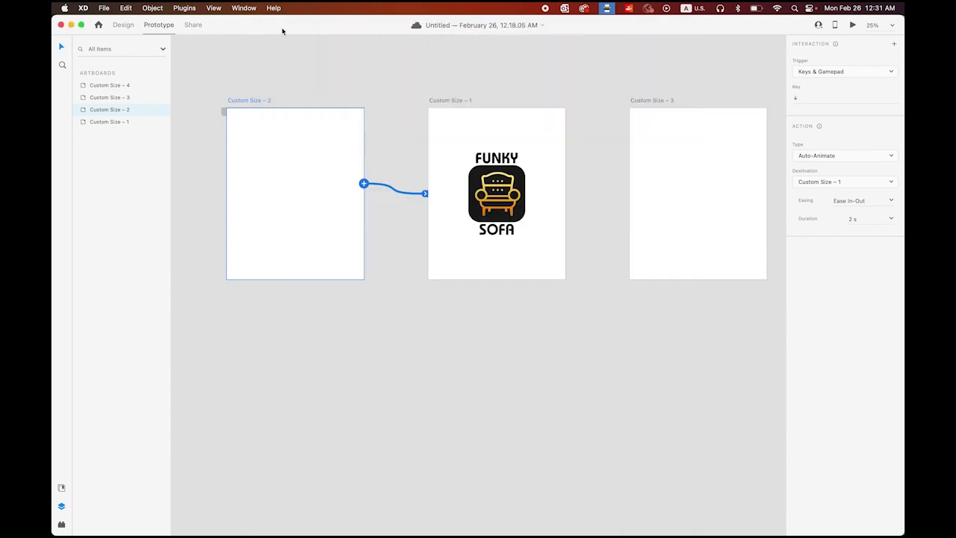
left_click(69, 513)
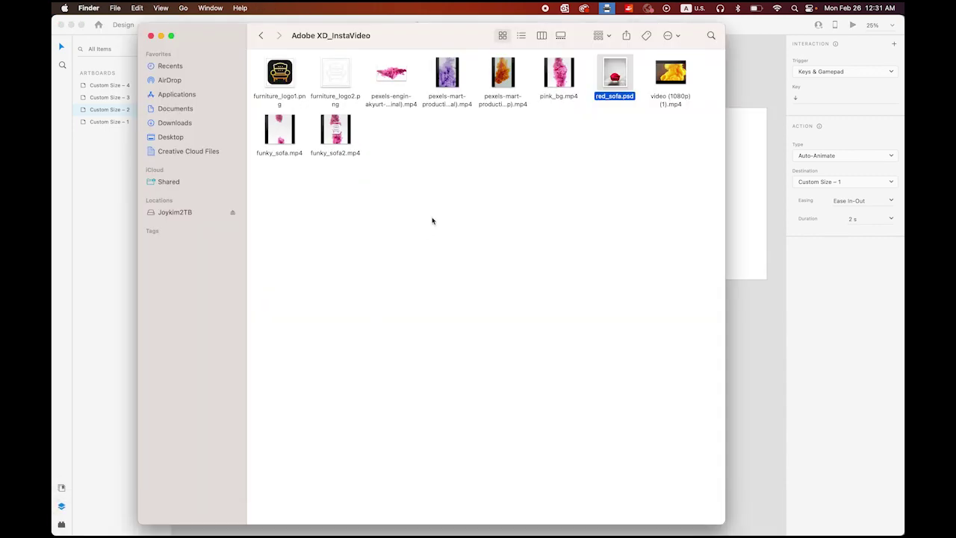
mouse_move(334, 141)
left_click(331, 144)
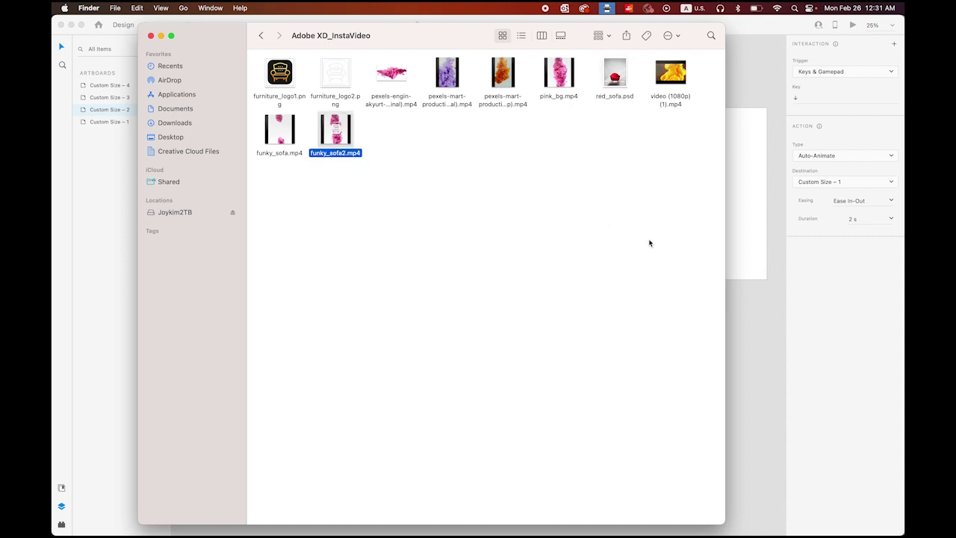
key("space")
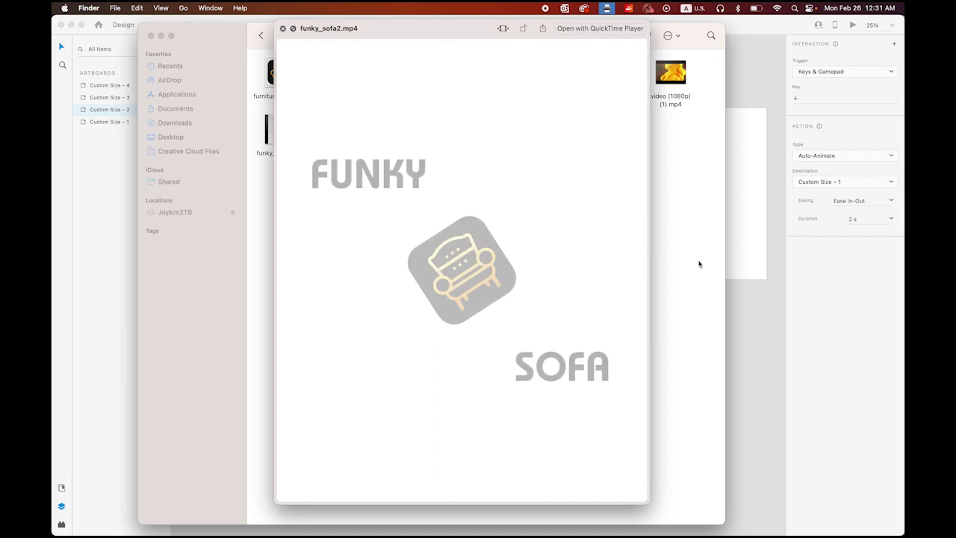